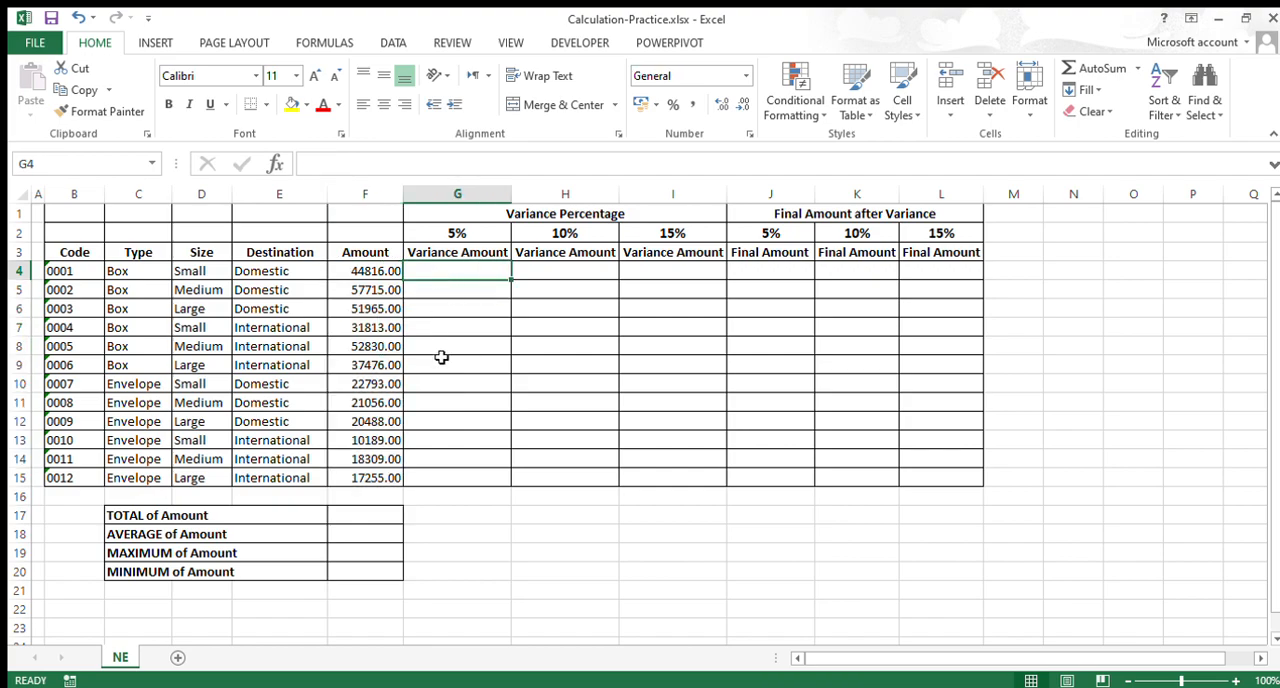
Step: Enlarge the sheet view to 160% and examine the Amount column and the empty Variance Amount columns
{"action": "left_click", "coordinate": [380, 277]}
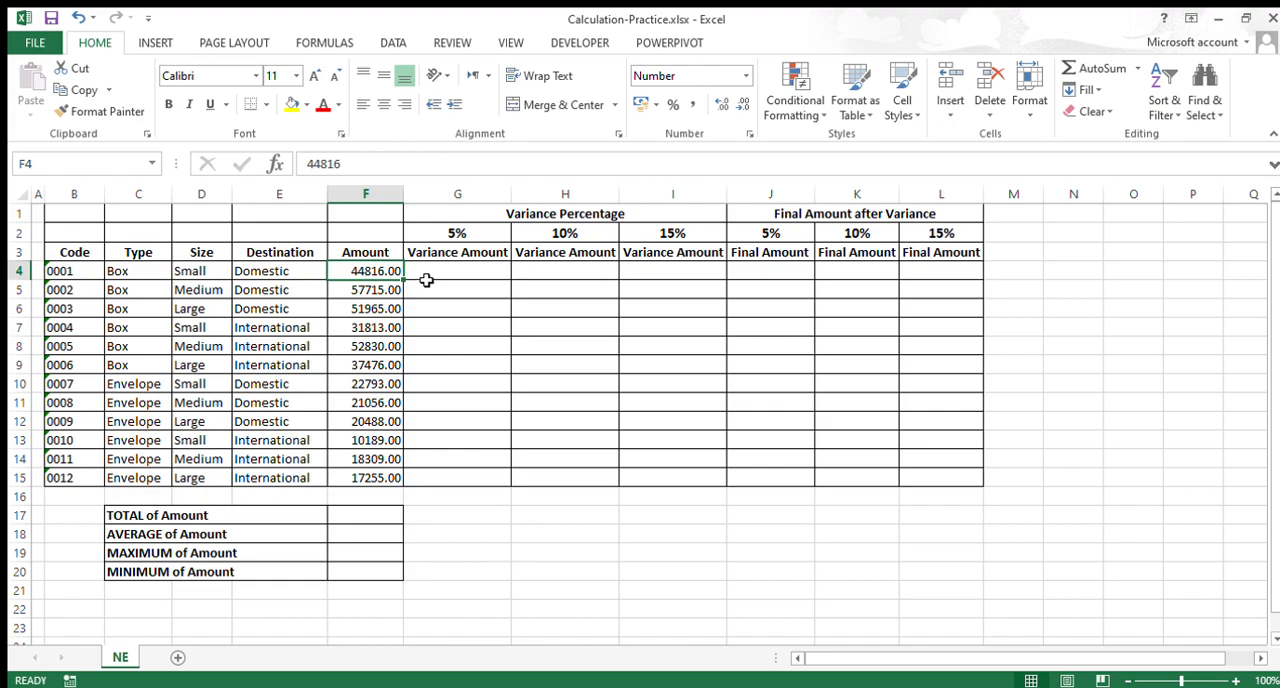
{"action": "left_click", "coordinate": [426, 277]}
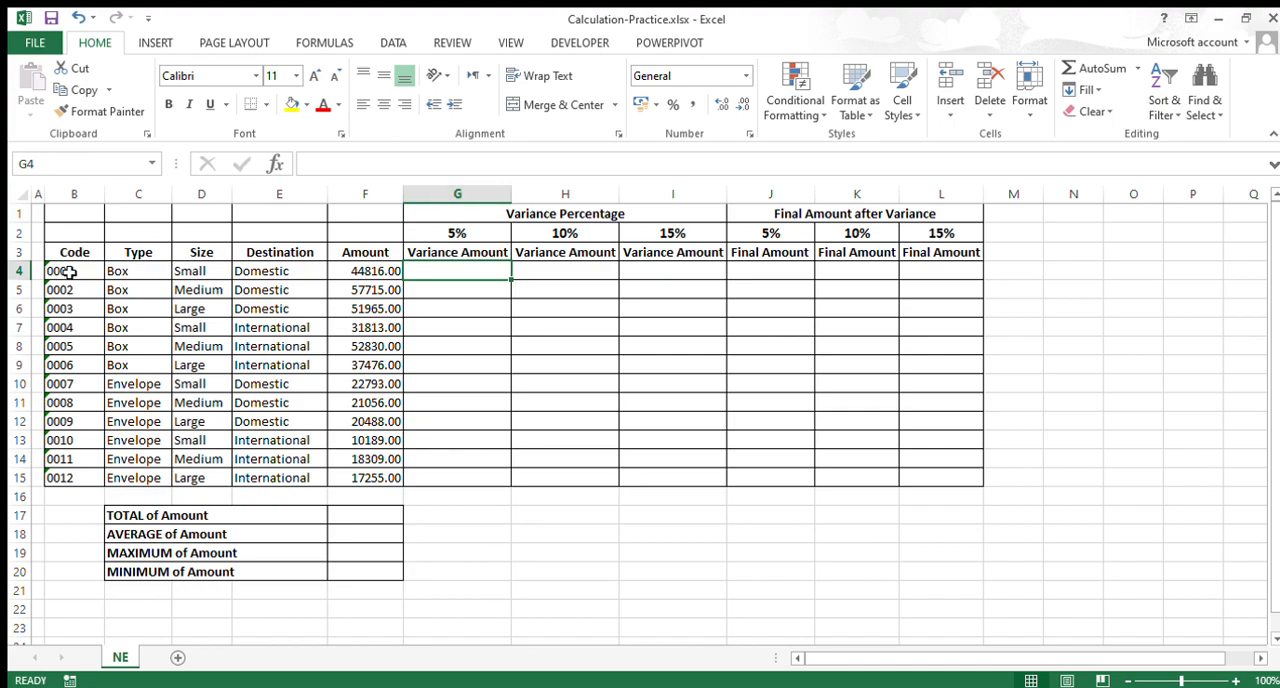
{"action": "left_click", "coordinate": [30, 279]}
{"action": "left_click", "coordinate": [432, 272]}
{"action": "left_click", "coordinate": [1234, 682]}
{"action": "left_click", "coordinate": [1234, 682]}
{"action": "left_click", "coordinate": [1234, 682]}
{"action": "left_click", "coordinate": [1234, 682]}
{"action": "left_click", "coordinate": [1234, 682]}
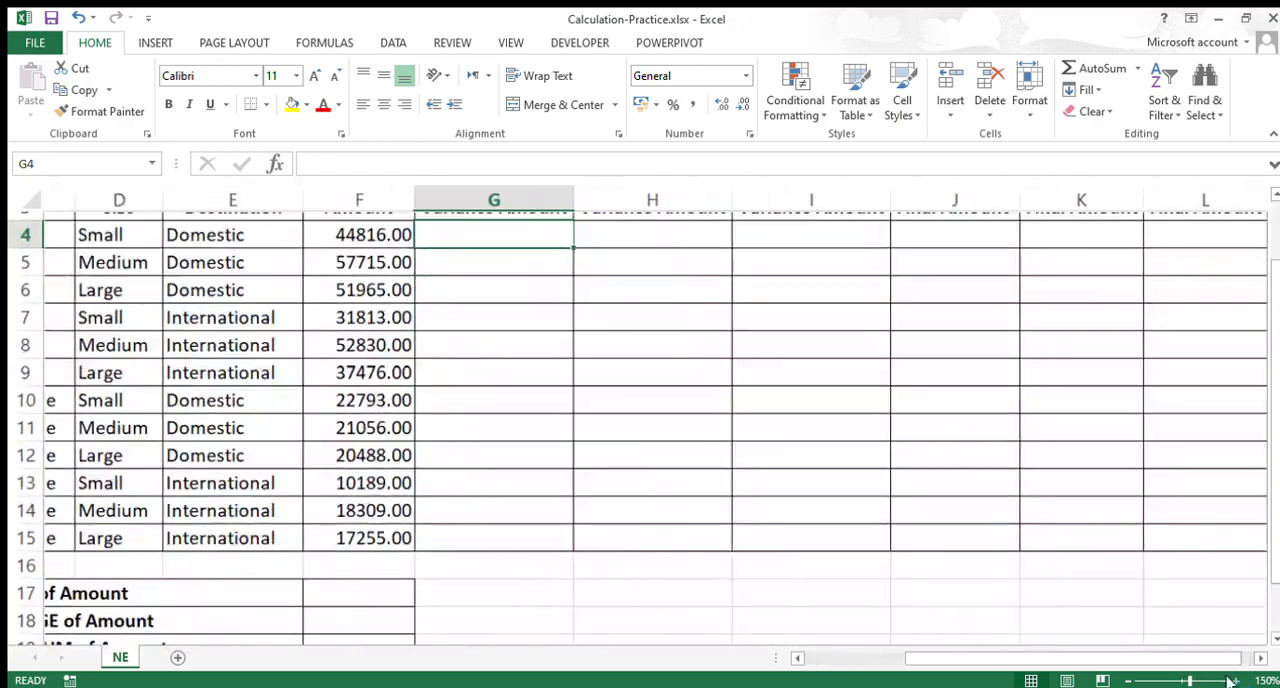
{"action": "left_click", "coordinate": [1234, 682]}
{"action": "scroll", "coordinate": [389, 318], "scroll_direction": "up", "scroll_amount": 1}
{"action": "left_click", "coordinate": [362, 294]}
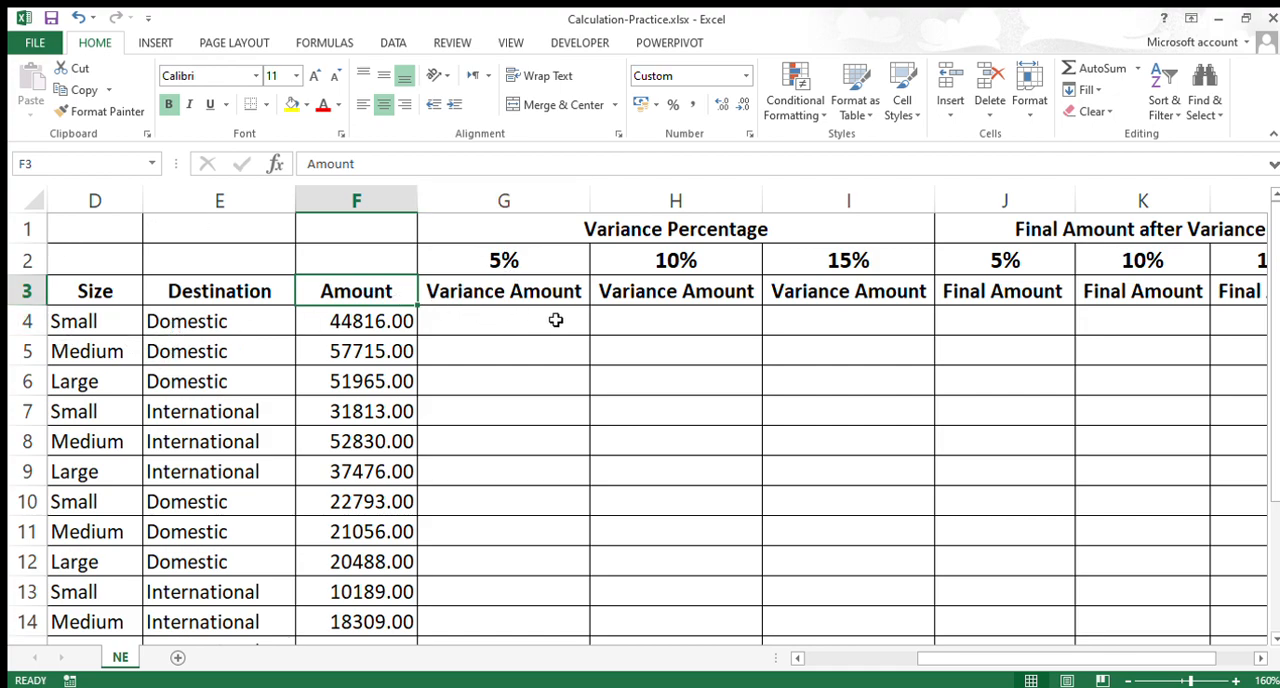
{"action": "left_click", "coordinate": [272, 298]}
{"action": "left_click_drag", "start_coordinate": [455, 297], "coordinate": [663, 294]}
{"action": "left_click", "coordinate": [497, 321]}
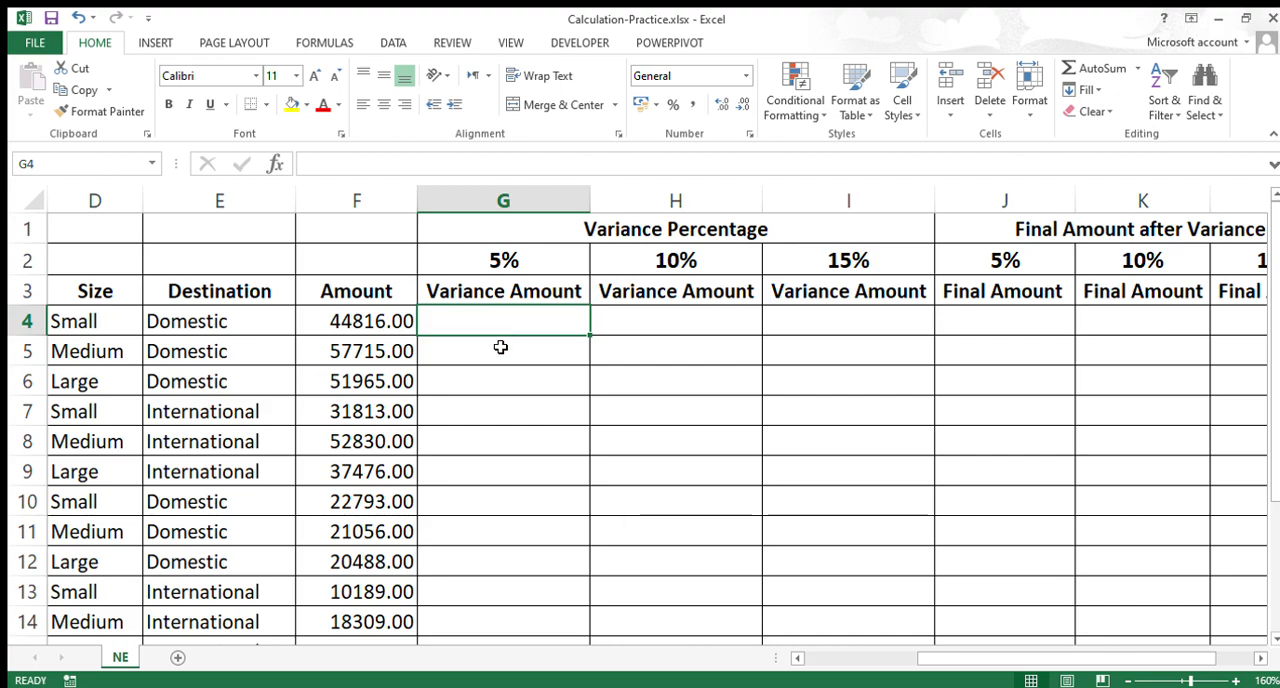
{"action": "left_click", "coordinate": [382, 329]}
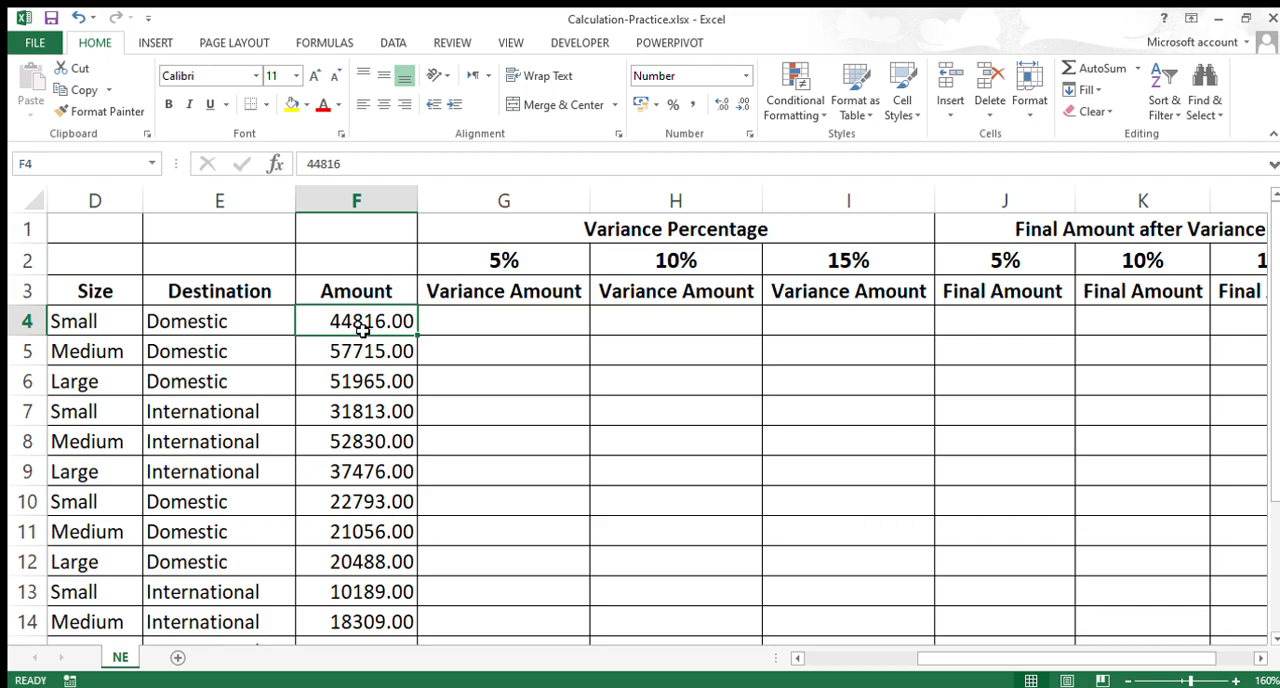
Step: Enter the formula =F4*5 in cell G4 for the first 5% Variance Amount
{"action": "left_click", "coordinate": [471, 333]}
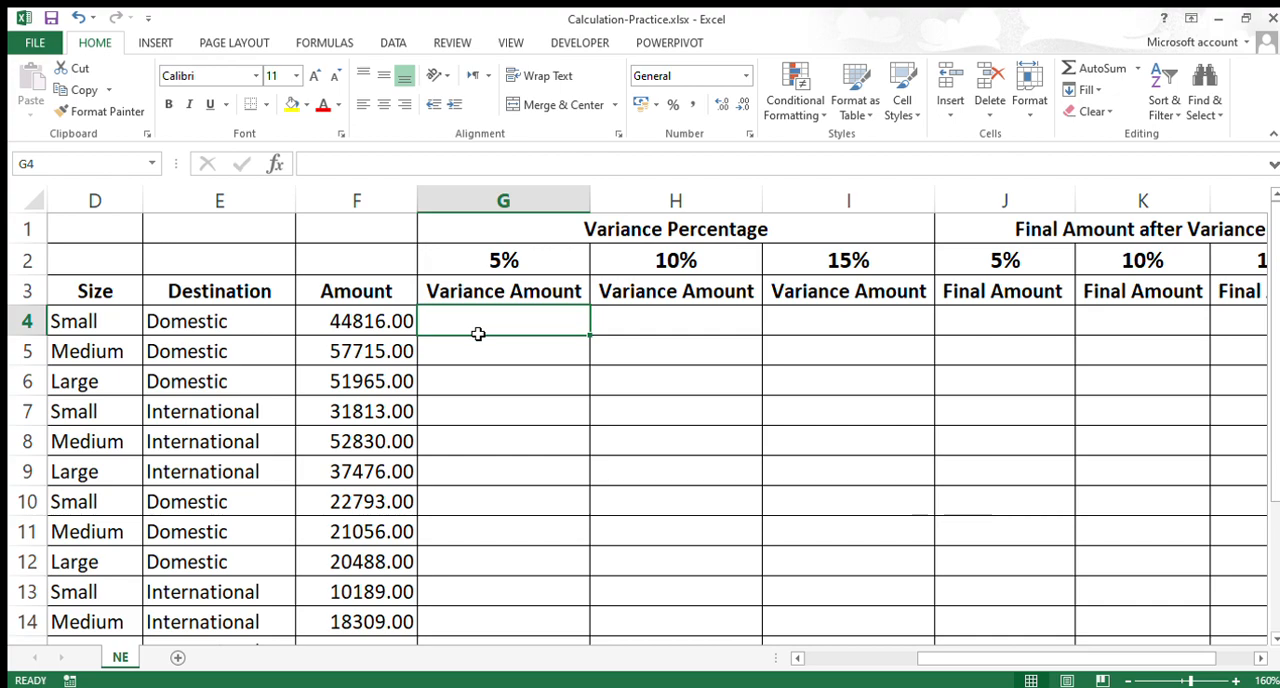
{"action": "type", "text": "="}
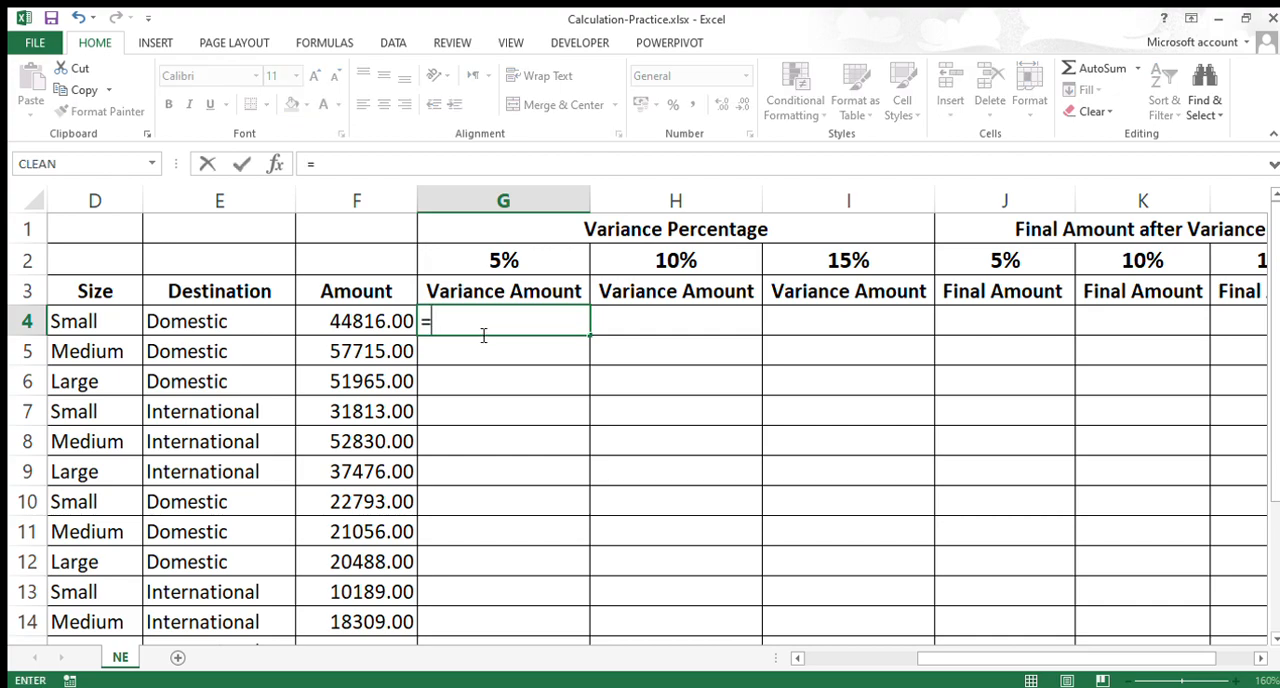
{"action": "left_click", "coordinate": [370, 321]}
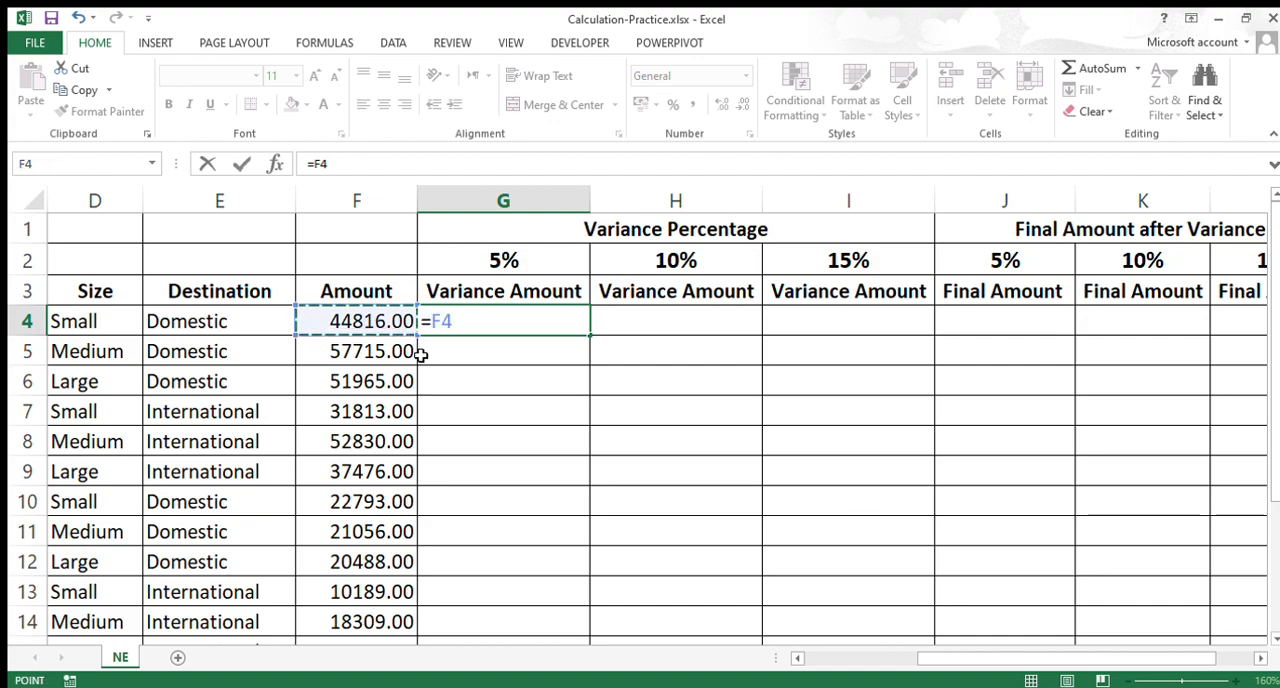
{"action": "type", "text": "*5"}
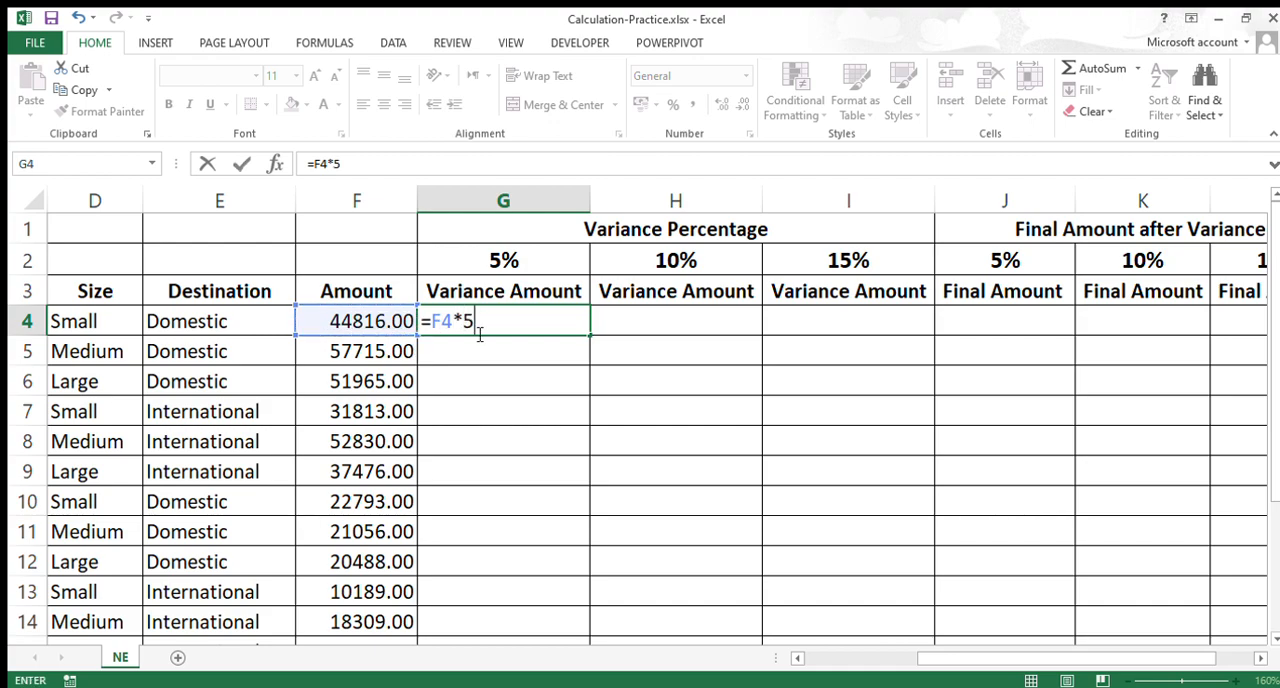
{"action": "key", "text": "Return"}
{"action": "left_click", "coordinate": [498, 330]}
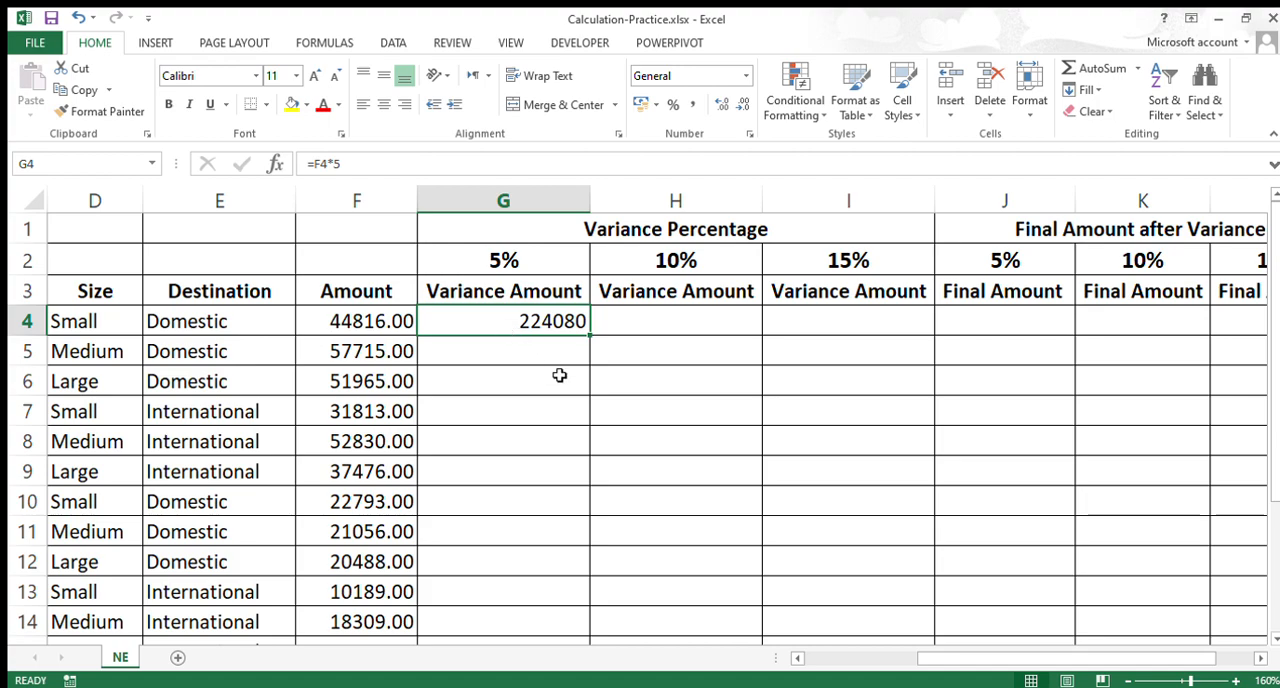
{"action": "scroll", "coordinate": [568, 411], "scroll_direction": "down", "scroll_amount": 1}
{"action": "scroll", "coordinate": [568, 400], "scroll_direction": "down", "scroll_amount": 1}
{"action": "scroll", "coordinate": [575, 340], "scroll_direction": "up", "scroll_amount": 2}
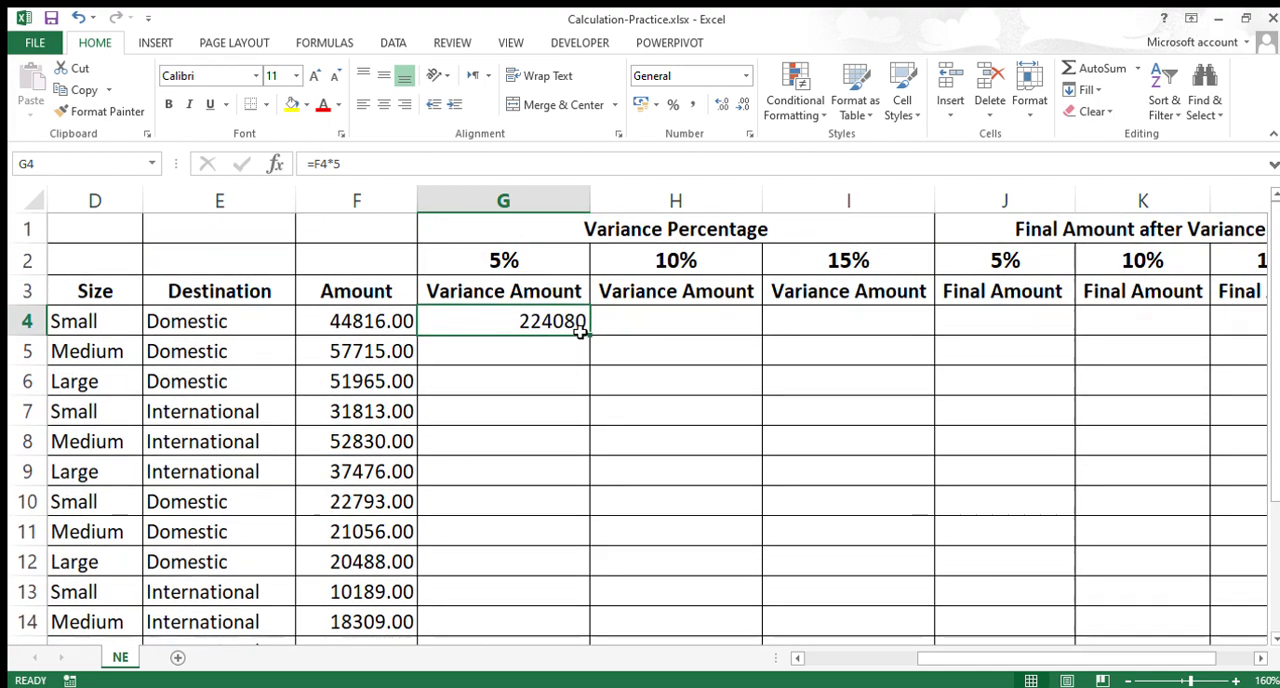
{"action": "left_click_drag", "start_coordinate": [589, 336], "coordinate": [606, 635]}
{"action": "left_click_drag", "start_coordinate": [566, 354], "coordinate": [575, 622]}
{"action": "key", "text": "Delete"}
Step: Fill the G4 formula down the 5% Variance Amount column through the last data row, G15
{"action": "left_click", "coordinate": [528, 323]}
{"action": "double_click", "coordinate": [591, 337]}
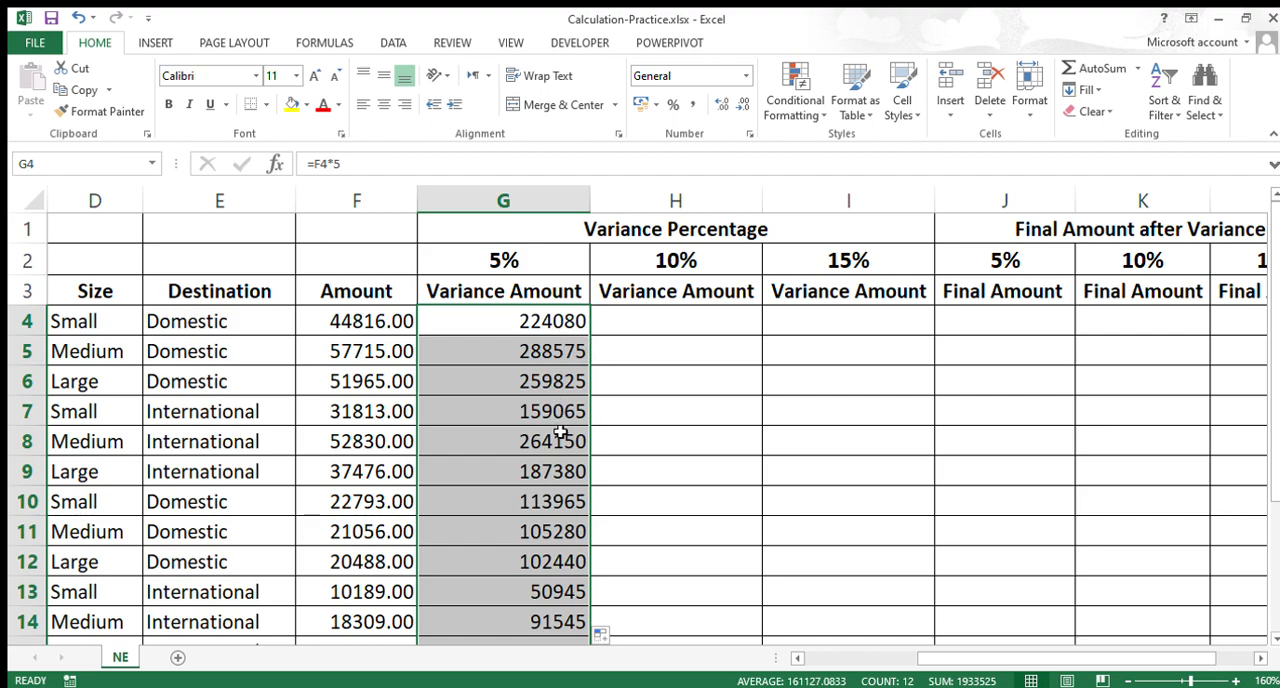
{"action": "scroll", "coordinate": [565, 420], "scroll_direction": "down", "scroll_amount": 1}
{"action": "scroll", "coordinate": [534, 470], "scroll_direction": "up", "scroll_amount": 1}
Step: Examine the formulas in G4, G5 and G6 to see how the row reference changes in the filled cells
{"action": "left_click", "coordinate": [537, 355]}
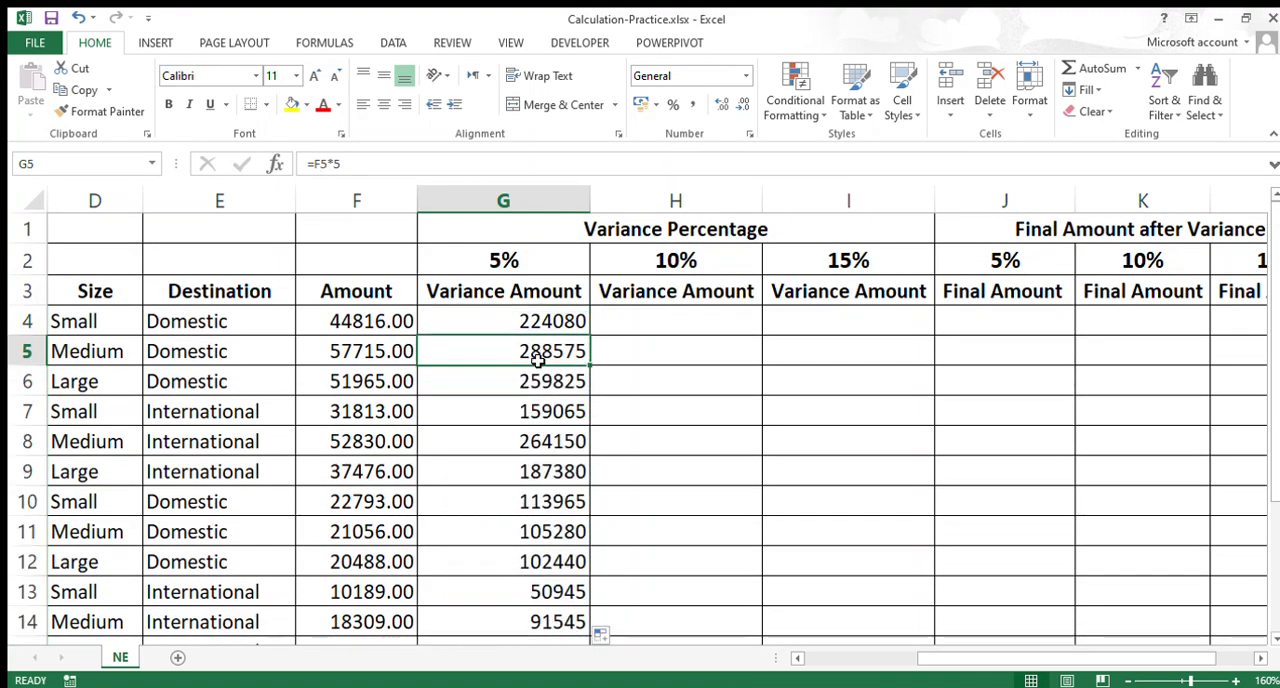
{"action": "left_click", "coordinate": [514, 318]}
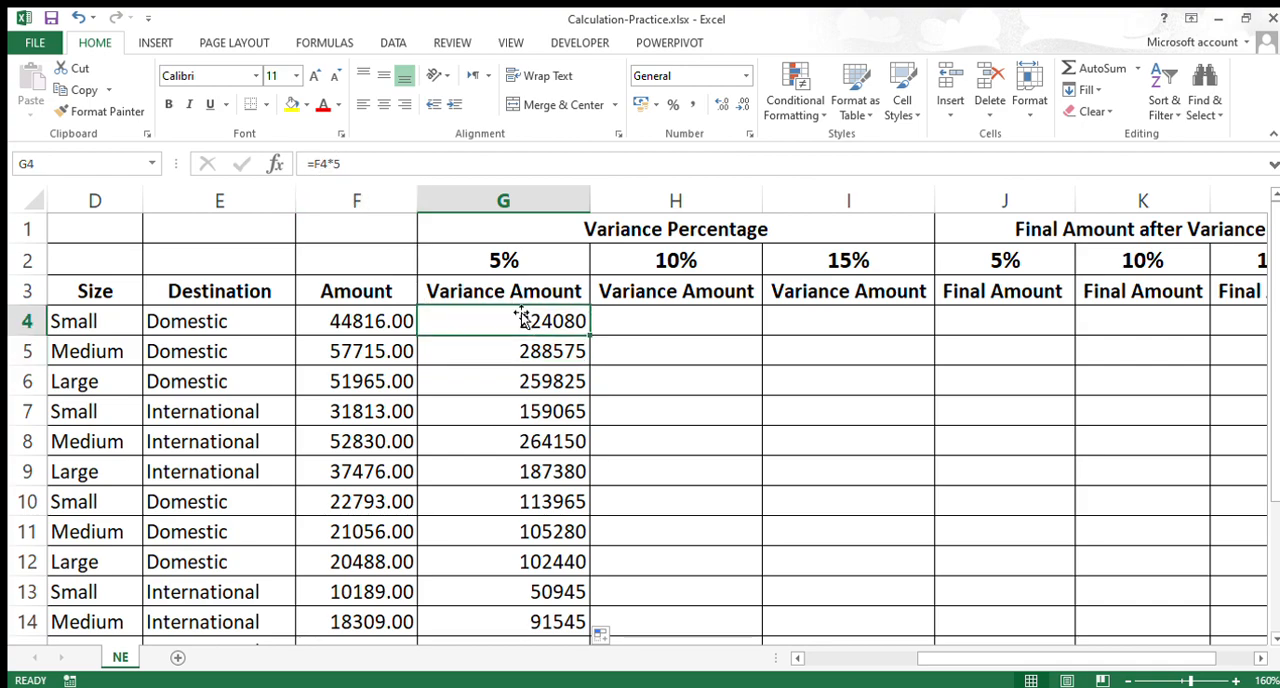
{"action": "double_click", "coordinate": [489, 321]}
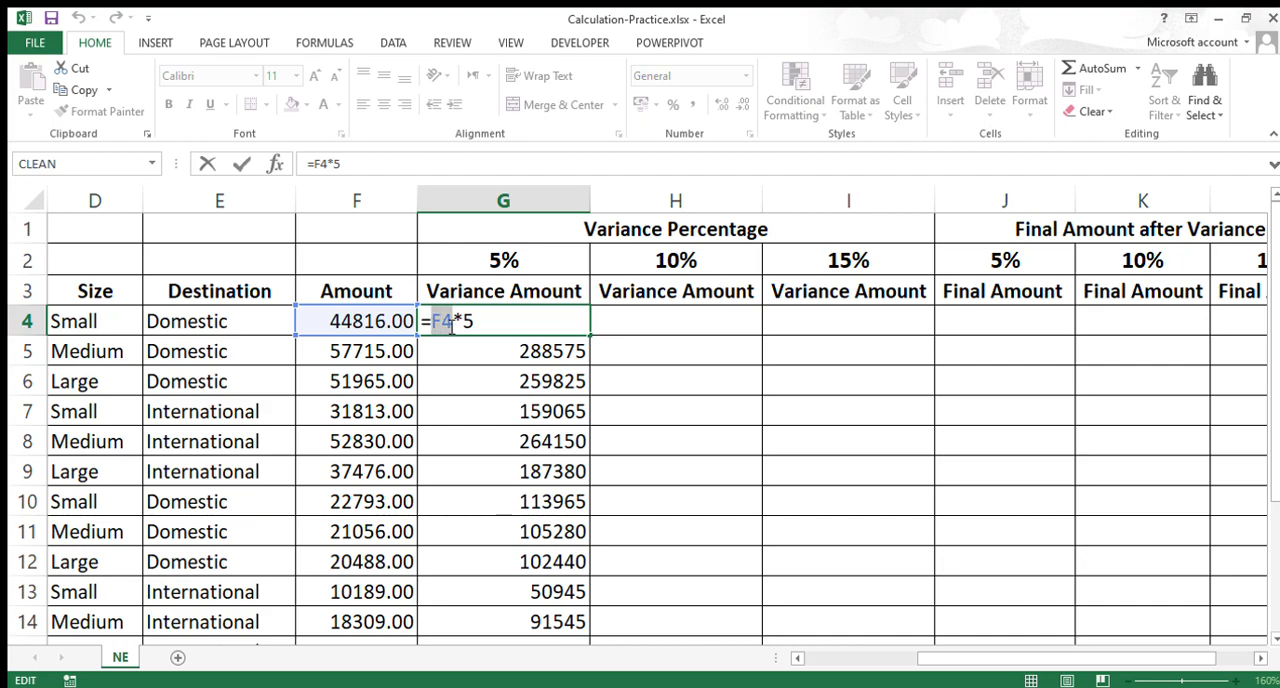
{"action": "key", "text": "Escape"}
{"action": "double_click", "coordinate": [550, 353]}
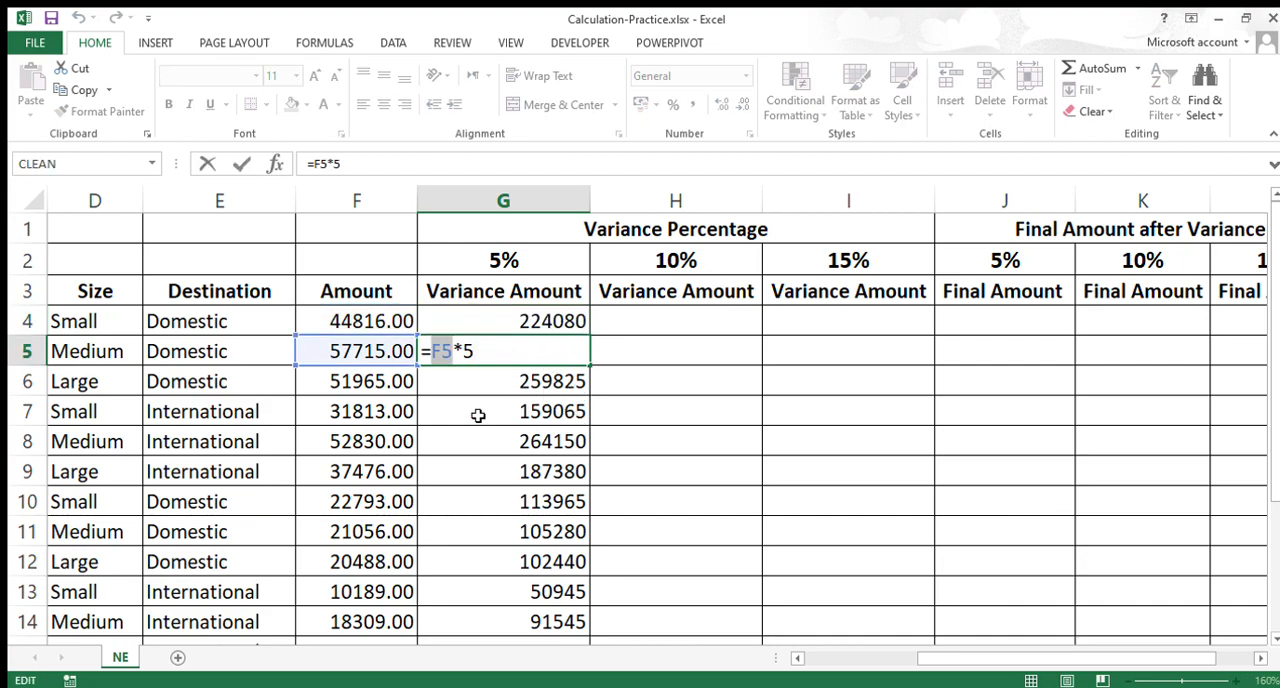
{"action": "left_click", "coordinate": [510, 383]}
{"action": "double_click", "coordinate": [510, 383]}
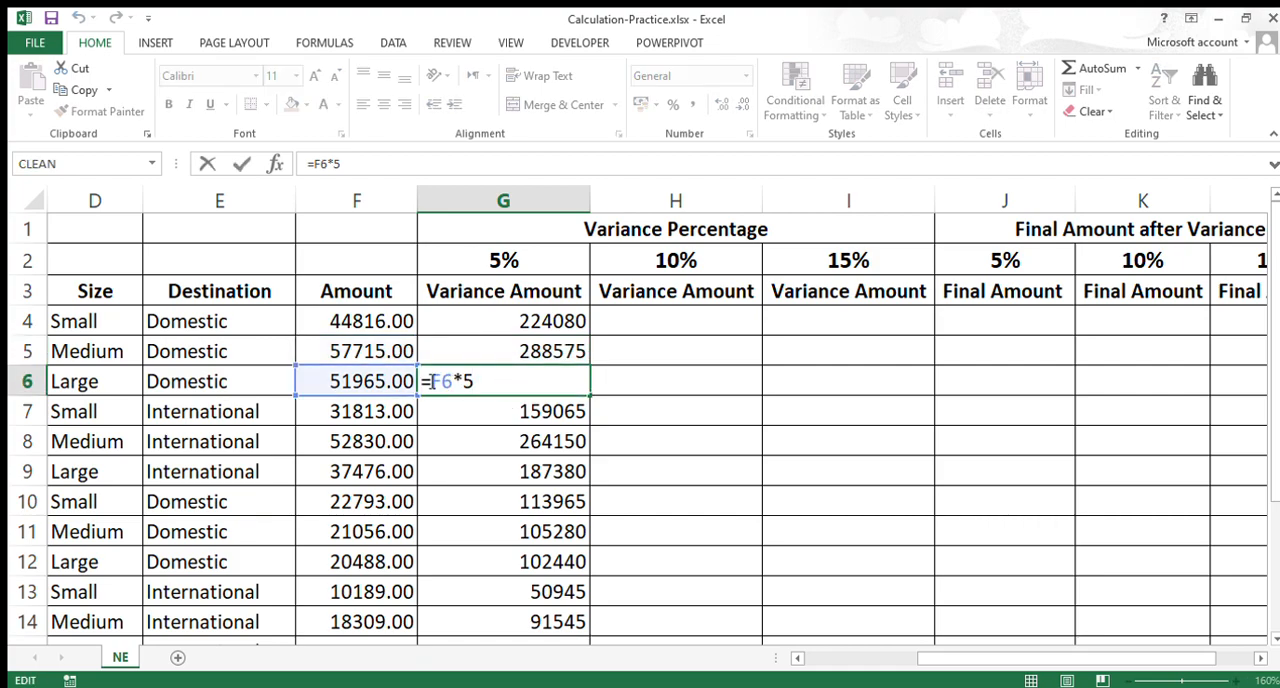
{"action": "key", "text": "Escape"}
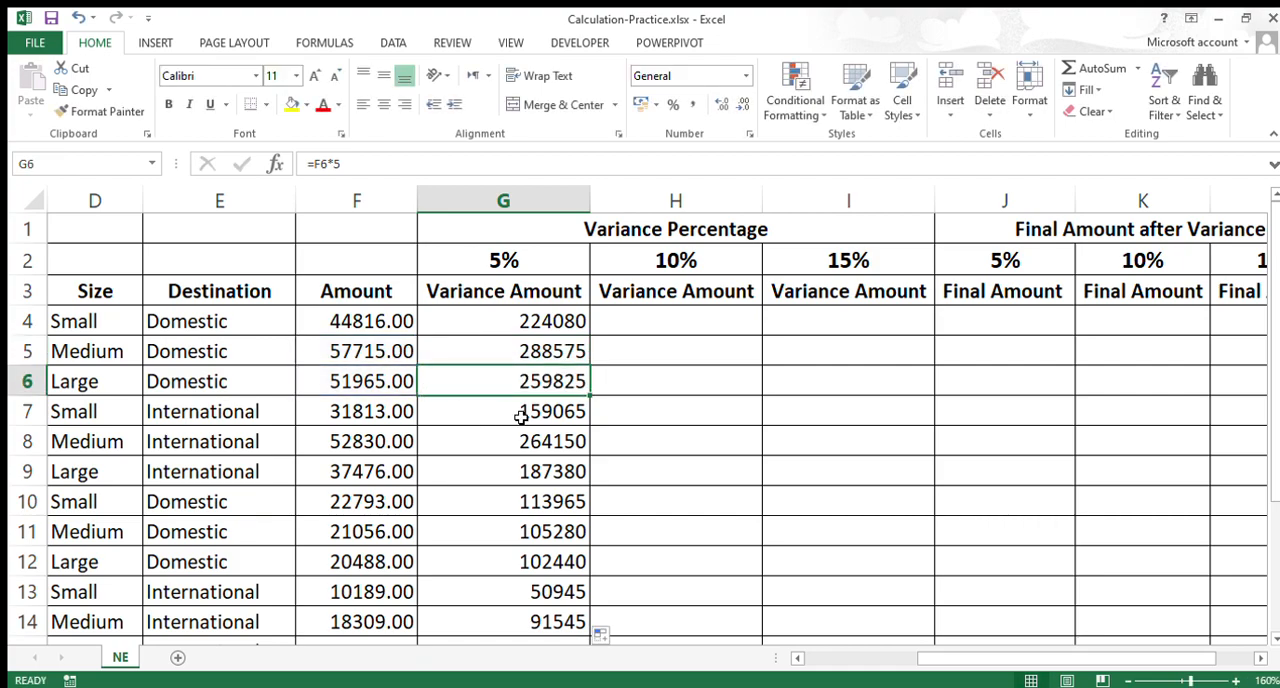
{"action": "left_click", "coordinate": [558, 296]}
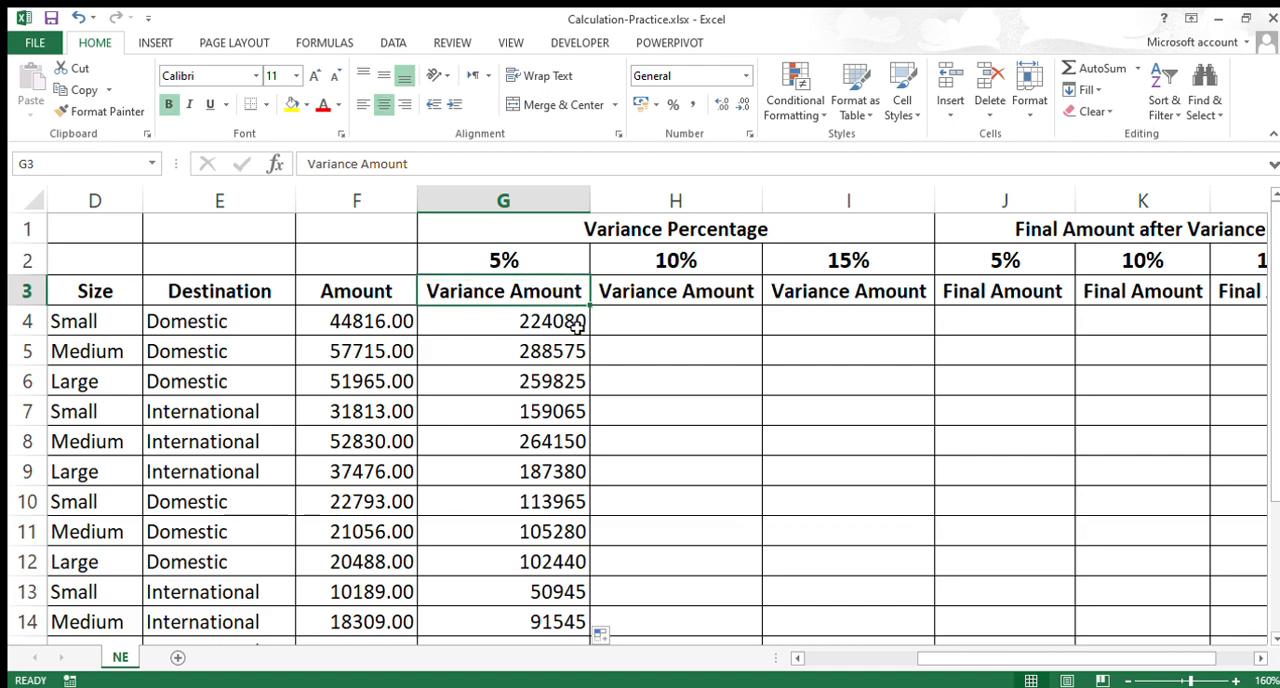
{"action": "left_click", "coordinate": [548, 328]}
{"action": "left_click", "coordinate": [552, 352]}
{"action": "left_click", "coordinate": [555, 381]}
Step: Copy the G4 formula one row down into G5 again
{"action": "left_click", "coordinate": [543, 328]}
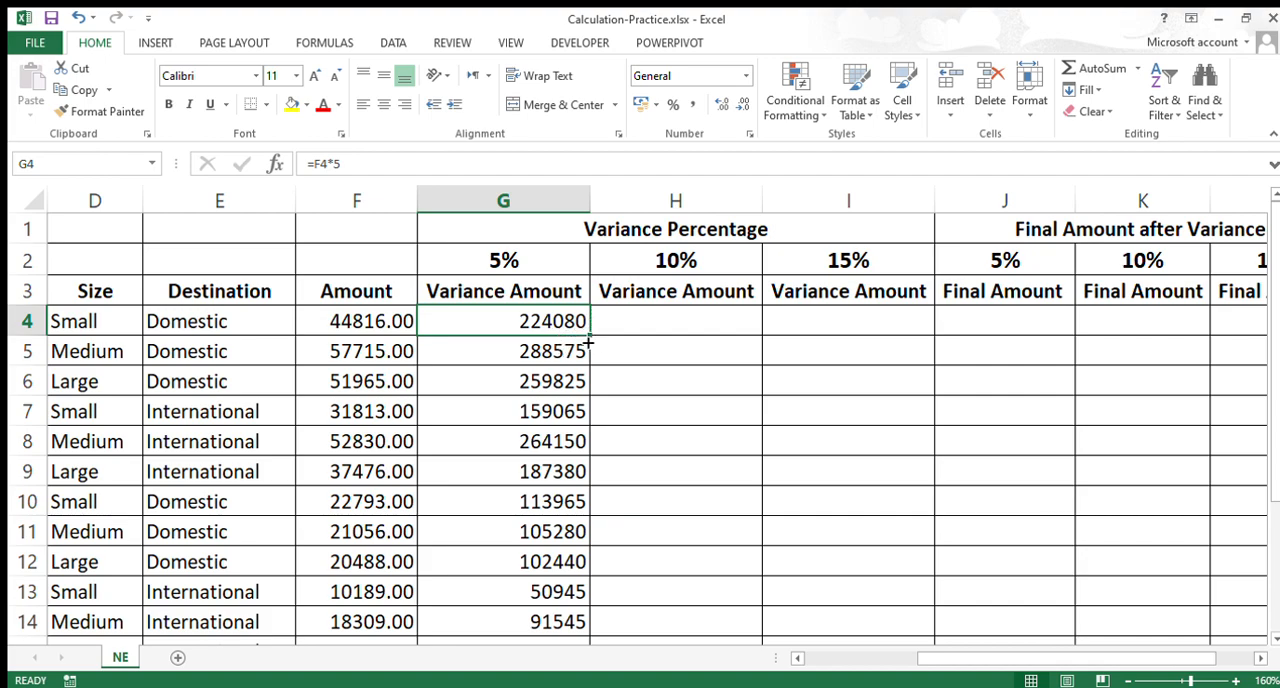
{"action": "left_click_drag", "start_coordinate": [589, 342], "coordinate": [580, 362]}
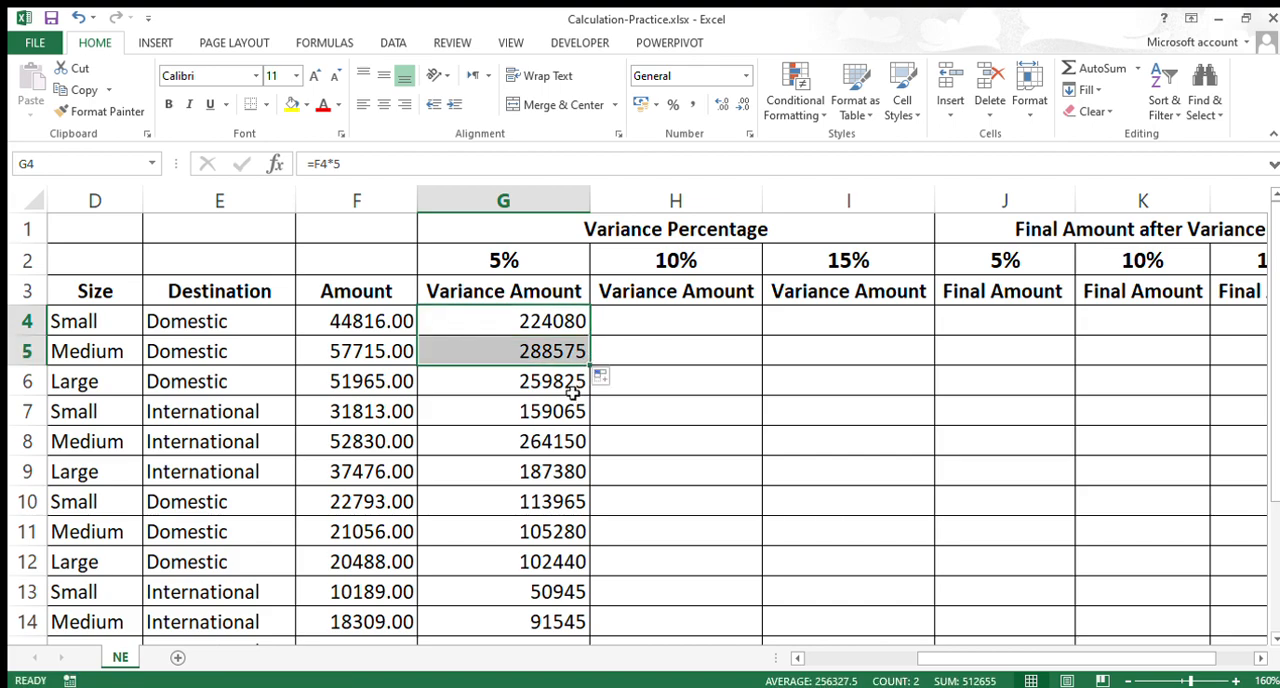
{"action": "left_click", "coordinate": [575, 390]}
{"action": "left_click", "coordinate": [573, 322]}
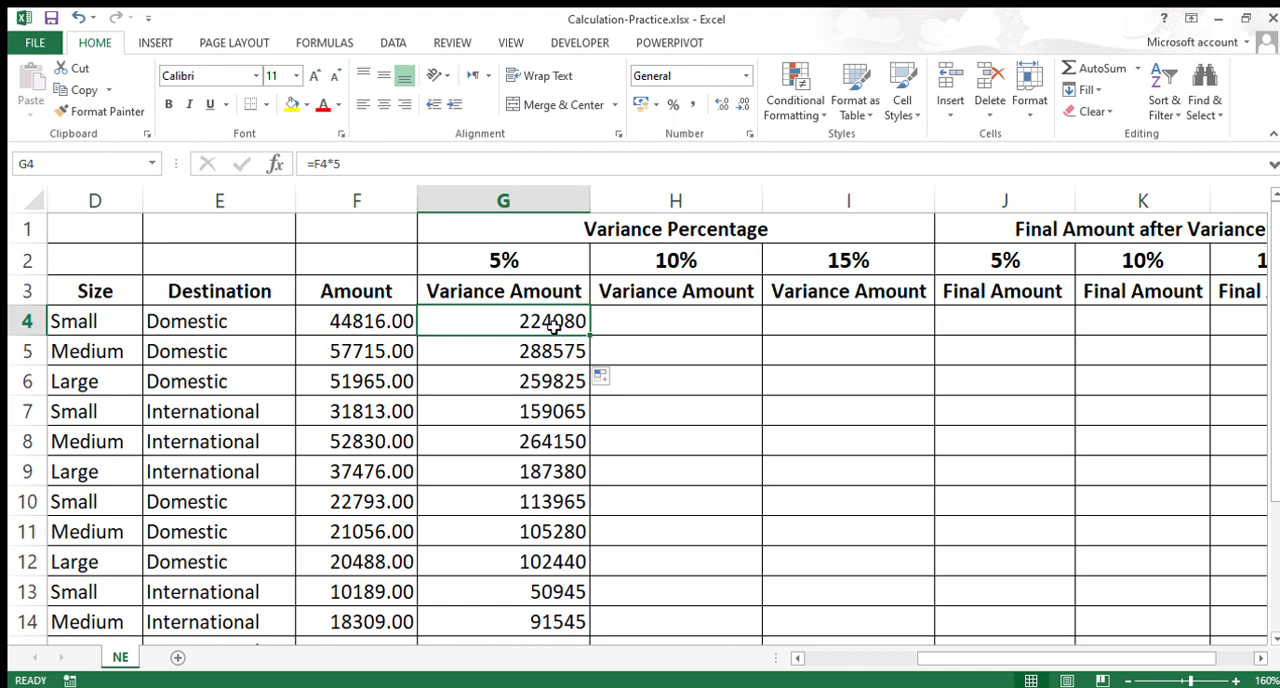
{"action": "left_click_drag", "start_coordinate": [590, 343], "coordinate": [590, 366]}
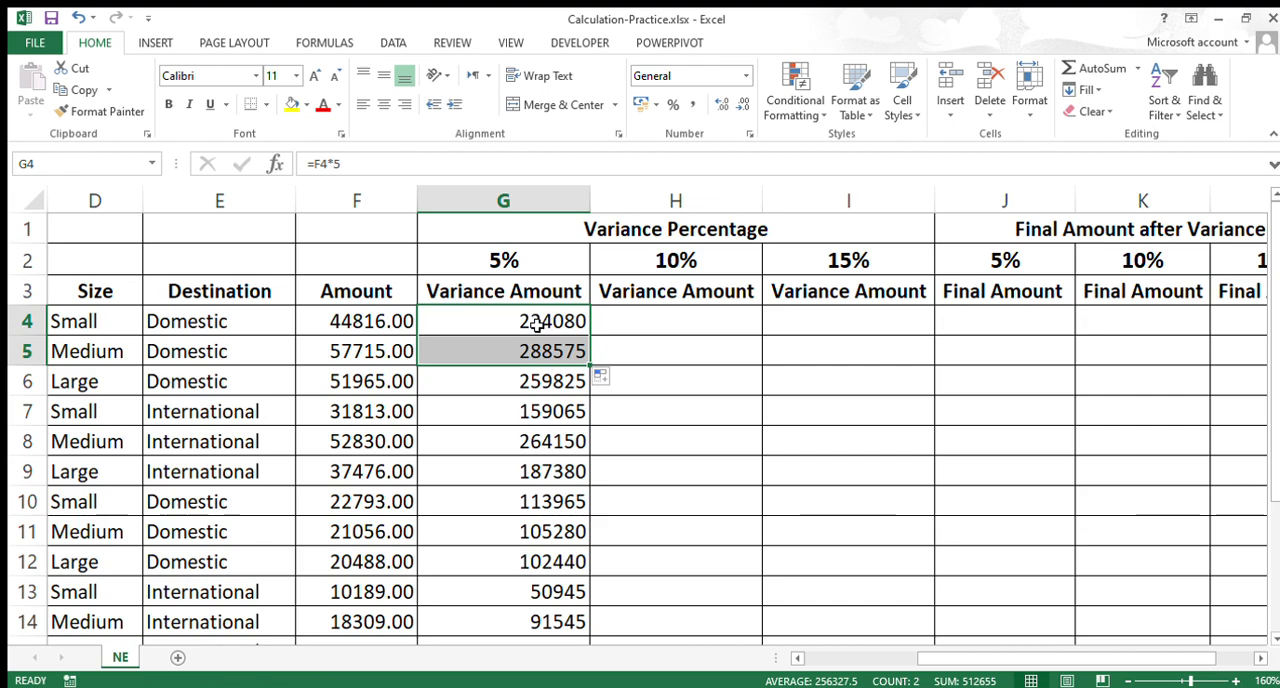
{"action": "left_click", "coordinate": [537, 323]}
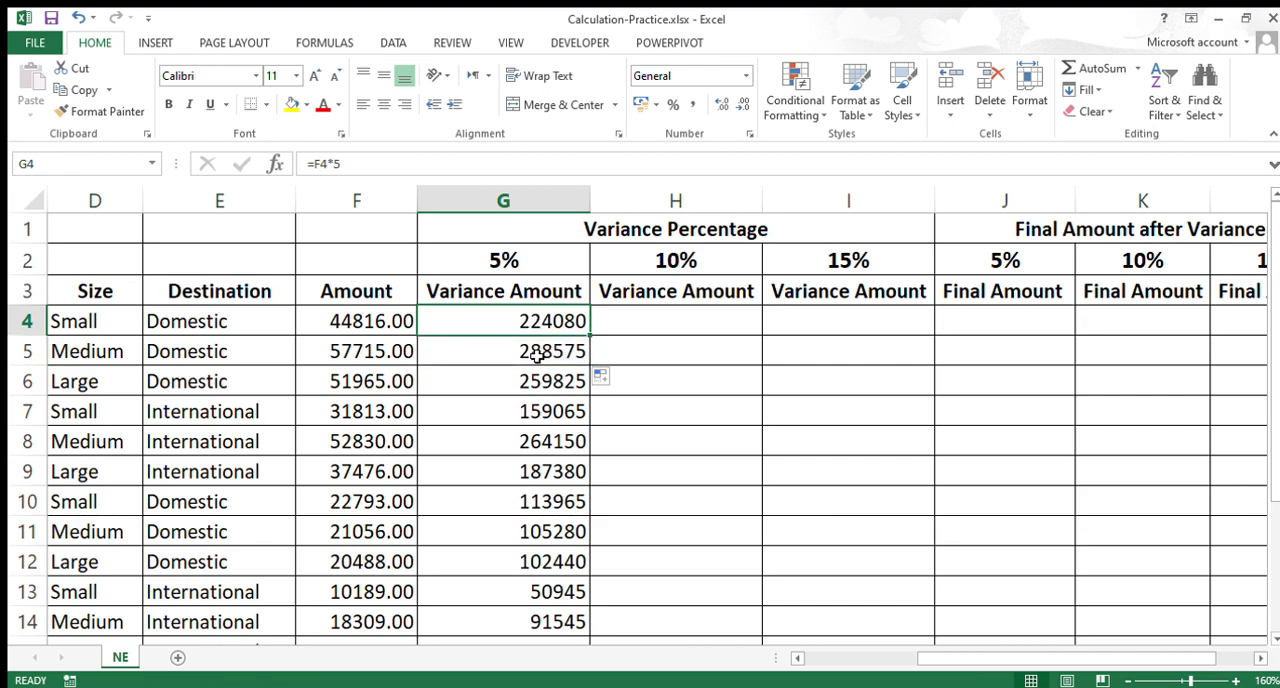
{"action": "left_click", "coordinate": [537, 355]}
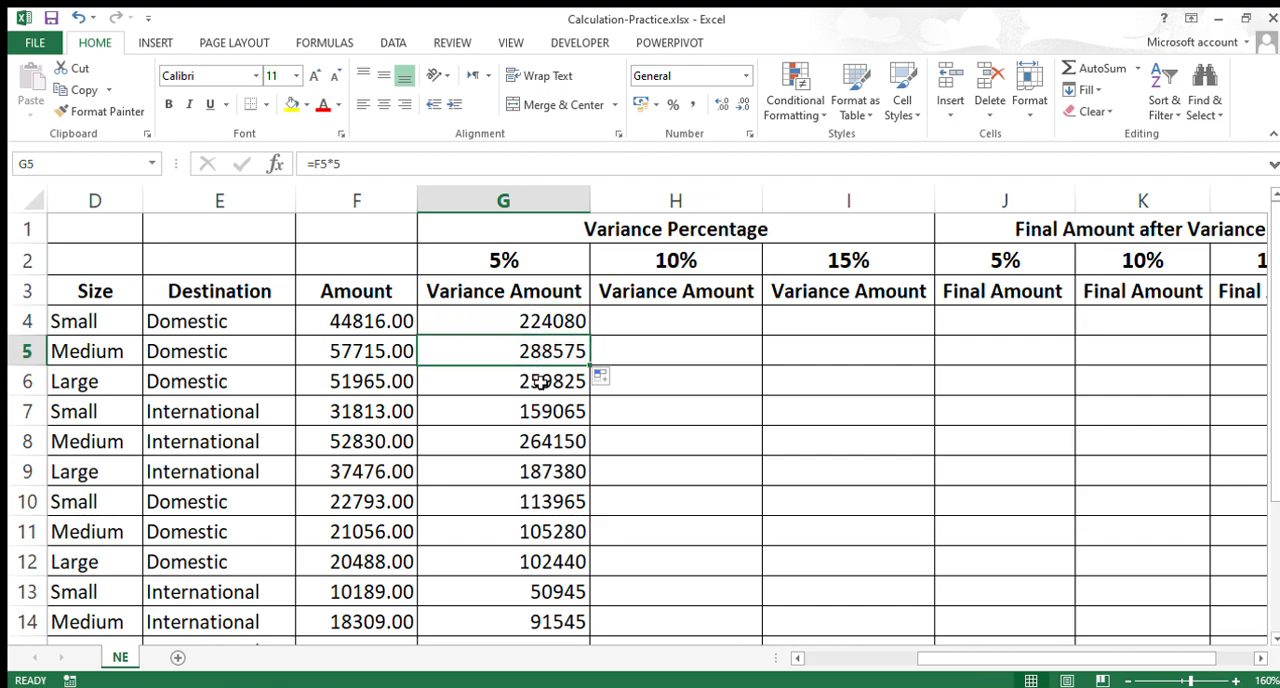
Step: Compare the row references in the formulas of G4 and G5 without changing them
{"action": "double_click", "coordinate": [531, 330]}
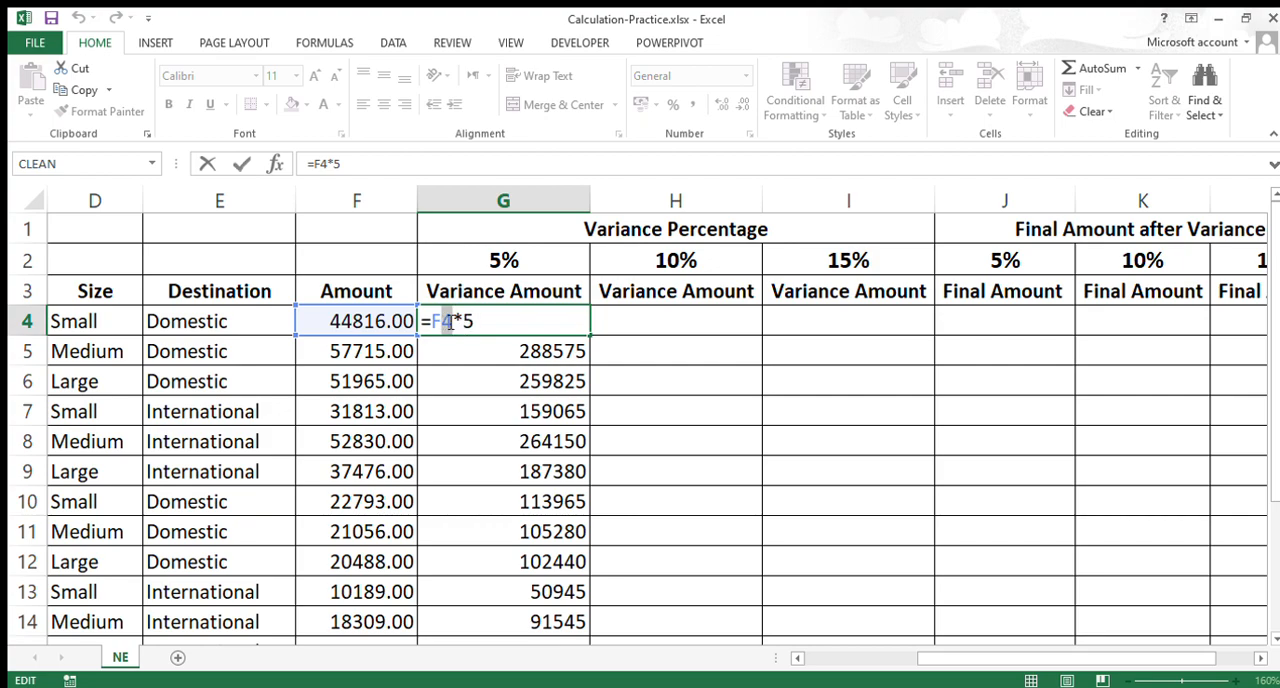
{"action": "left_click", "coordinate": [503, 345]}
{"action": "double_click", "coordinate": [503, 348]}
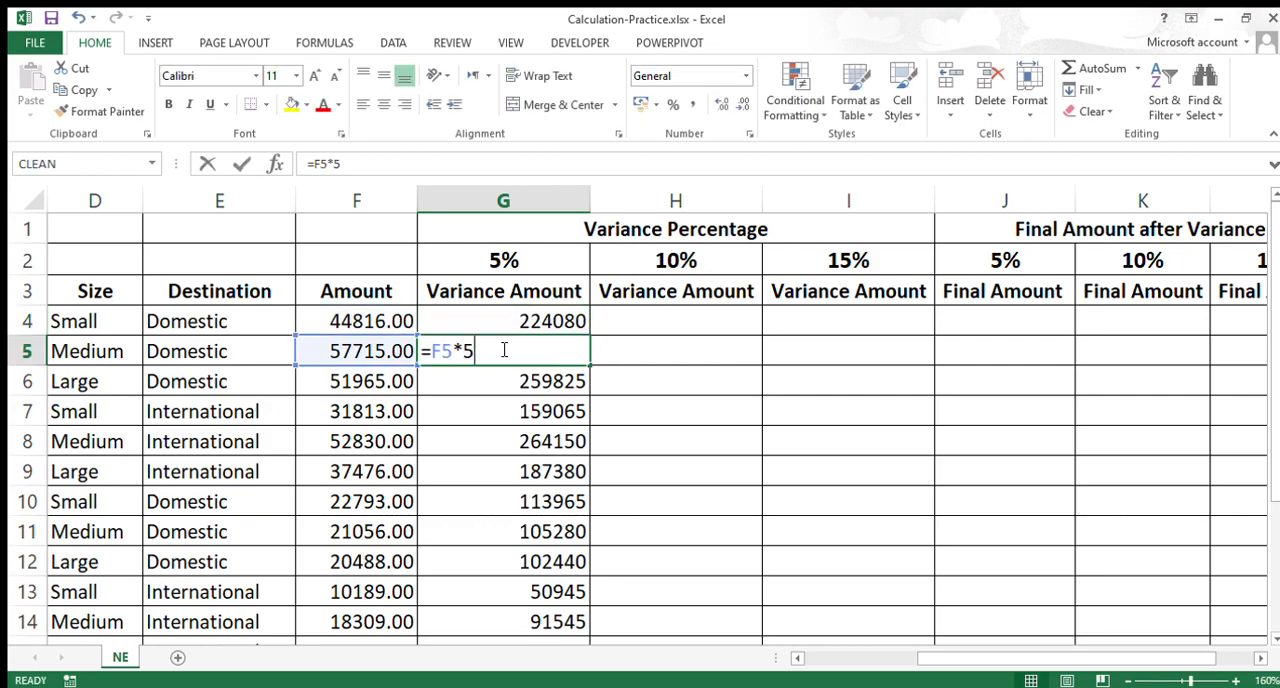
{"action": "left_click", "coordinate": [434, 358]}
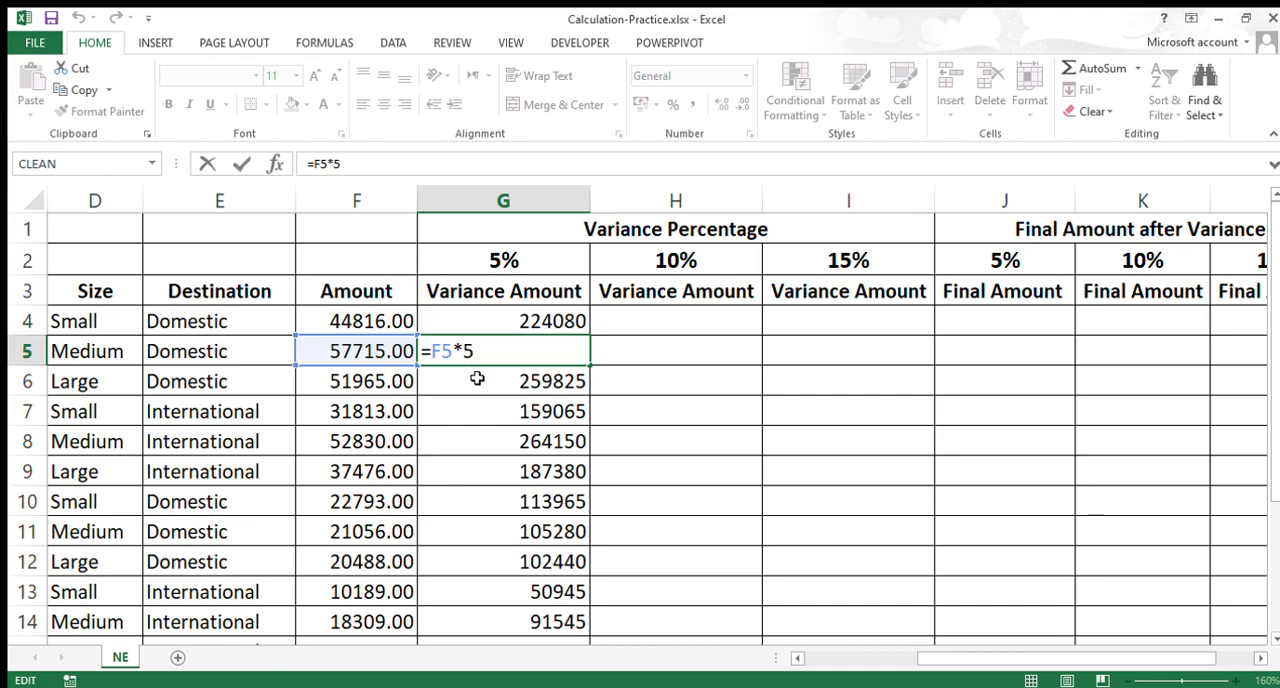
{"action": "key", "text": "Escape"}
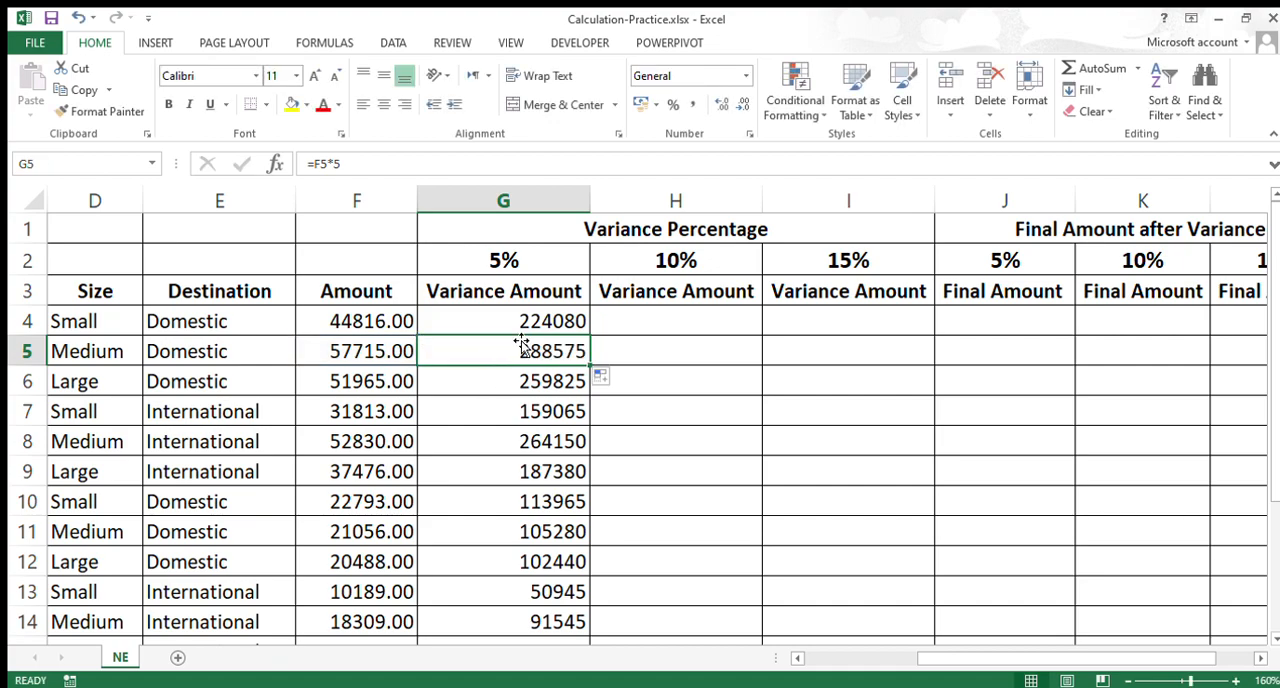
Step: Copy the G4 formula one column across into H4 and compare the column references in both formulas
{"action": "left_click", "coordinate": [522, 328]}
{"action": "left_click_drag", "start_coordinate": [592, 342], "coordinate": [708, 342]}
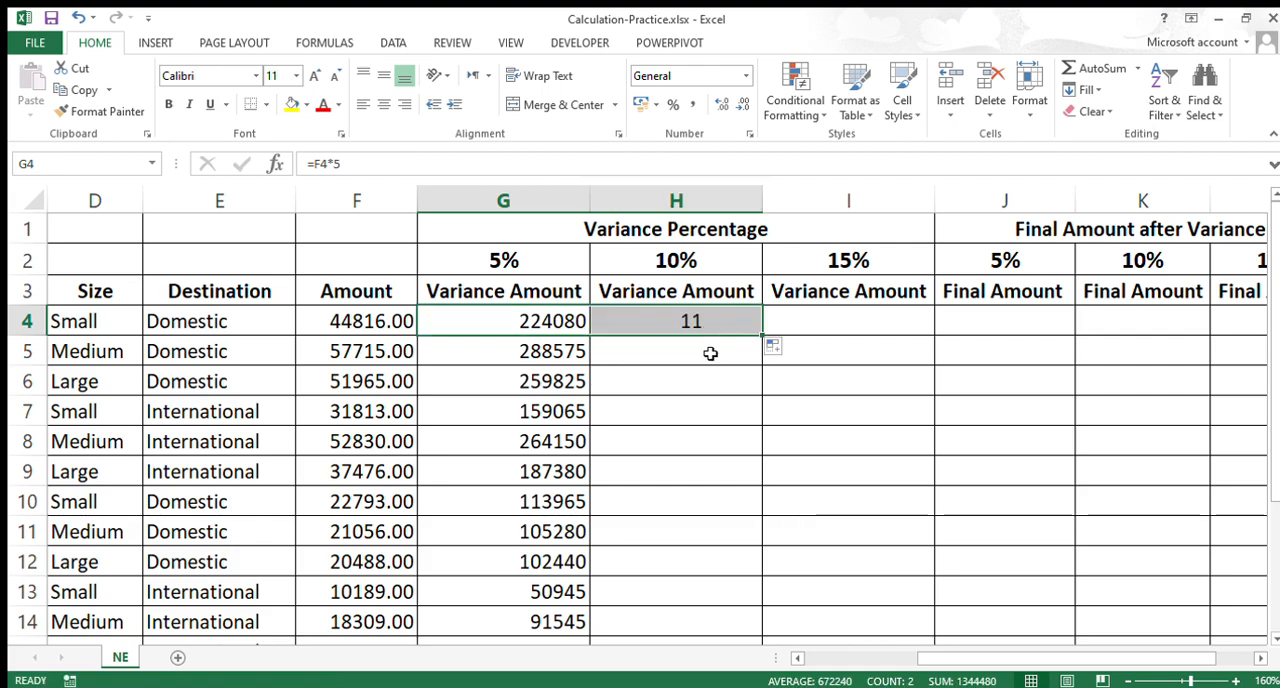
{"action": "double_click", "coordinate": [692, 333]}
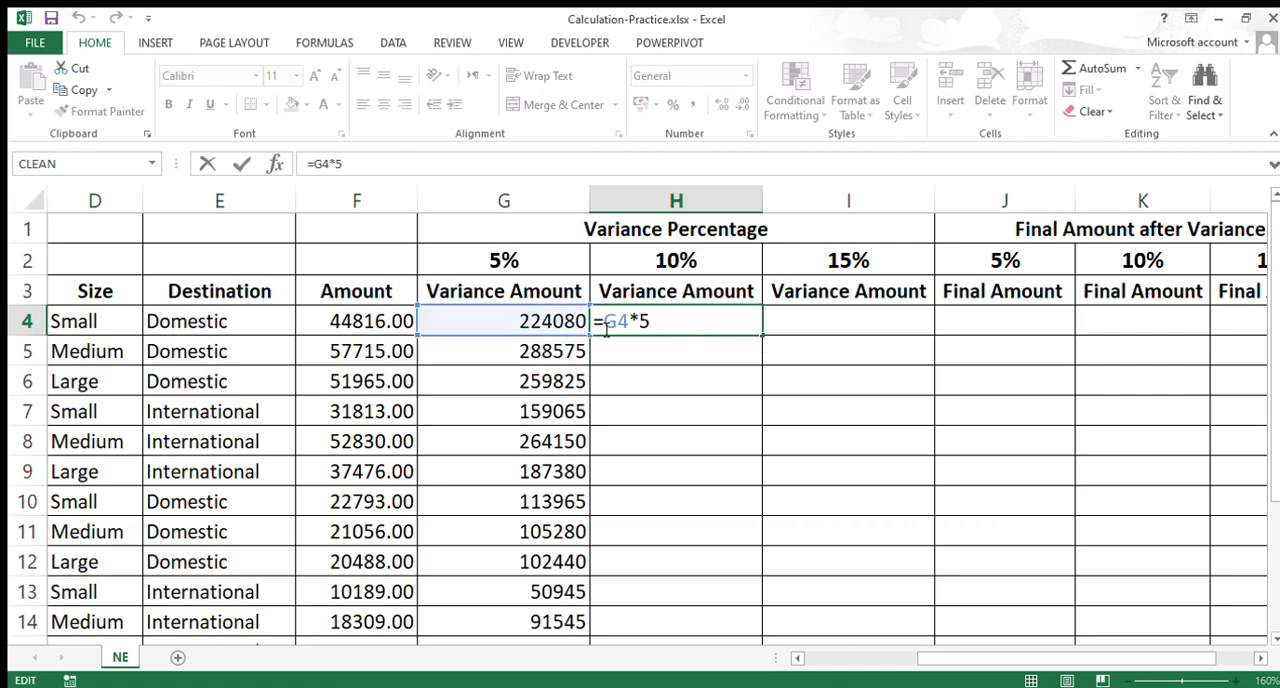
{"action": "key", "text": "Escape"}
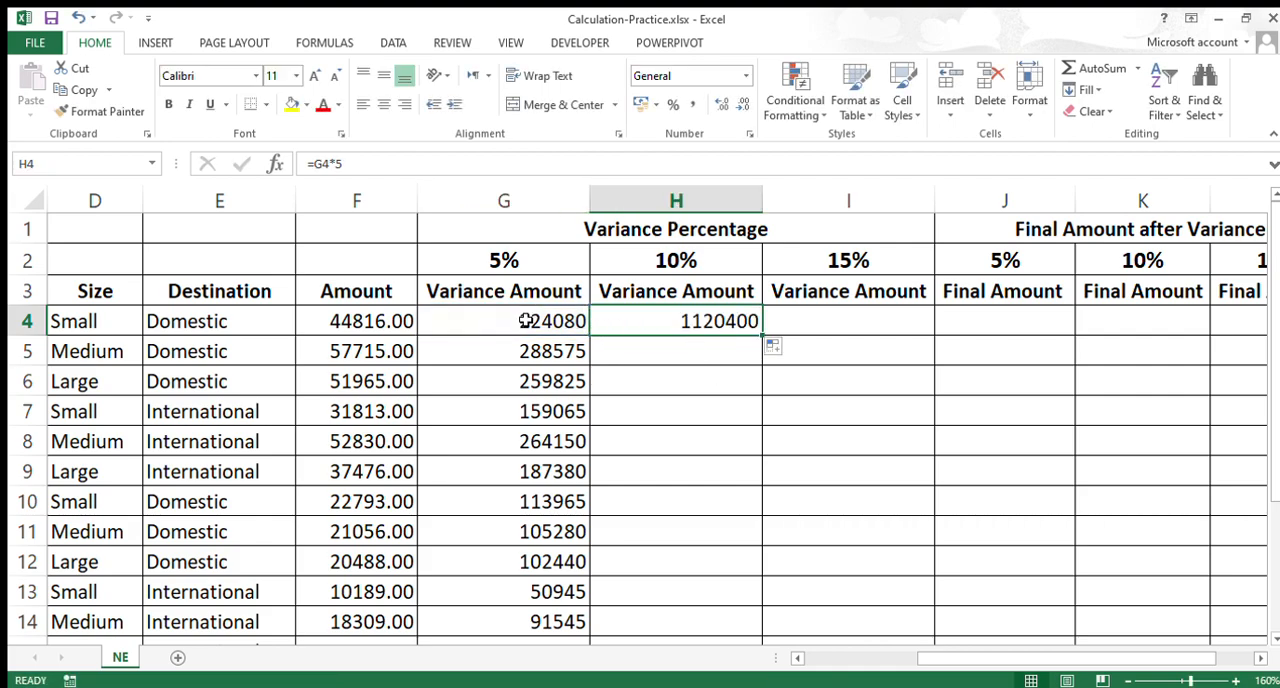
{"action": "double_click", "coordinate": [495, 322]}
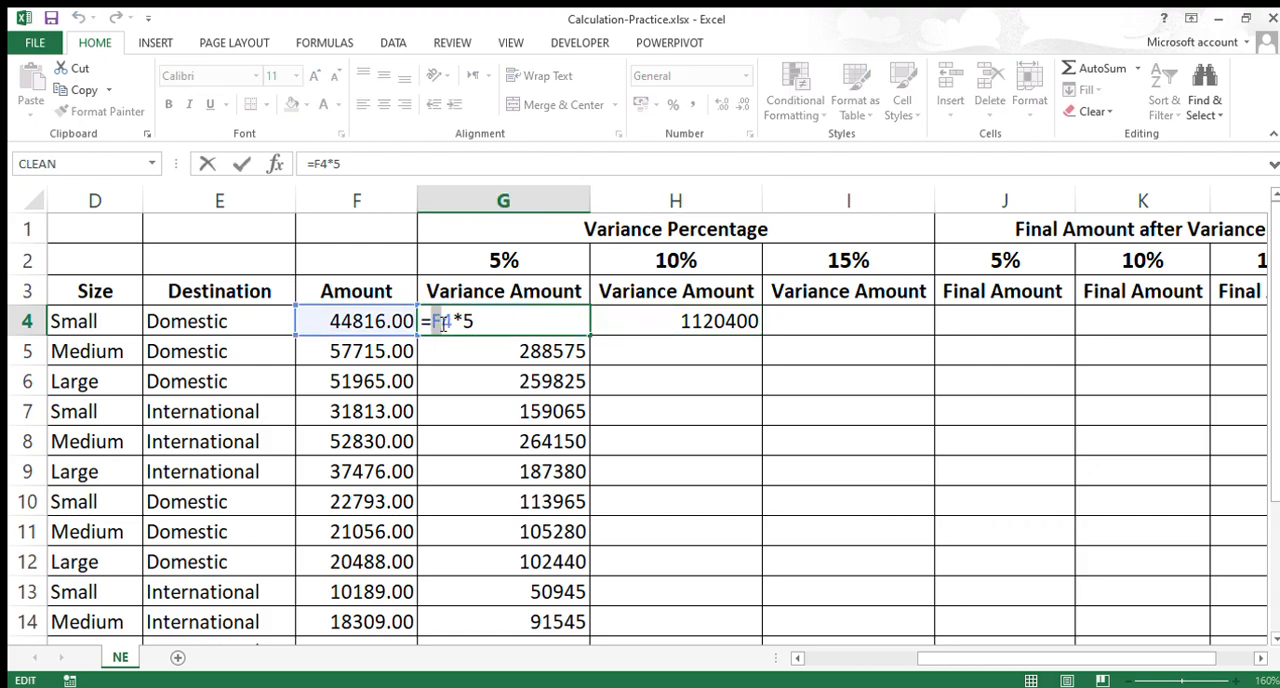
{"action": "left_click", "coordinate": [624, 330]}
{"action": "double_click", "coordinate": [624, 330]}
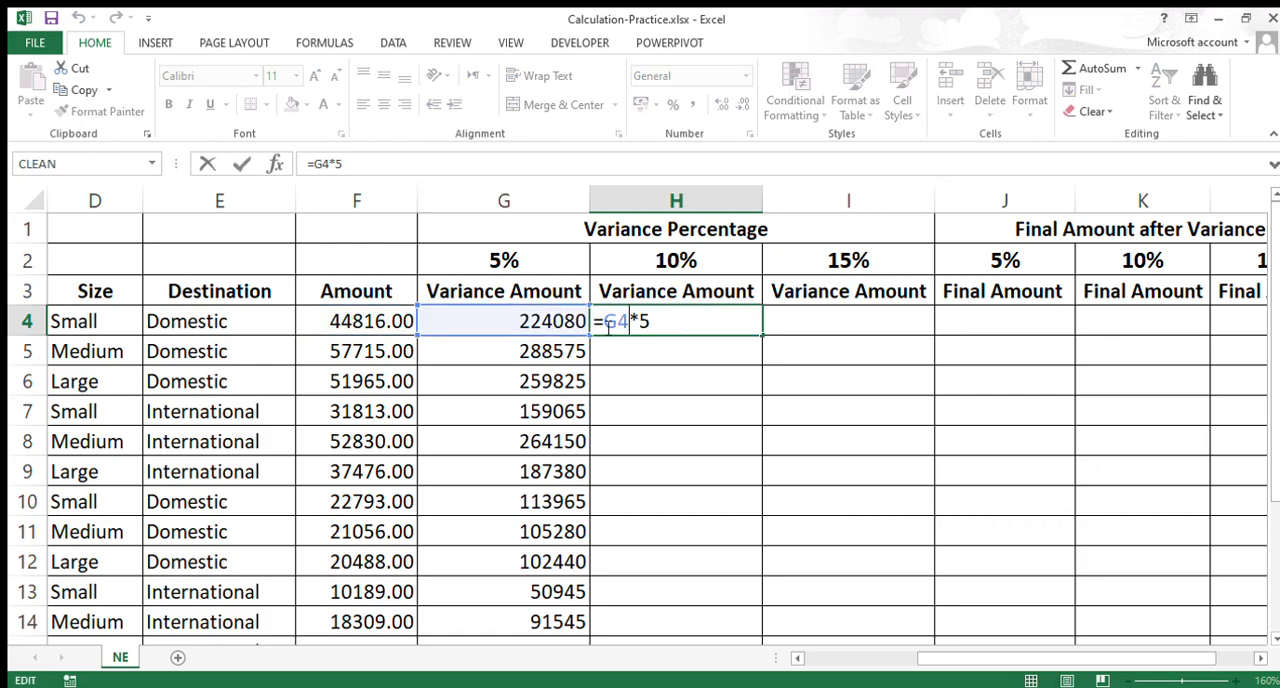
{"action": "key", "text": "Escape"}
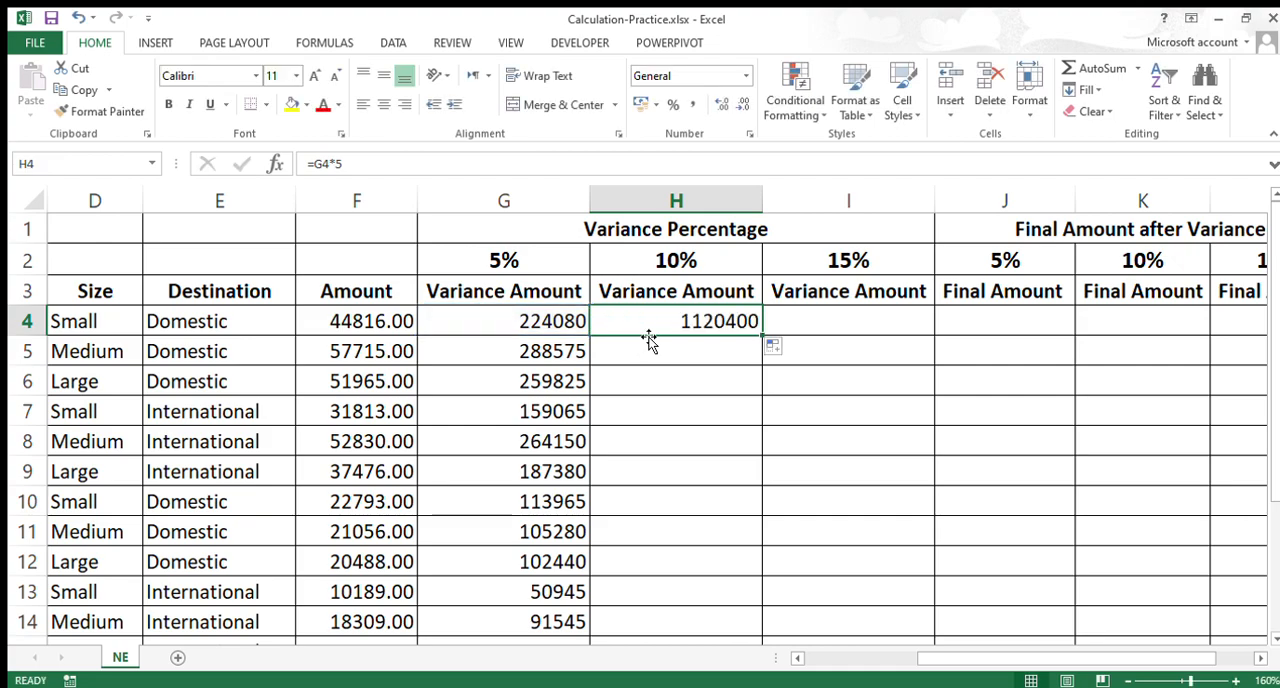
Step: Examine the F4 reference in the G4 formula and leave the formula as it is
{"action": "left_click", "coordinate": [556, 322]}
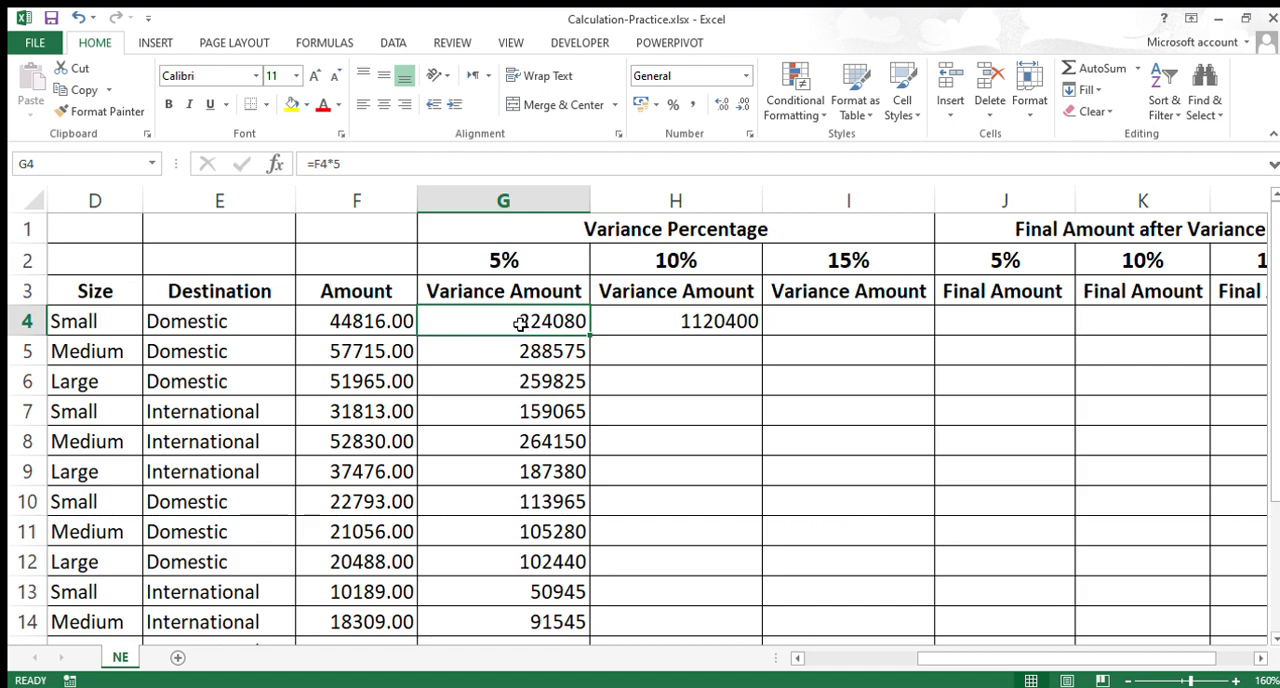
{"action": "double_click", "coordinate": [520, 322]}
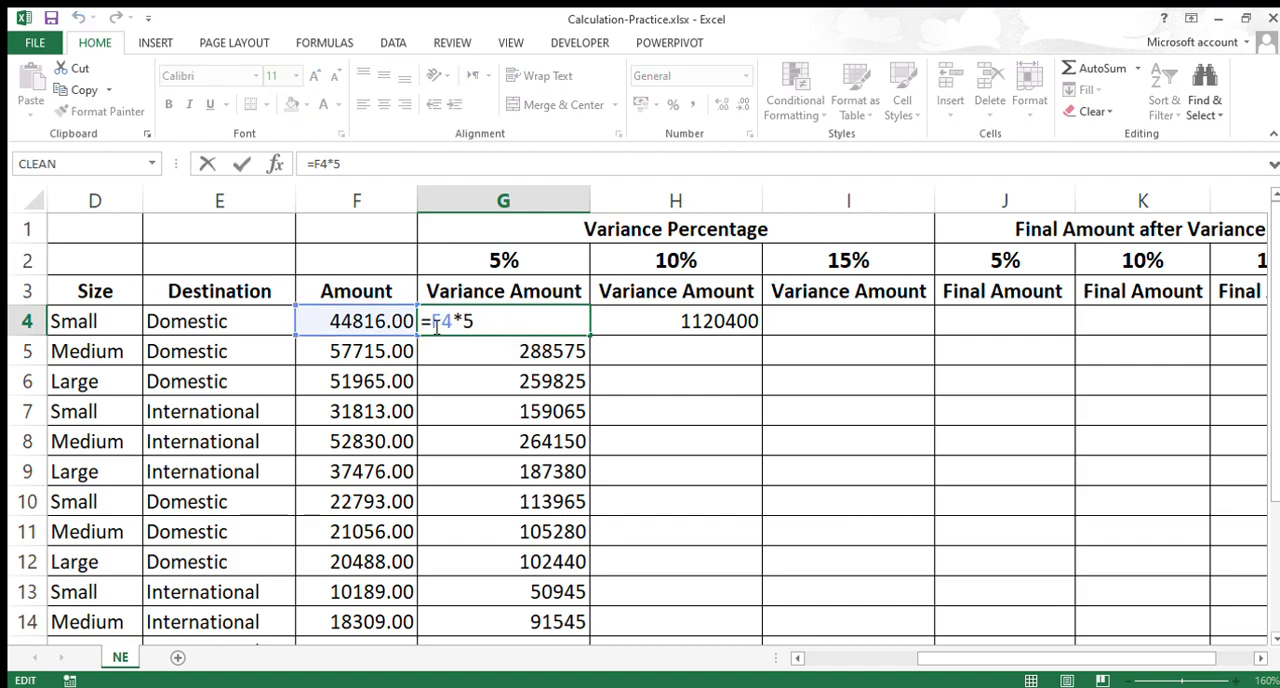
{"action": "left_click_drag", "start_coordinate": [432, 322], "coordinate": [454, 322]}
{"action": "key", "text": "Escape"}
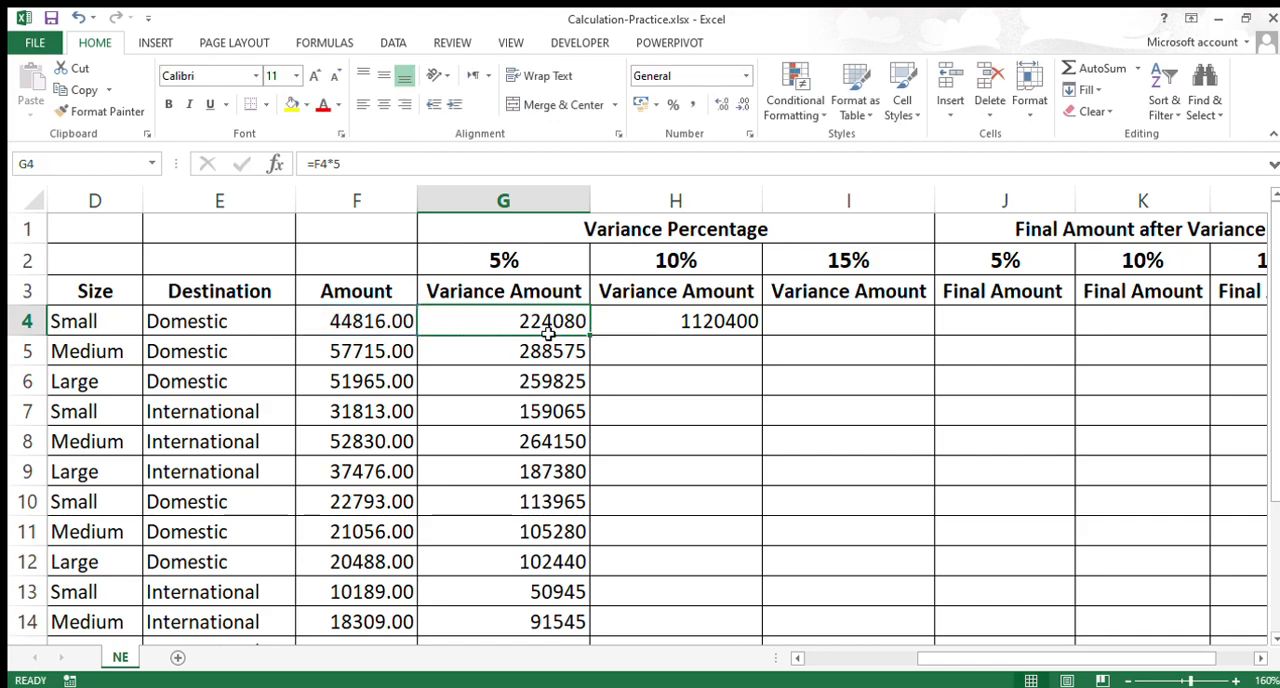
Step: Test the formulas in G4 and H4 with an amount of 455 in F4 and undo that change
{"action": "left_click", "coordinate": [389, 326]}
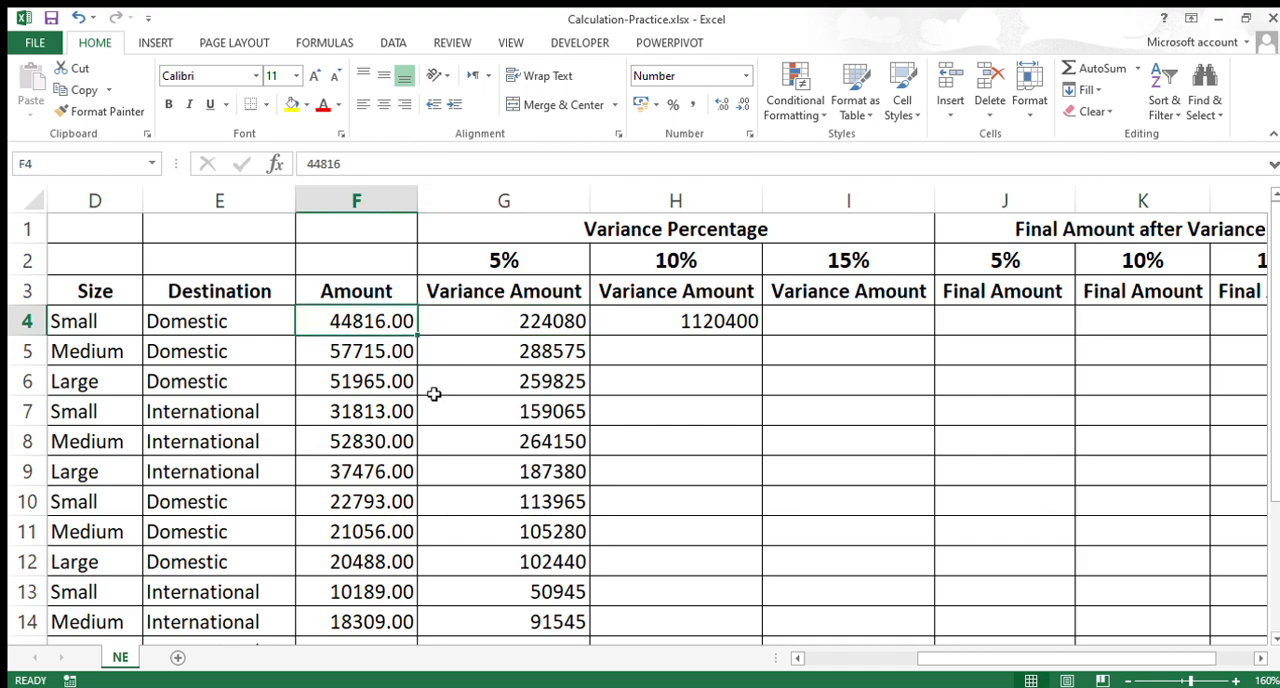
{"action": "type", "text": "455"}
{"action": "key", "text": "Return"}
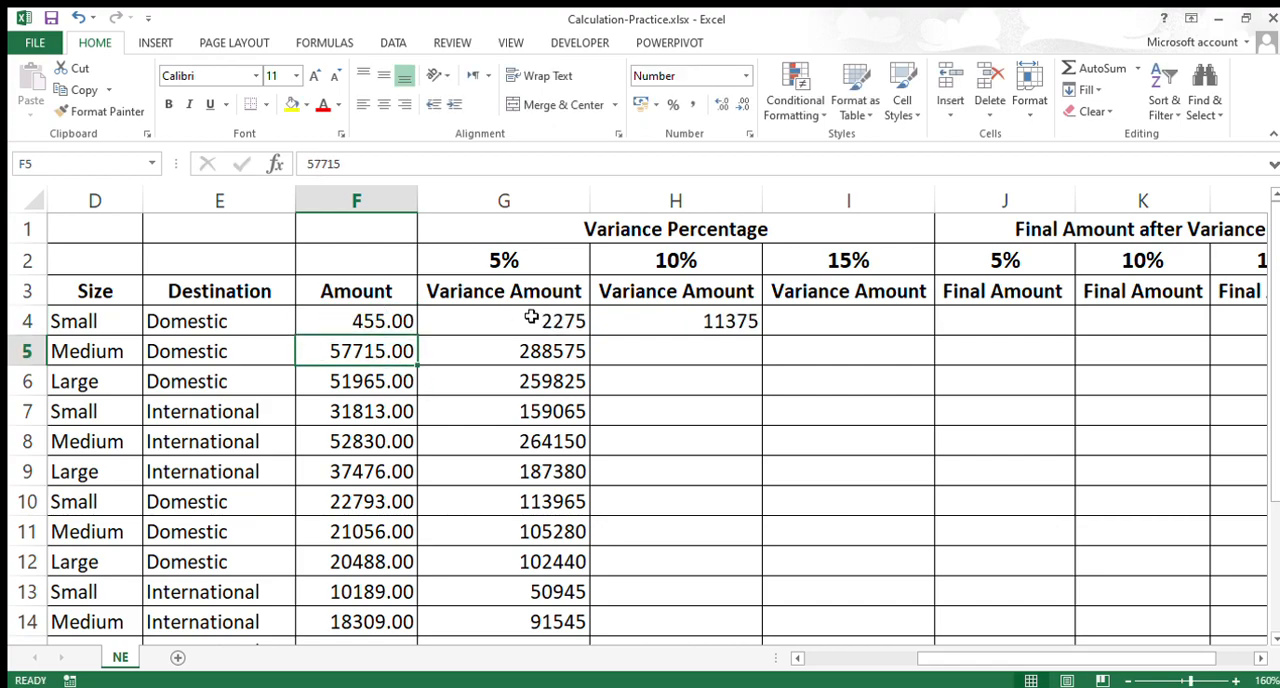
{"action": "left_click", "coordinate": [355, 322]}
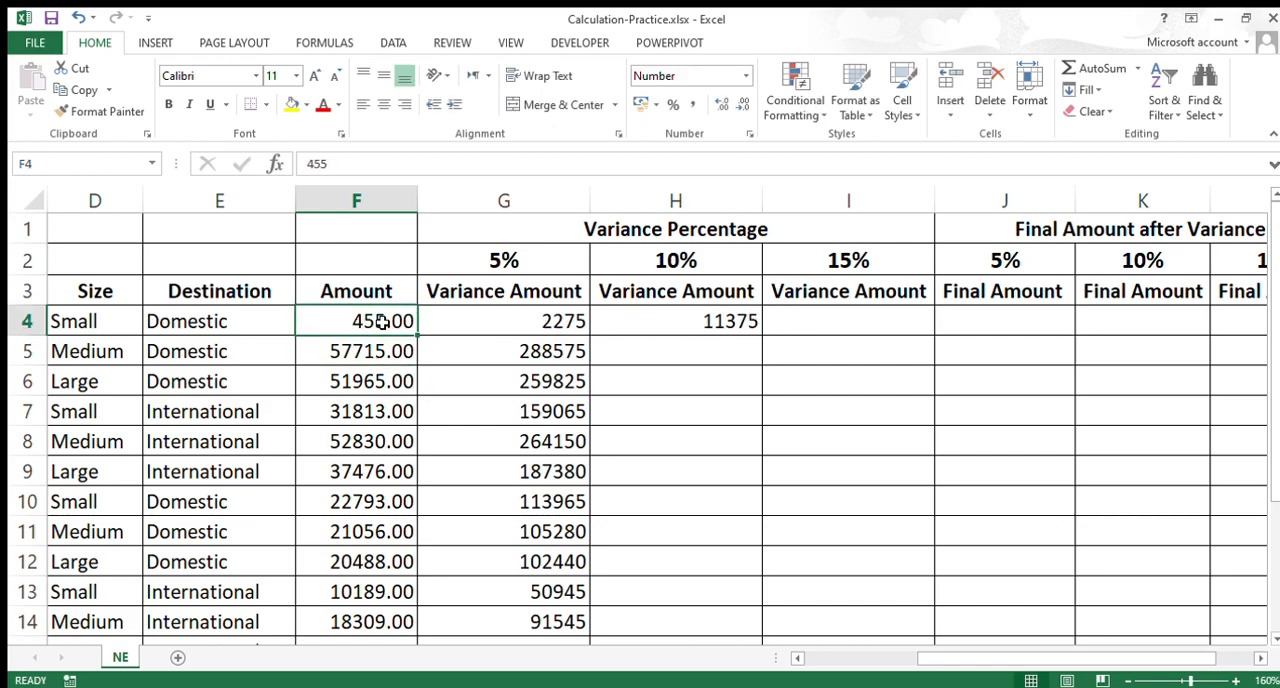
{"action": "left_click", "coordinate": [516, 328]}
{"action": "left_click", "coordinate": [622, 325]}
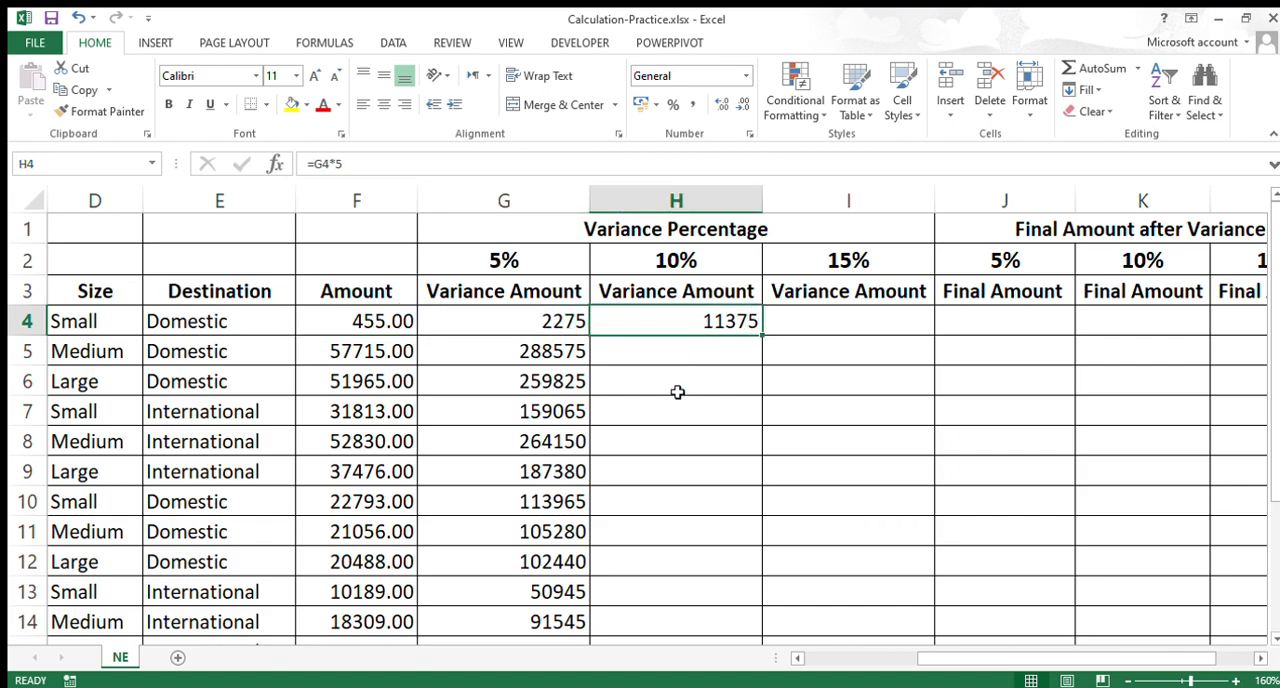
{"action": "key", "text": "ctrl+z"}
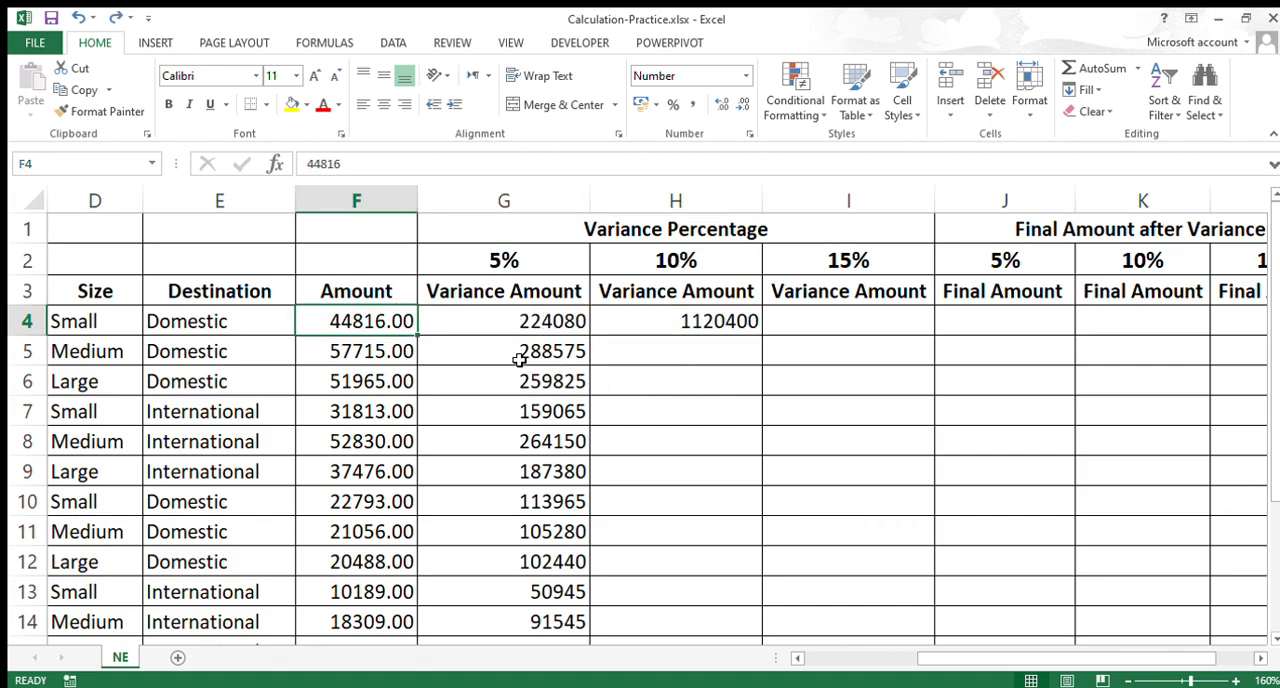
Step: Examine the fixed multiplier in the G4 formula without editing it
{"action": "left_click", "coordinate": [476, 330]}
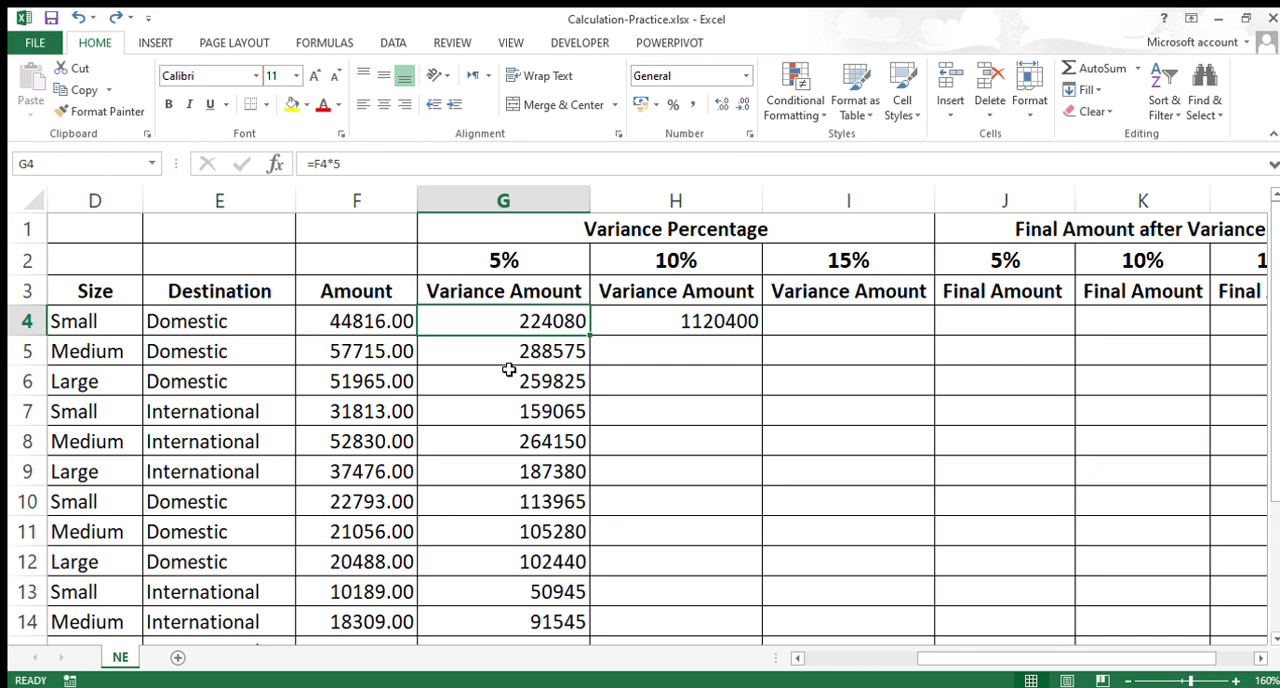
{"action": "double_click", "coordinate": [488, 325]}
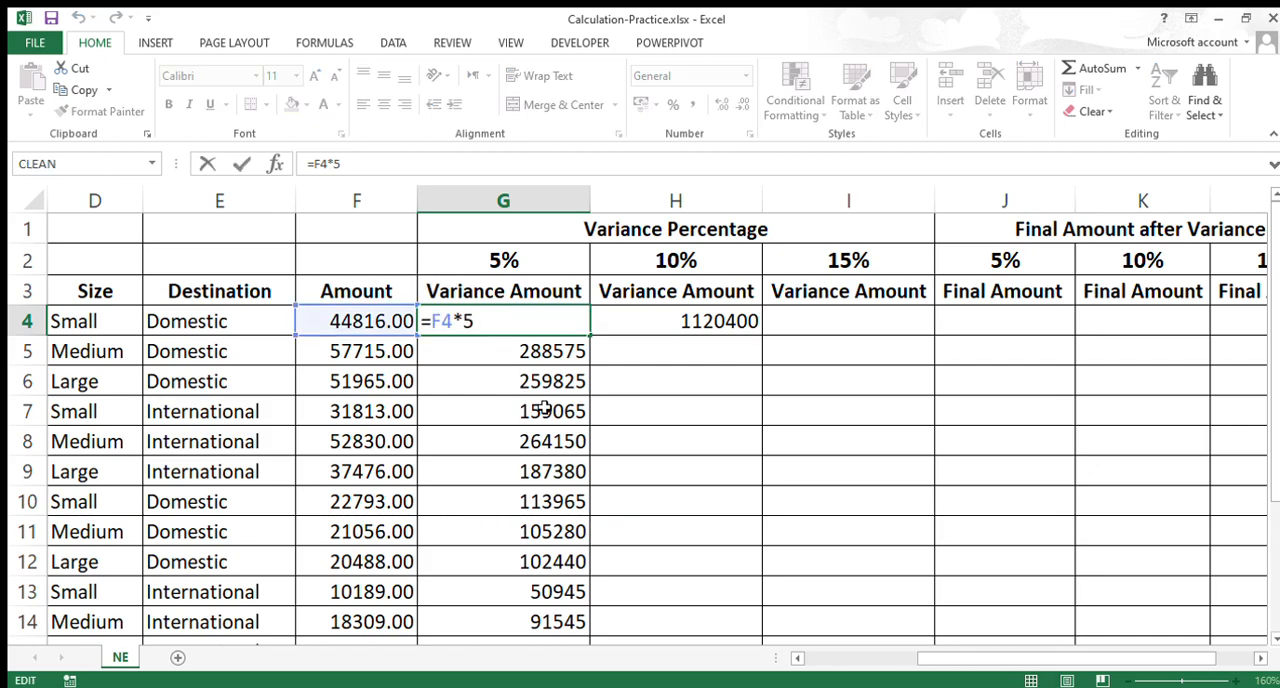
{"action": "double_click", "coordinate": [466, 321]}
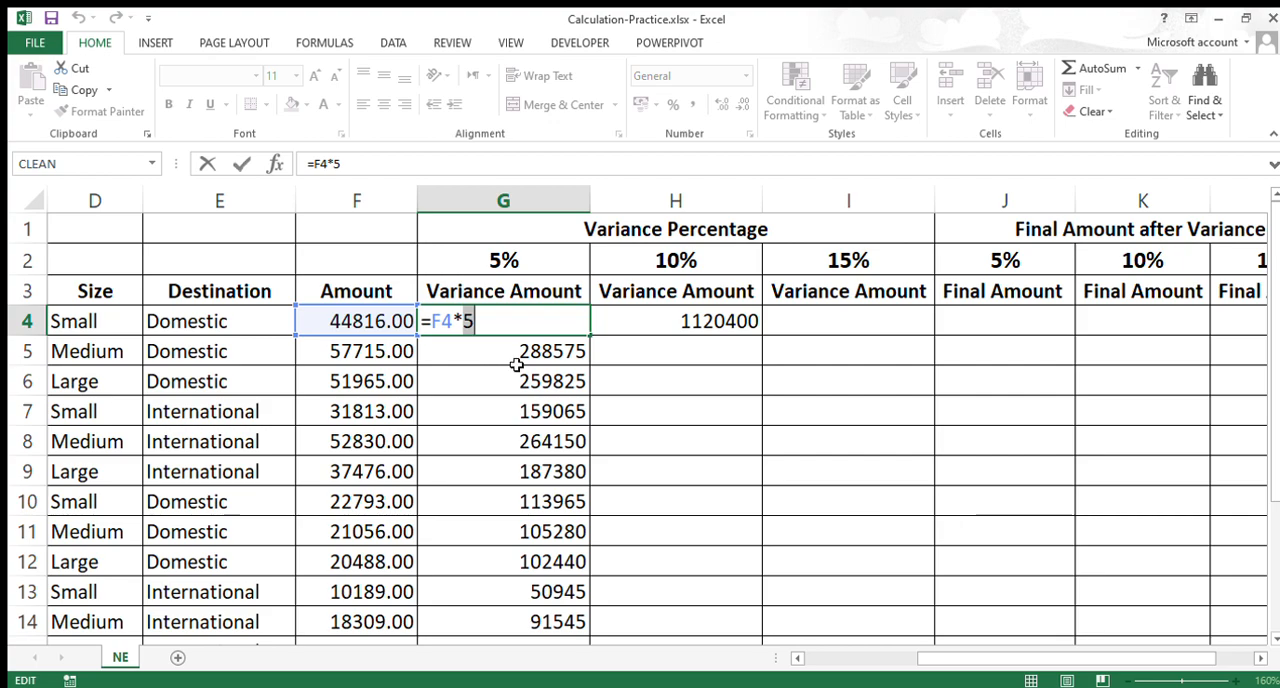
{"action": "key", "text": "Escape"}
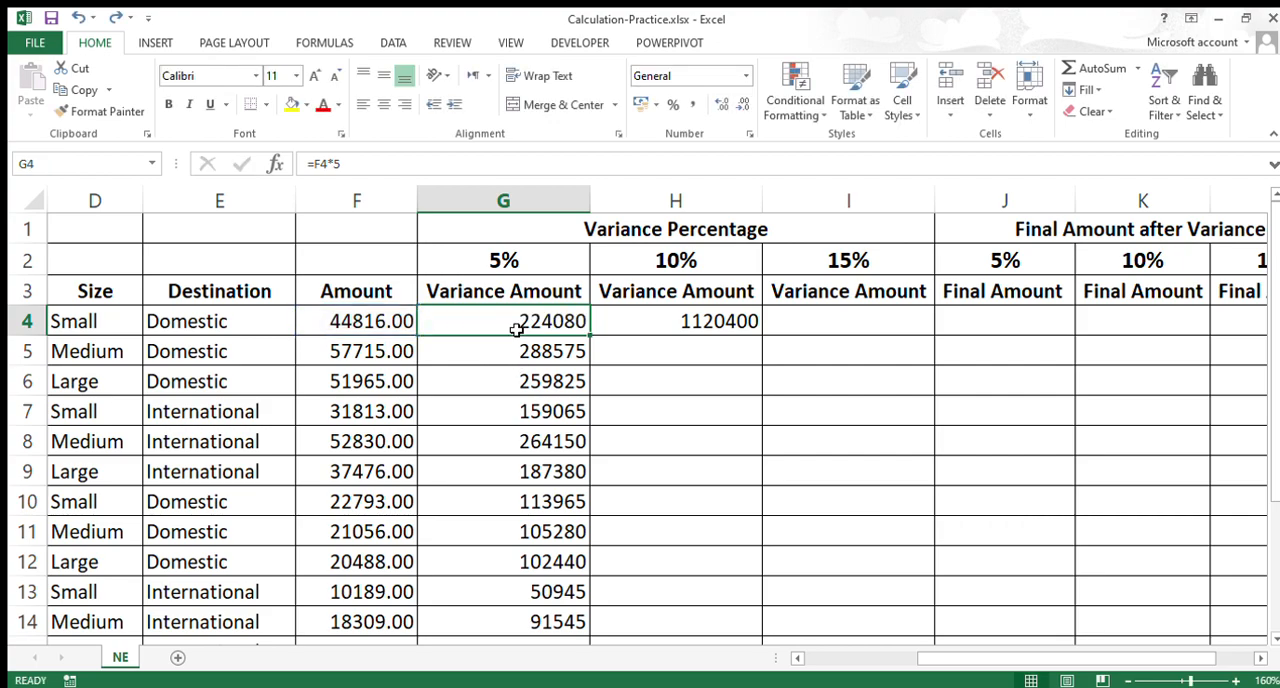
Step: Change the multiplier in the G4 formula to 10 and fill the formula down column G
{"action": "double_click", "coordinate": [488, 330]}
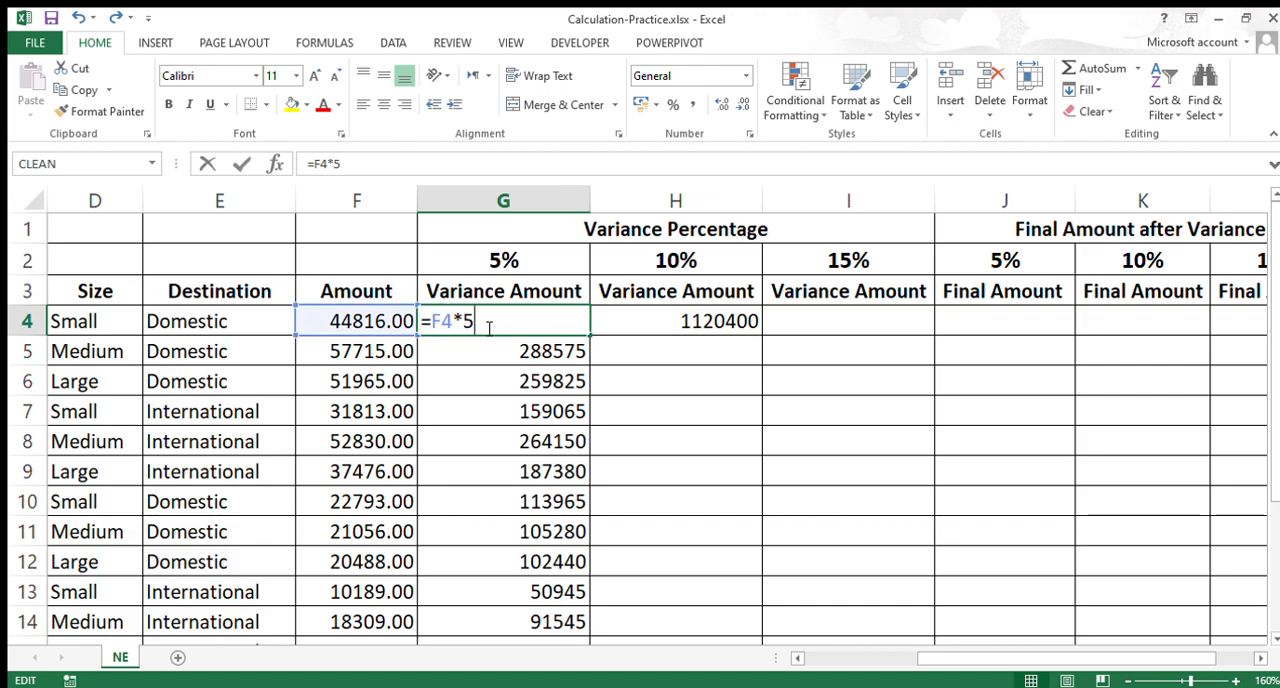
{"action": "left_click_drag", "start_coordinate": [464, 327], "coordinate": [480, 327]}
{"action": "type", "text": "10"}
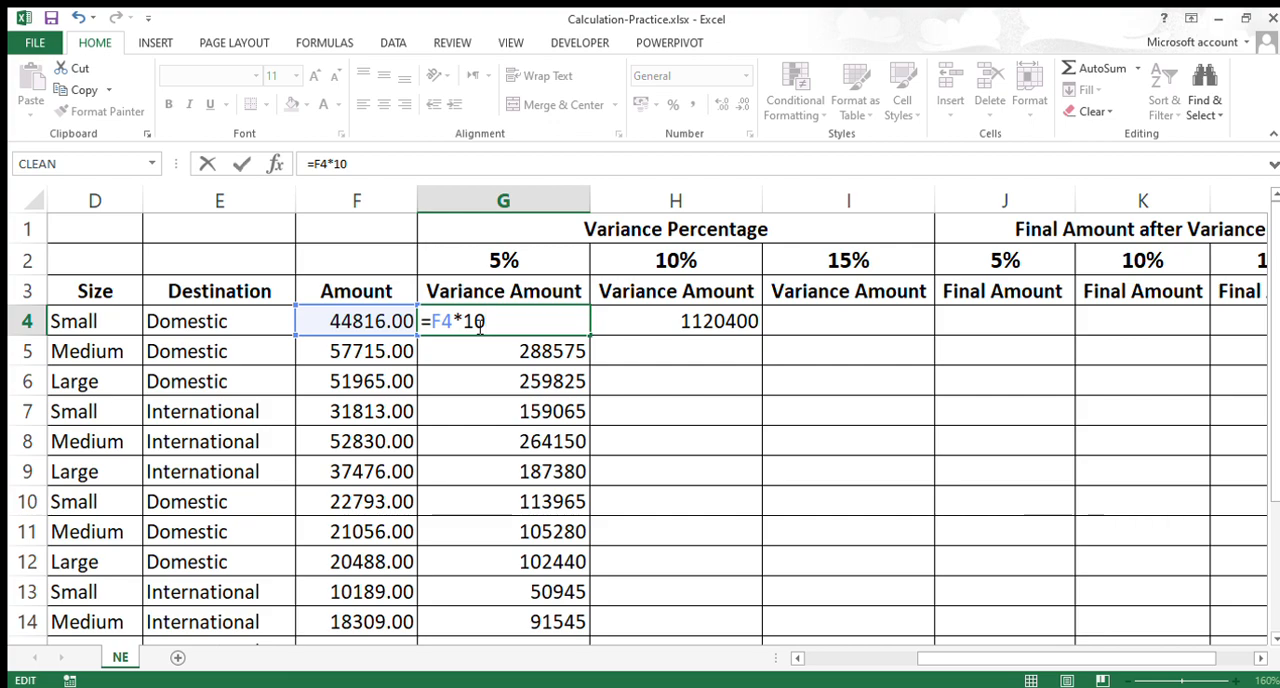
{"action": "key", "text": "Return"}
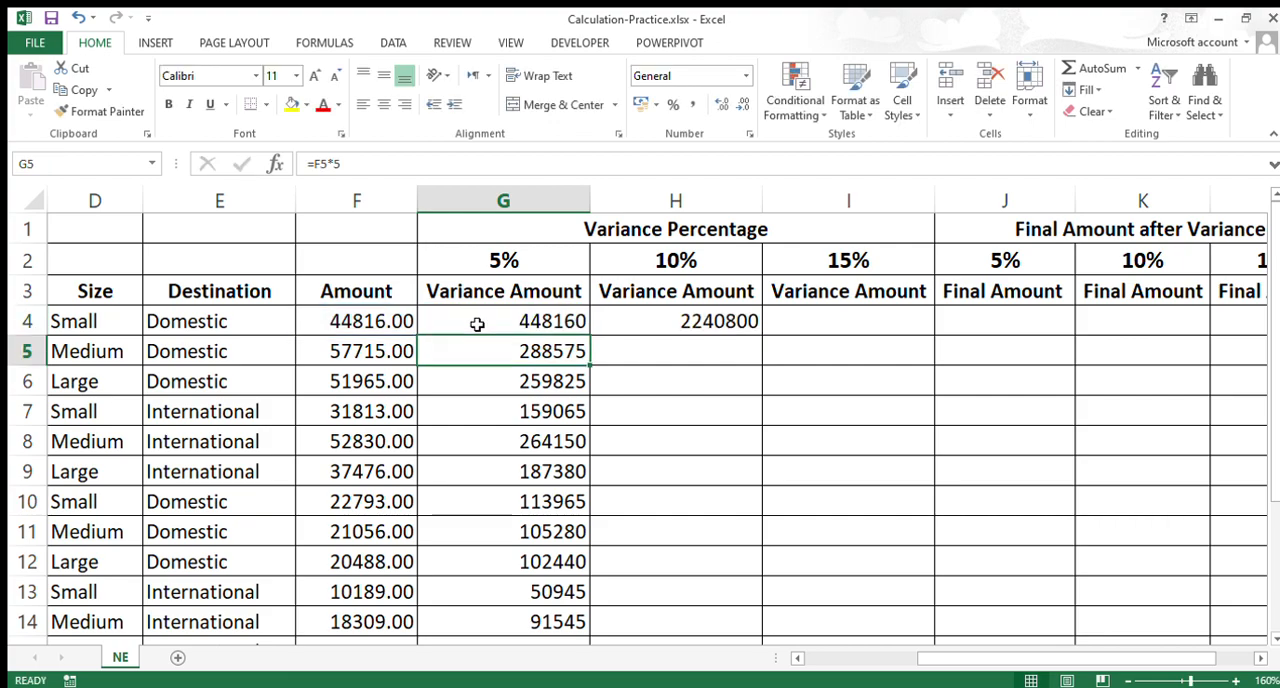
{"action": "left_click", "coordinate": [478, 323]}
{"action": "double_click", "coordinate": [590, 336]}
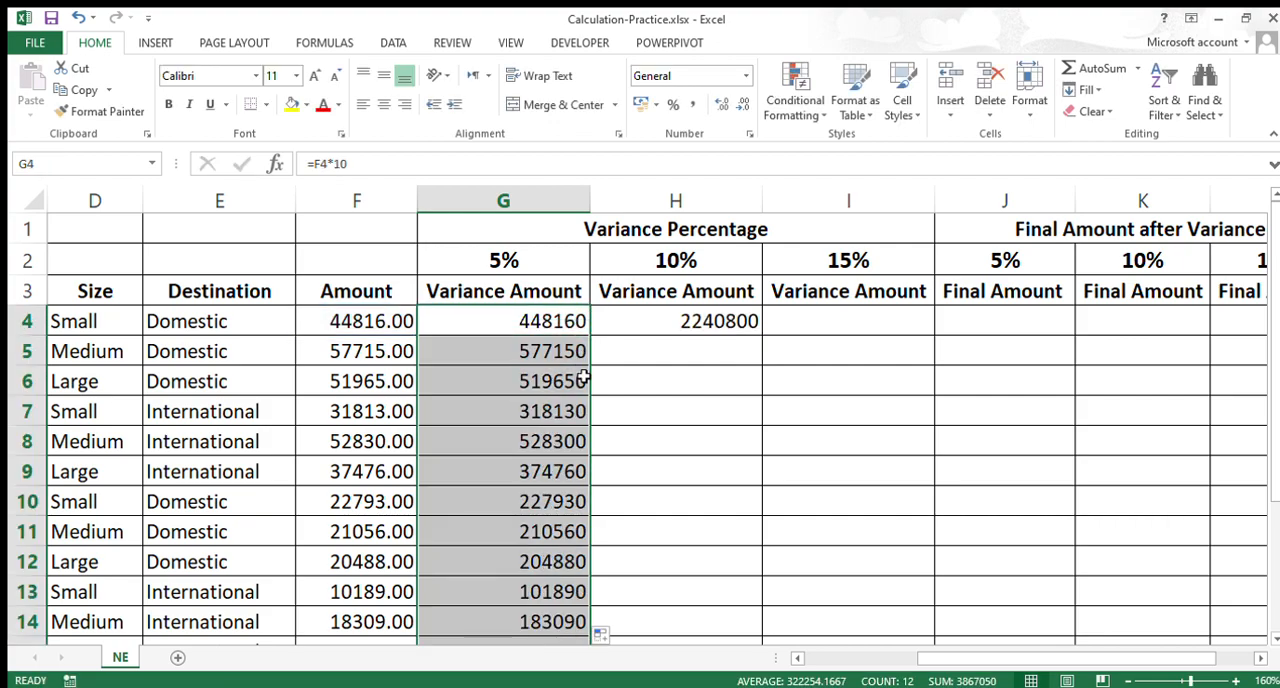
Step: Examine the filled formulas in column G from G4 to G15, checking the multiplier used in each row
{"action": "left_click", "coordinate": [555, 558]}
{"action": "scroll", "coordinate": [557, 540], "scroll_direction": "down", "scroll_amount": 1}
{"action": "left_click", "coordinate": [560, 556]}
{"action": "scroll", "coordinate": [551, 420], "scroll_direction": "up", "scroll_amount": 1}
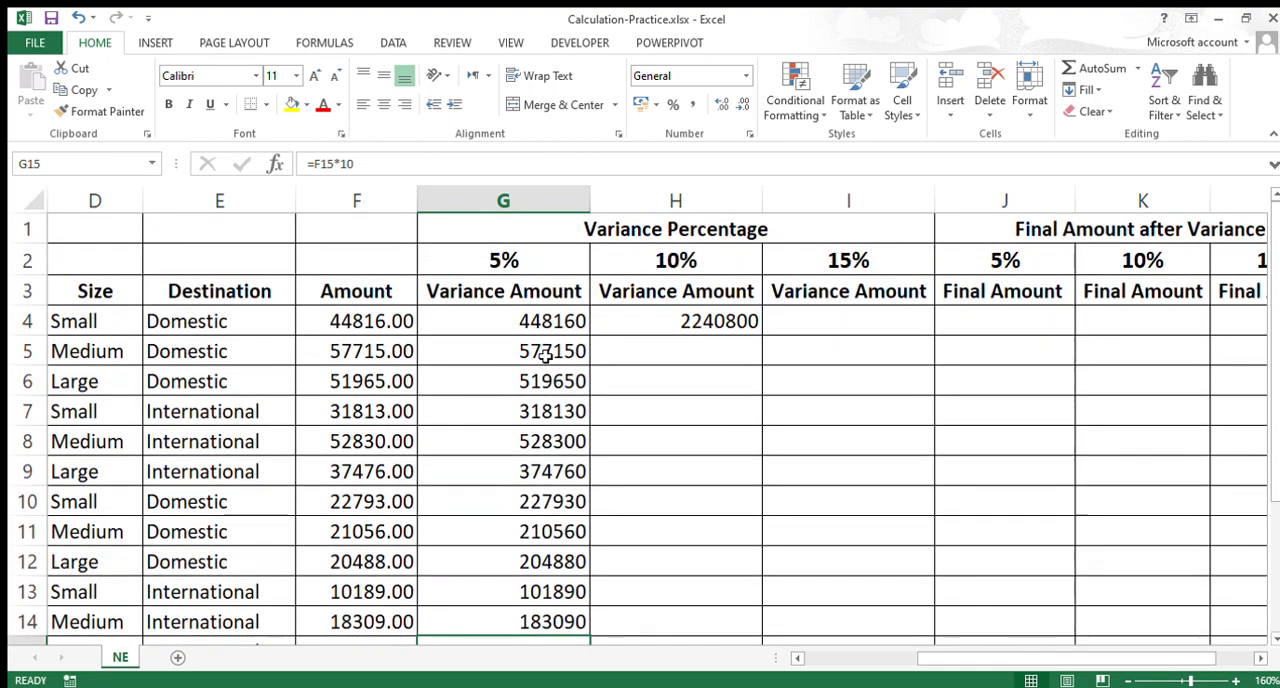
{"action": "left_click", "coordinate": [549, 330]}
{"action": "left_click_drag", "start_coordinate": [549, 351], "coordinate": [553, 565]}
{"action": "scroll", "coordinate": [548, 520], "scroll_direction": "up", "scroll_amount": 1}
{"action": "left_click", "coordinate": [532, 330]}
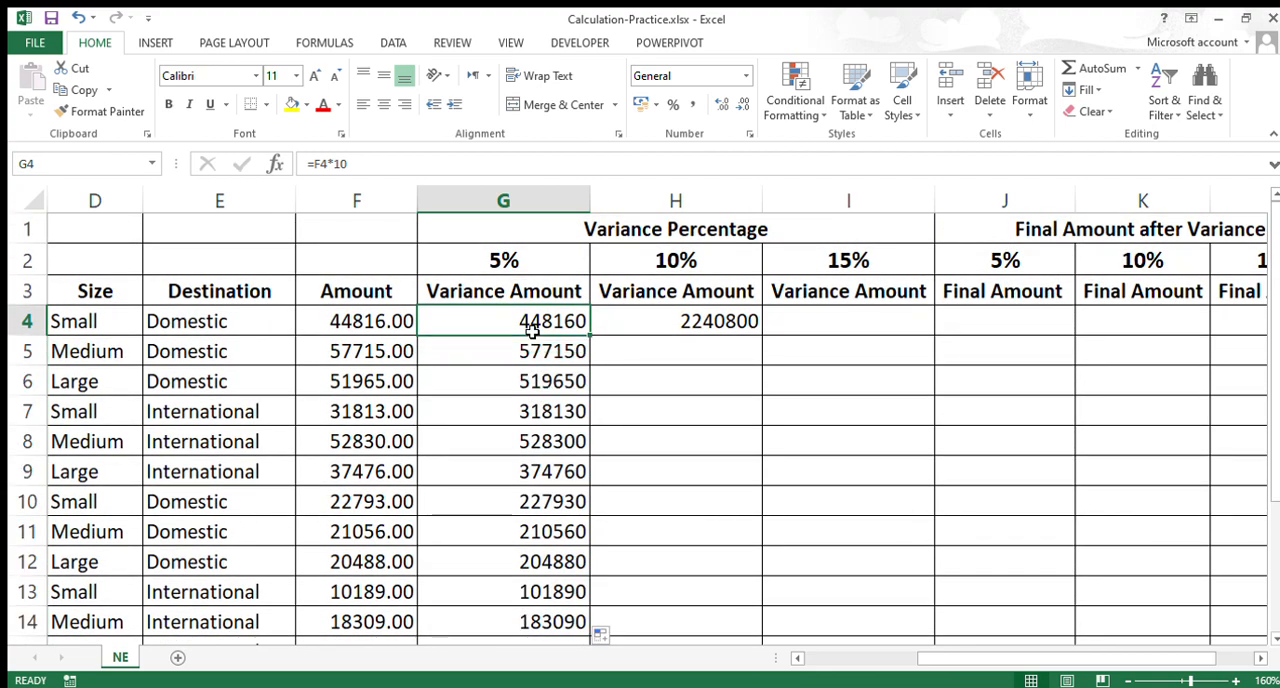
{"action": "double_click", "coordinate": [532, 330]}
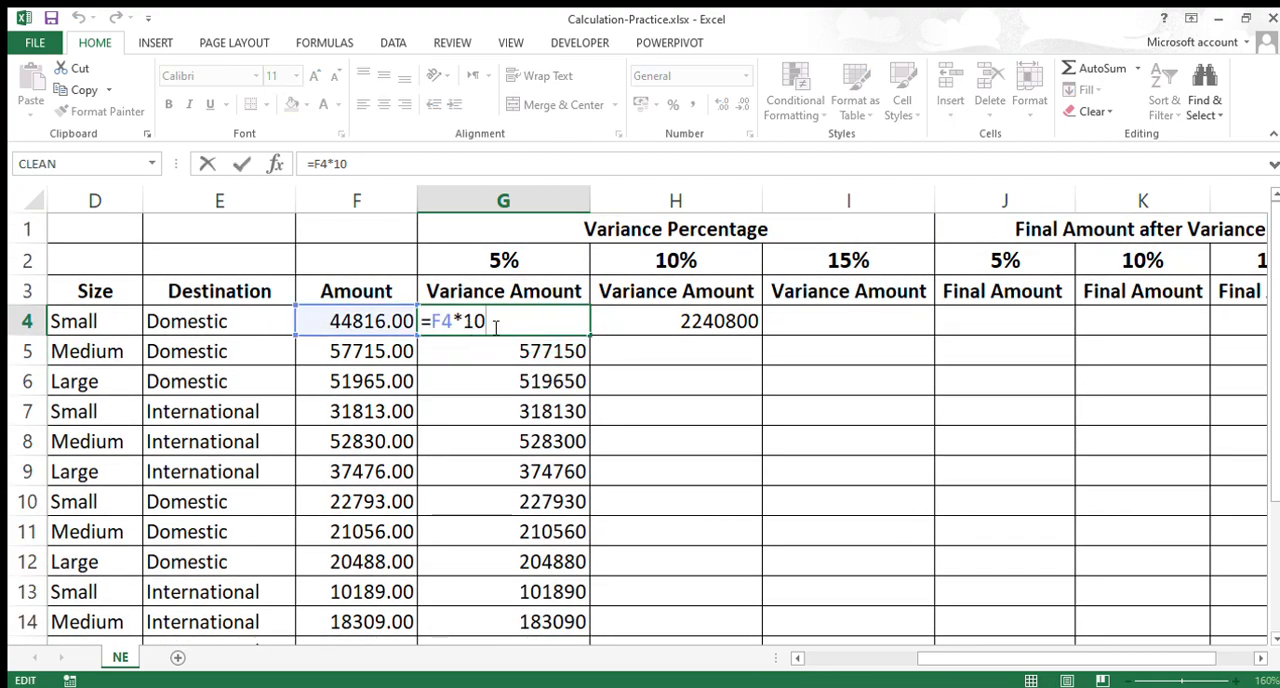
{"action": "key", "text": "Return"}
Step: Clear the variance amounts in G4:G15 and in H4
{"action": "left_click_drag", "start_coordinate": [531, 322], "coordinate": [540, 586]}
{"action": "key", "text": "Delete"}
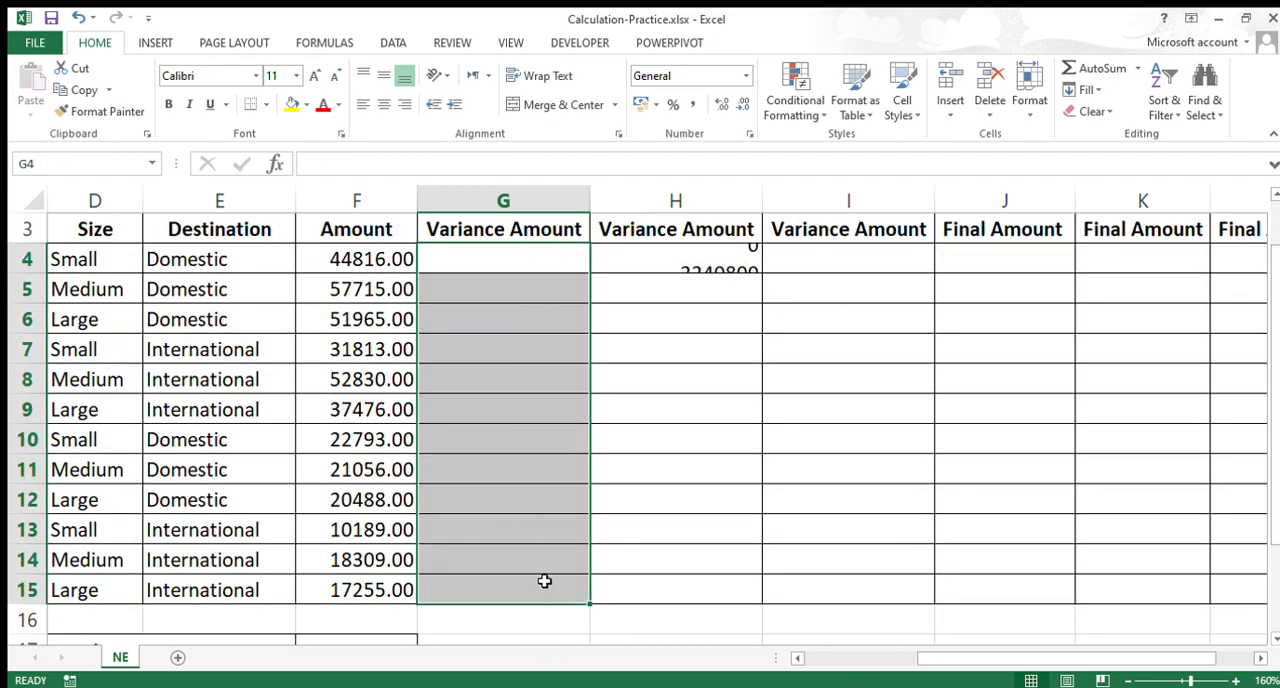
{"action": "scroll", "coordinate": [527, 441], "scroll_direction": "up", "scroll_amount": 1}
{"action": "left_click", "coordinate": [676, 331]}
{"action": "key", "text": "Delete"}
{"action": "left_click", "coordinate": [528, 334]}
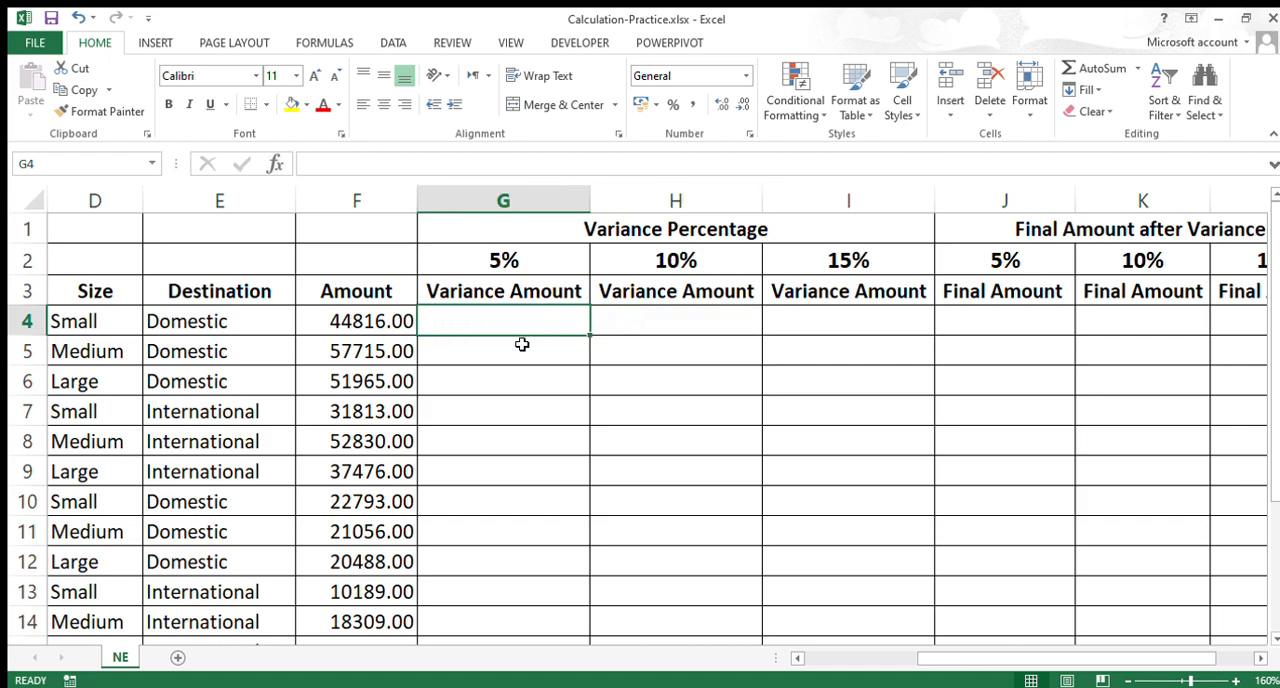
Step: Undo the clearing of H4 and column G as well as the last fill-down
{"action": "key", "text": "ctrl+z"}
{"action": "key", "text": "ctrl+z"}
{"action": "key", "text": "ctrl+z"}
Step: Examine the cell reference and the hardcoded multiplier in the G4 formula, leaving both as they are
{"action": "double_click", "coordinate": [521, 331]}
{"action": "left_click_drag", "start_coordinate": [431, 321], "coordinate": [488, 321]}
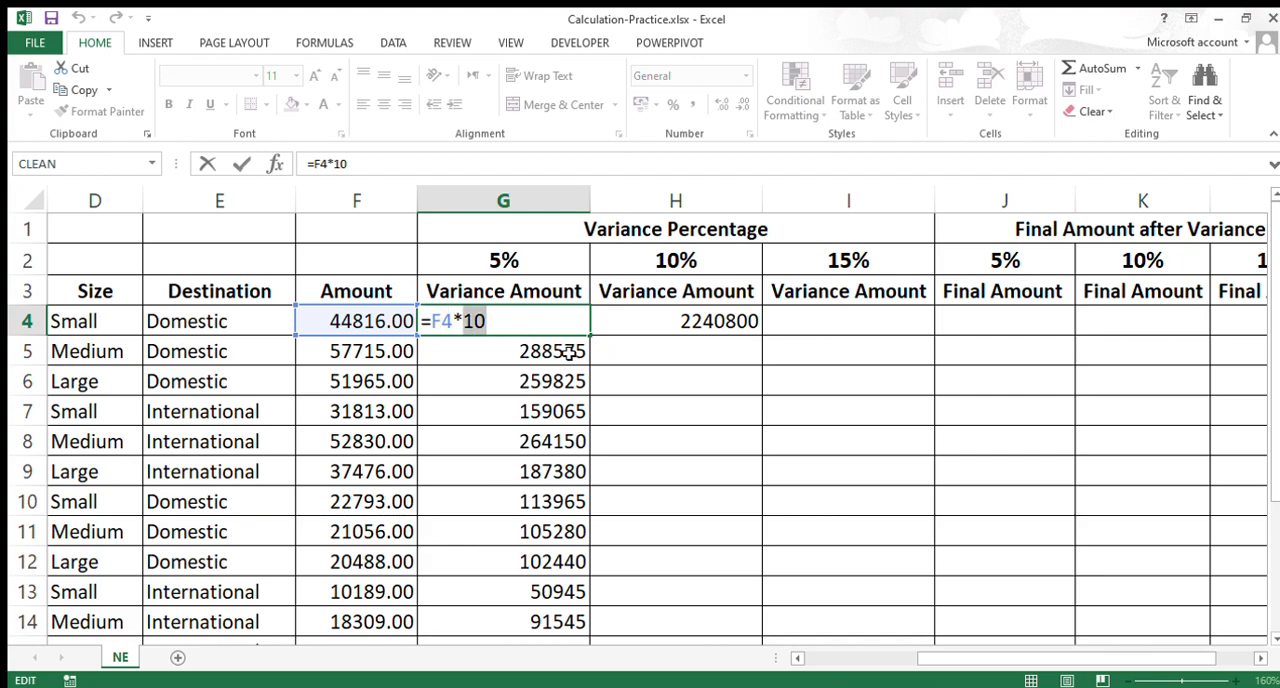
{"action": "key", "text": "Right"}
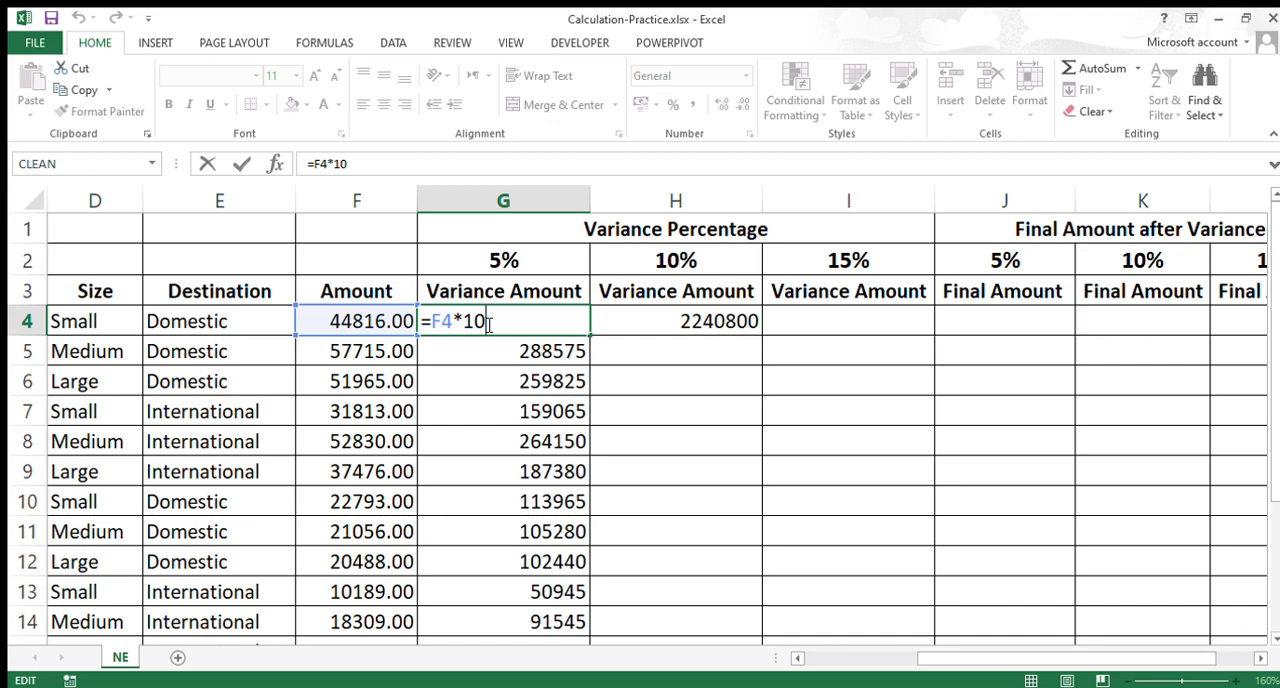
{"action": "key", "text": "ctrl+Return"}
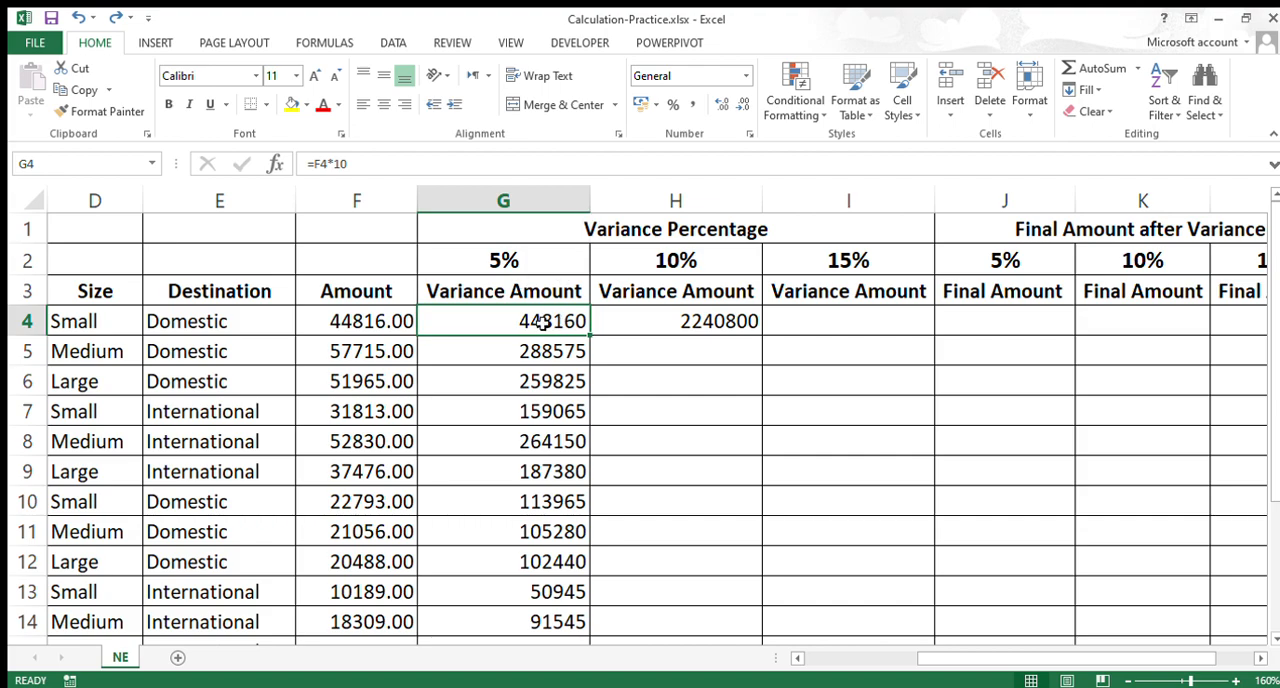
Step: Clear the contents of G4:G14 and H4
{"action": "left_click_drag", "start_coordinate": [537, 318], "coordinate": [563, 618]}
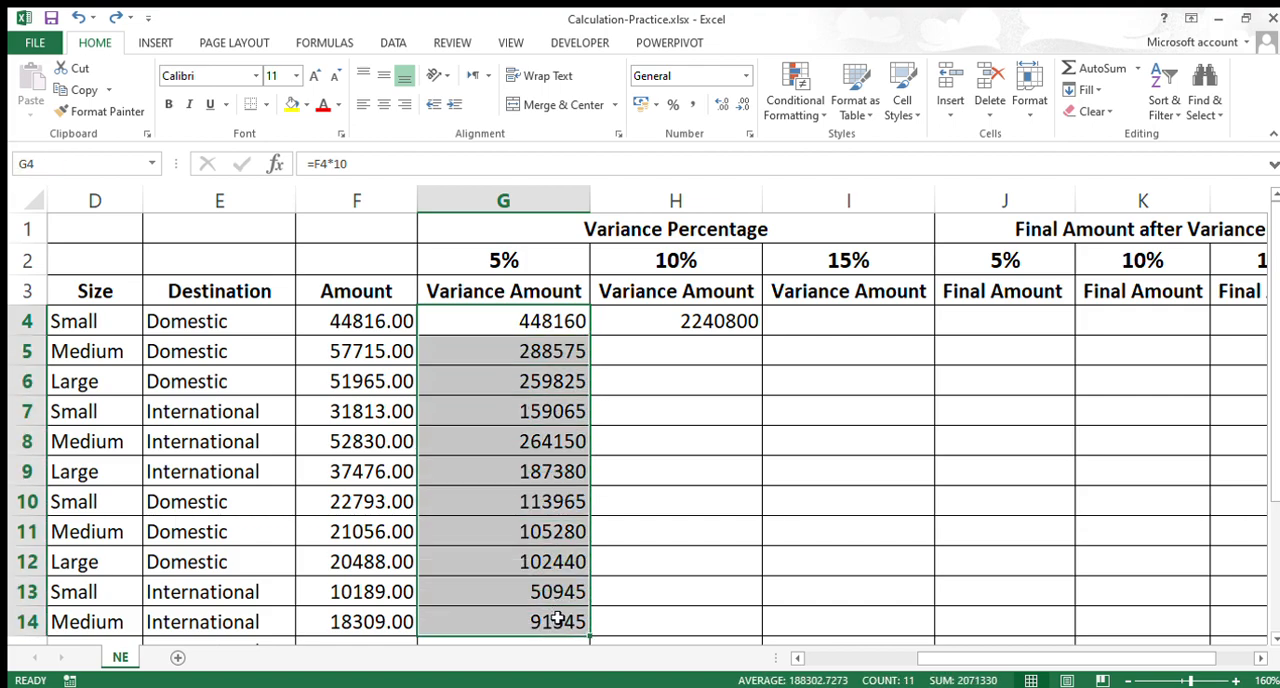
{"action": "key", "text": "Delete"}
{"action": "left_click", "coordinate": [670, 316]}
{"action": "key", "text": "Delete"}
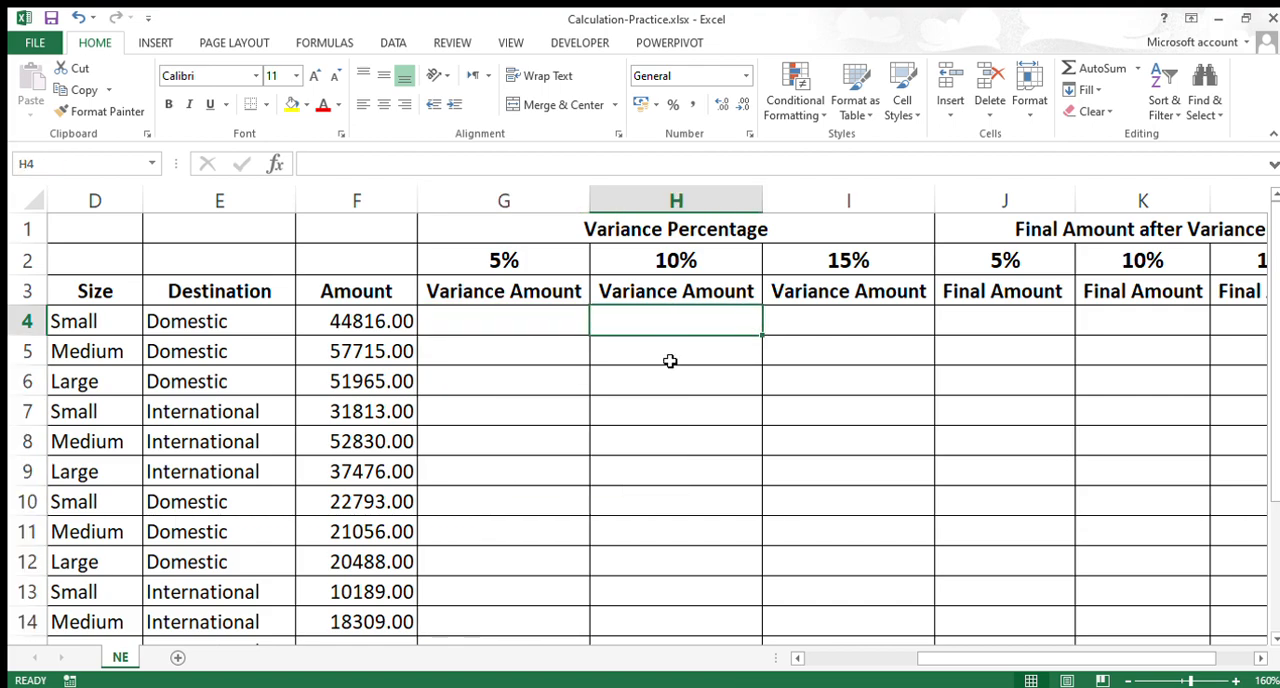
Step: Calculate the 5% variance amount in G4 with =F4*G2 and fill the formula down to G14
{"action": "left_click", "coordinate": [561, 331]}
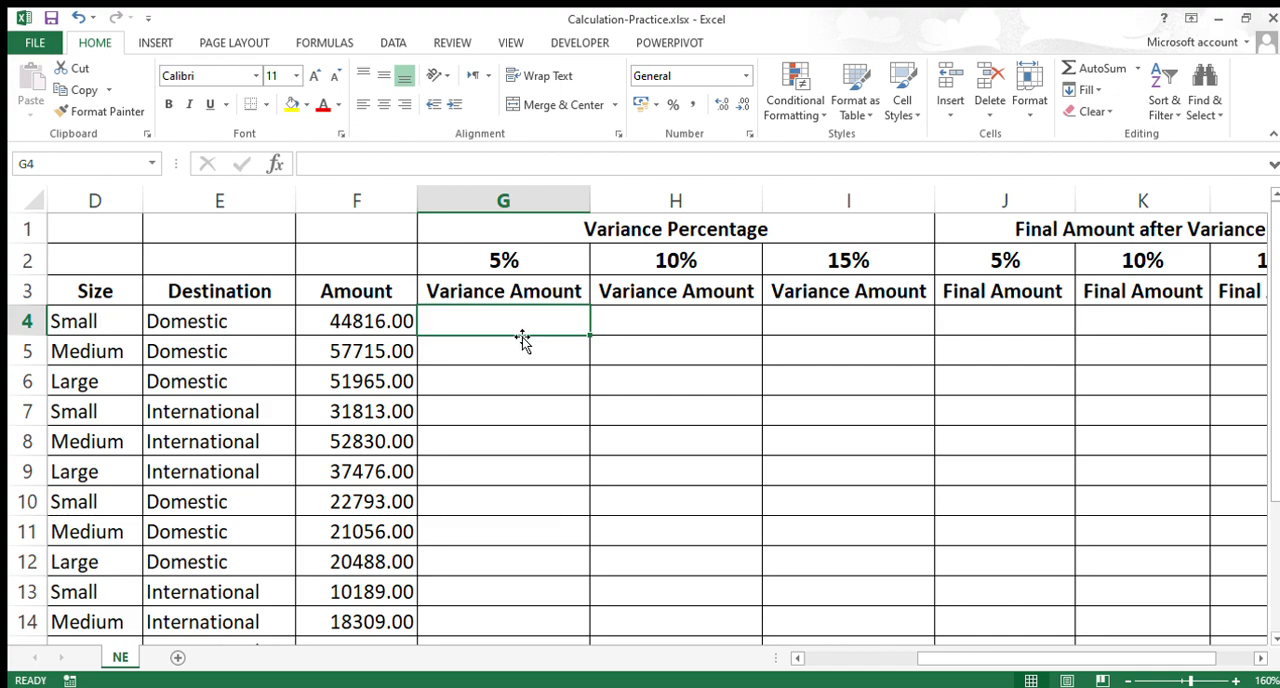
{"action": "left_click", "coordinate": [506, 262]}
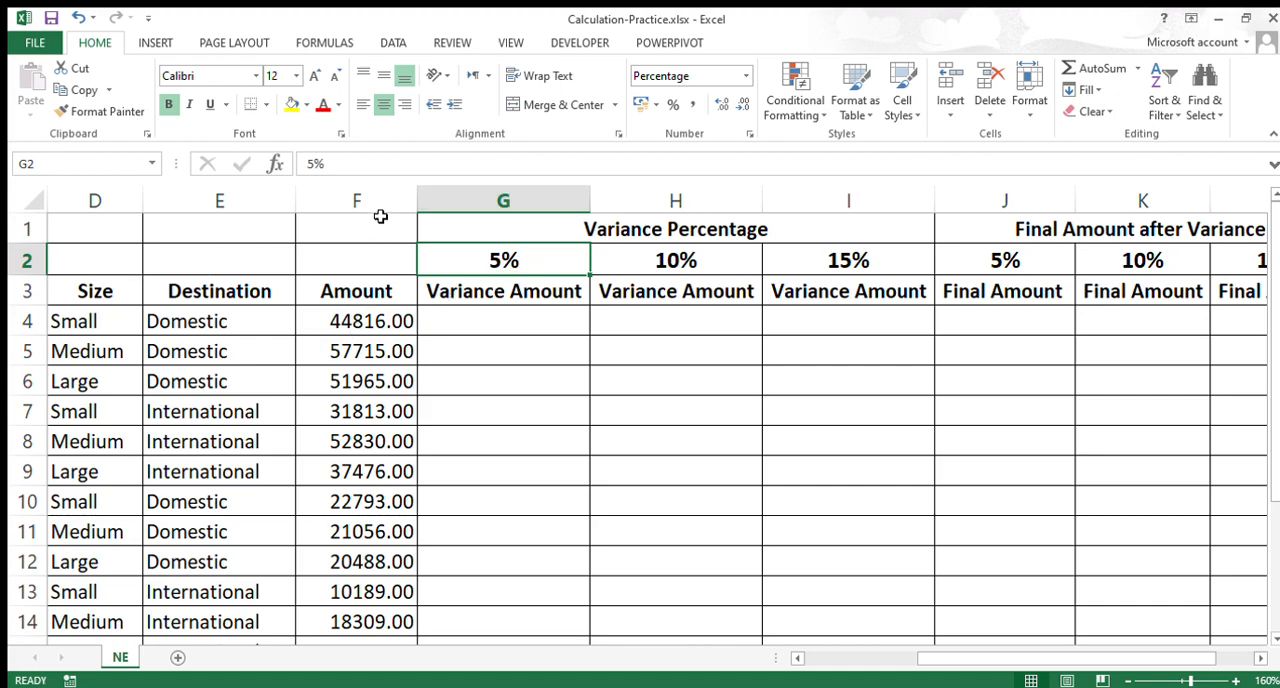
{"action": "left_click", "coordinate": [376, 321]}
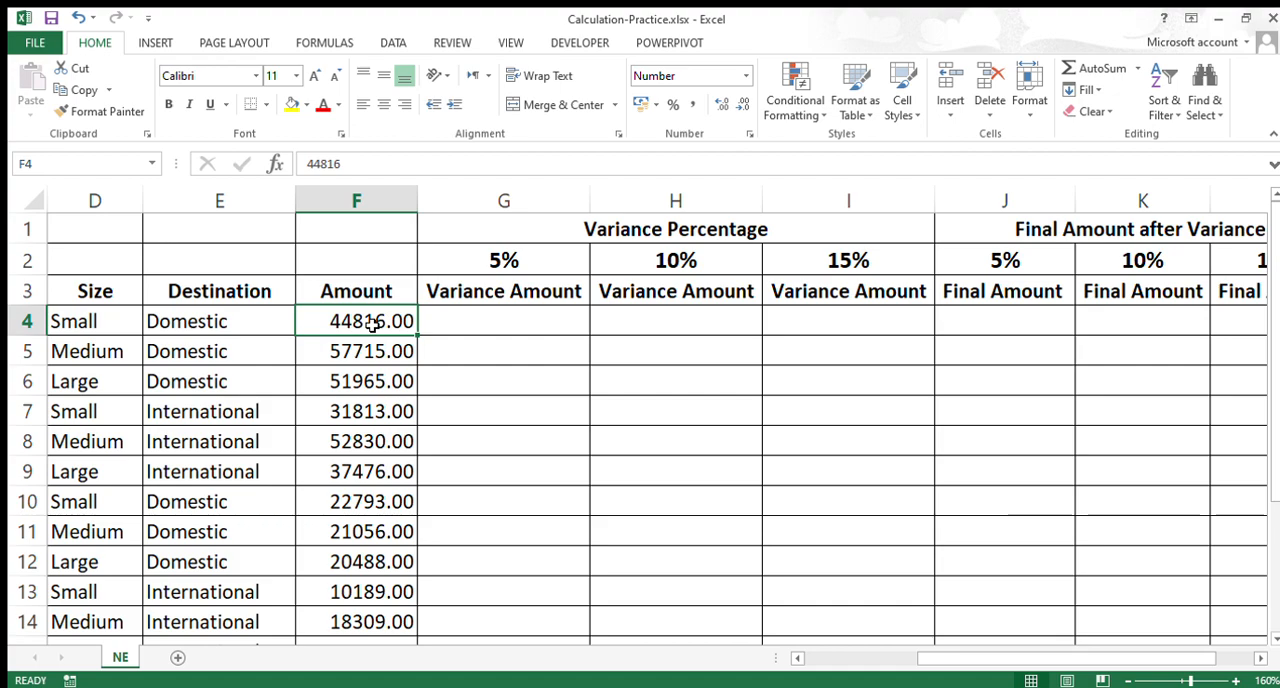
{"action": "left_click", "coordinate": [452, 325]}
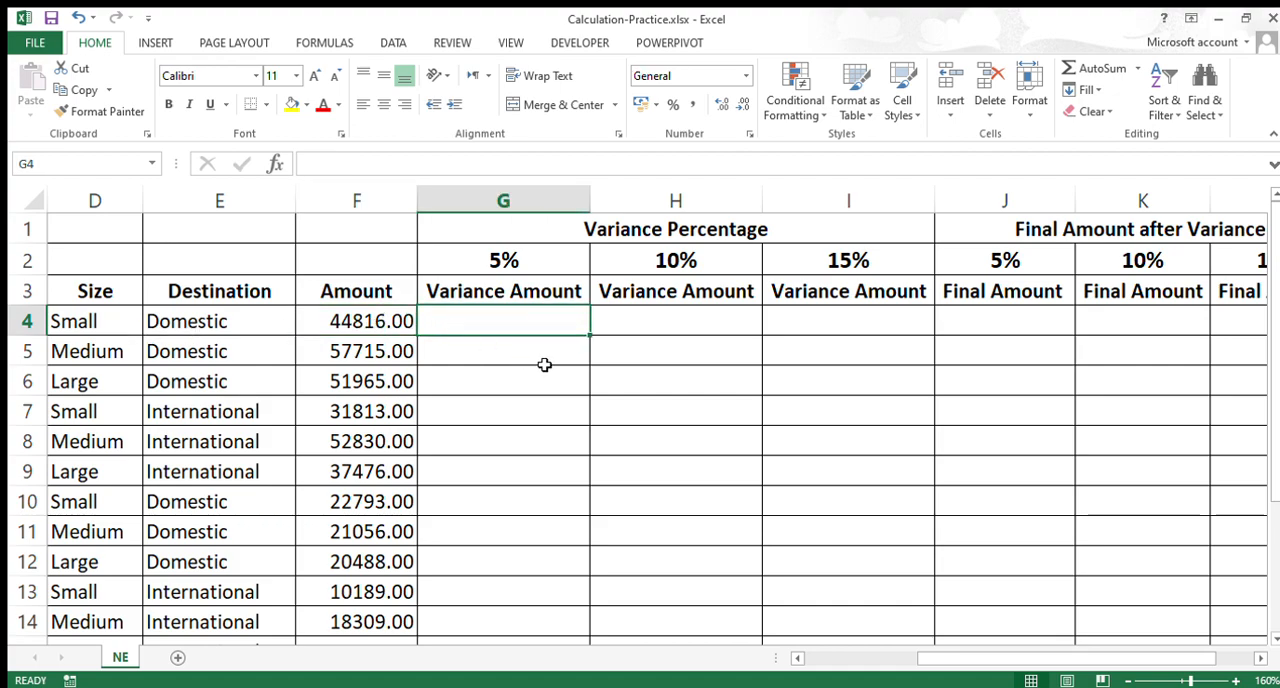
{"action": "type", "text": "="}
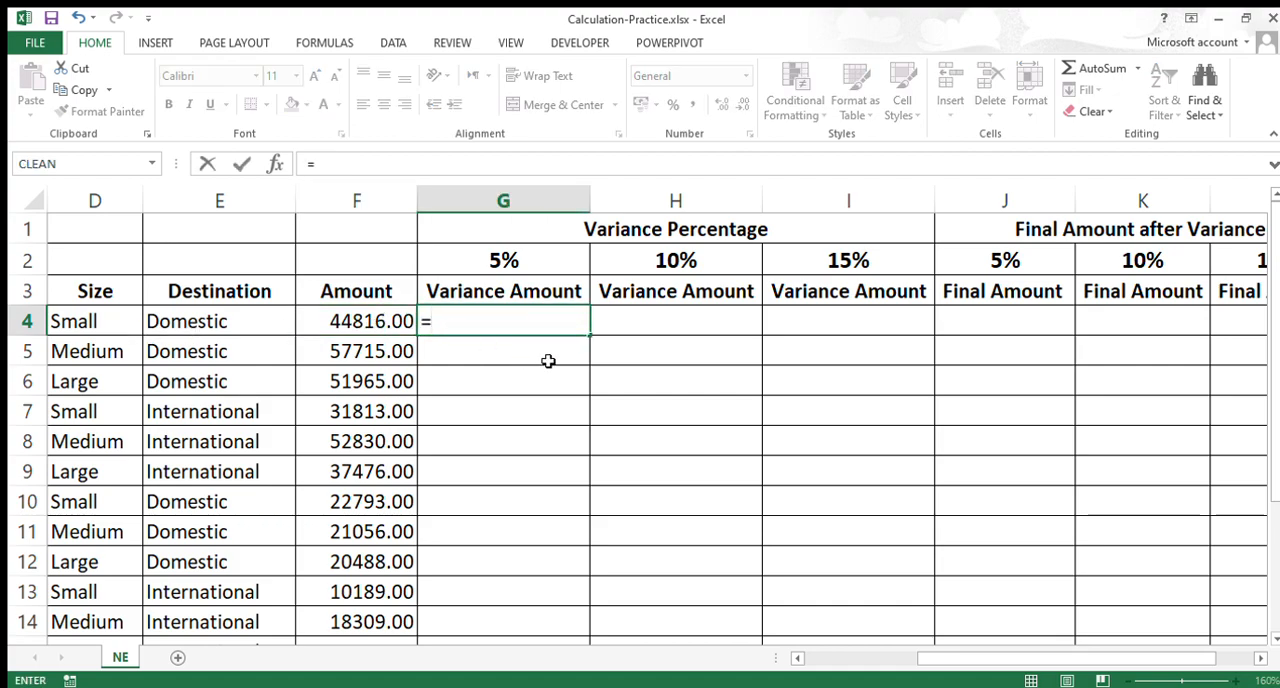
{"action": "left_click", "coordinate": [401, 319]}
{"action": "type", "text": "*"}
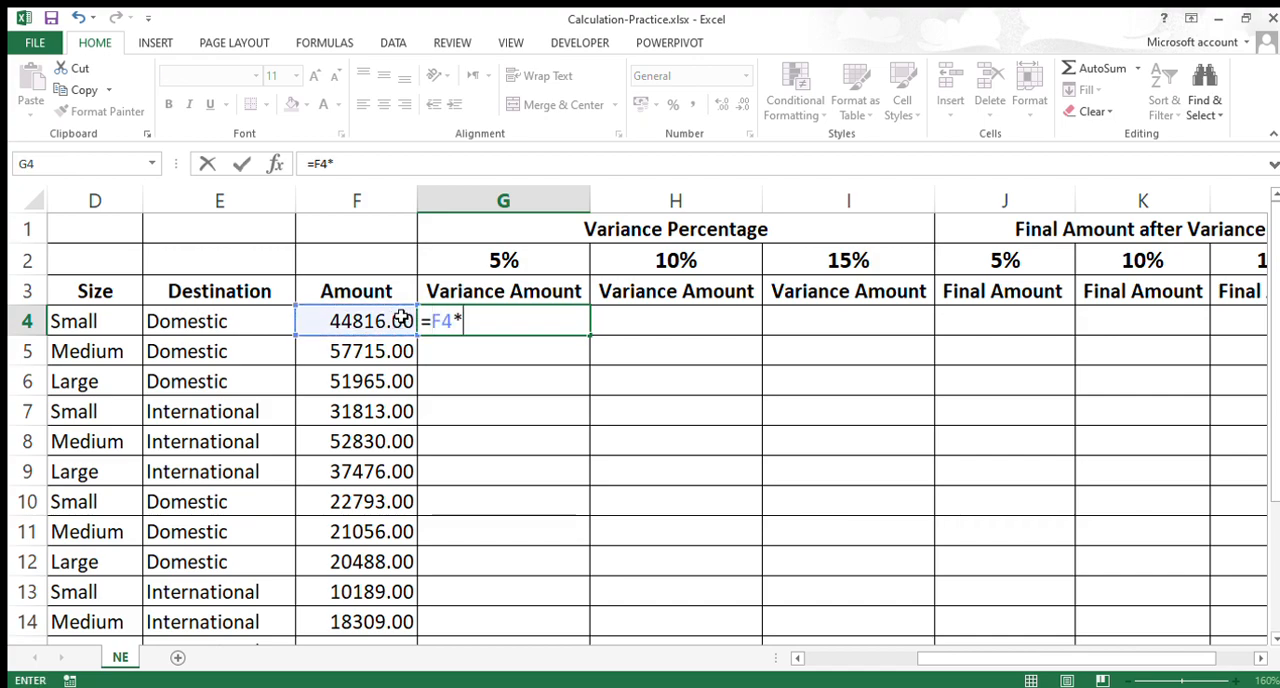
{"action": "left_click", "coordinate": [508, 259]}
{"action": "key", "text": "ctrl+Return"}
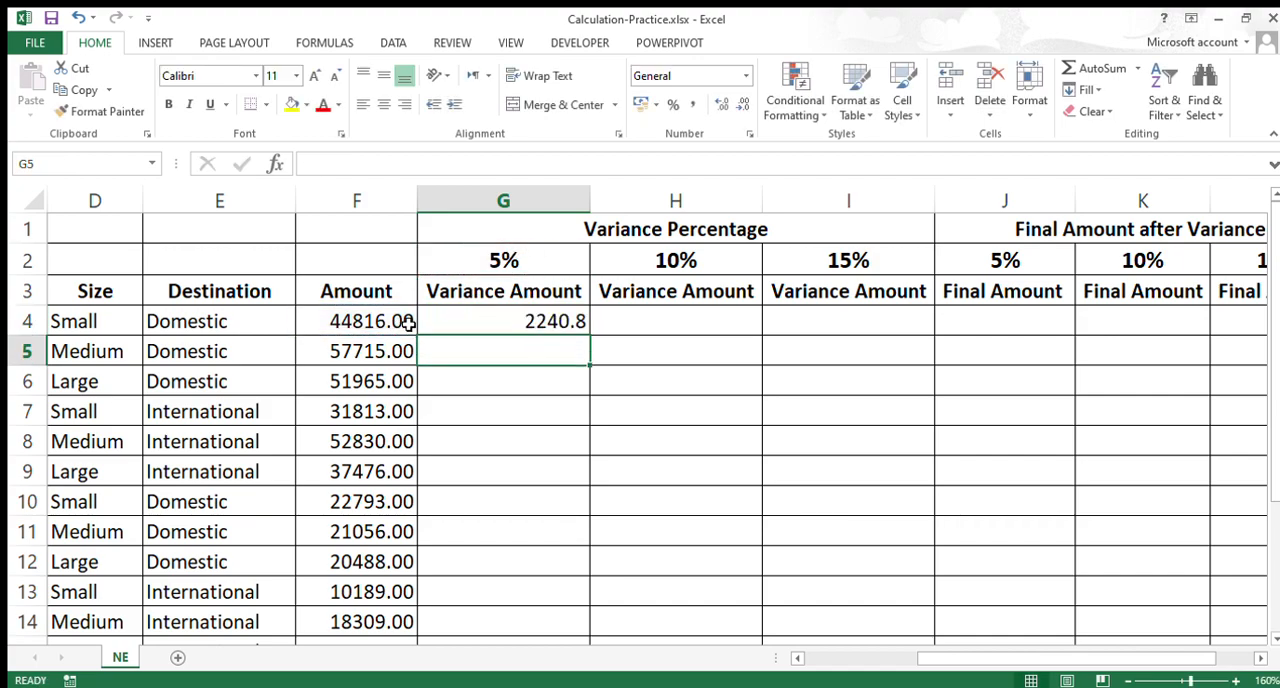
{"action": "left_click", "coordinate": [425, 322]}
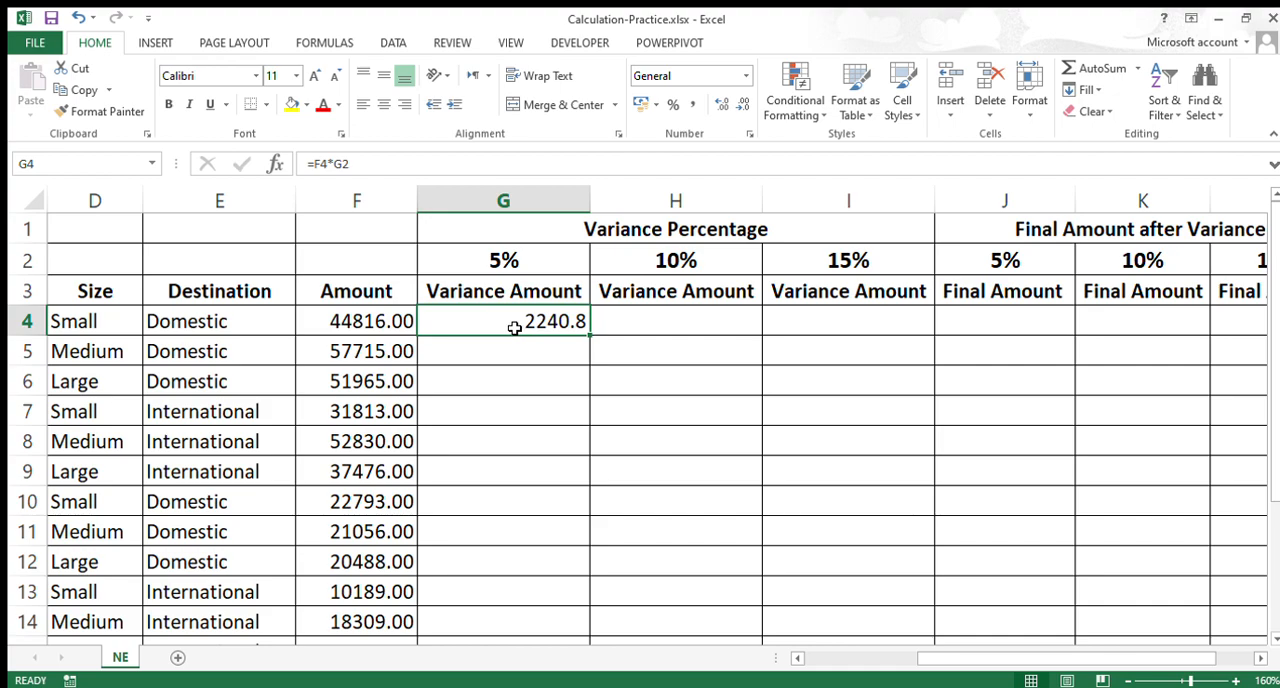
{"action": "double_click", "coordinate": [590, 338]}
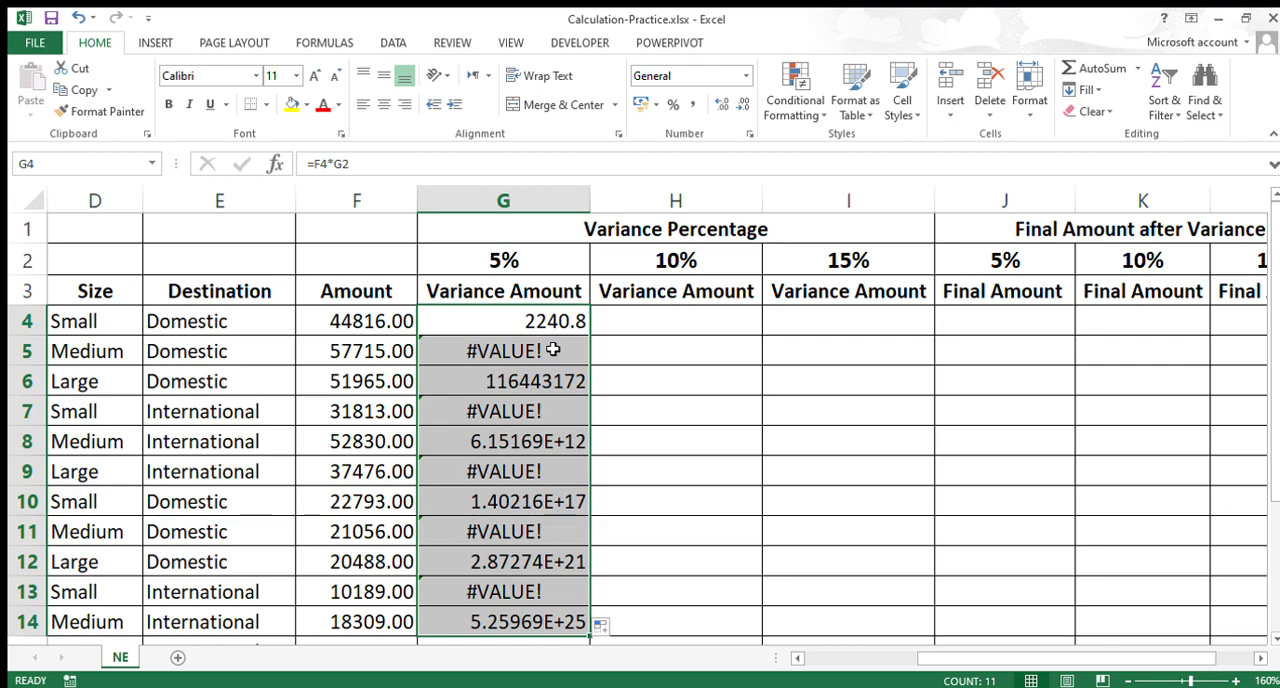
Step: Examine the copied formulas in G5, G6 and G8 and the percentage reference in the G4 formula
{"action": "left_click", "coordinate": [552, 349]}
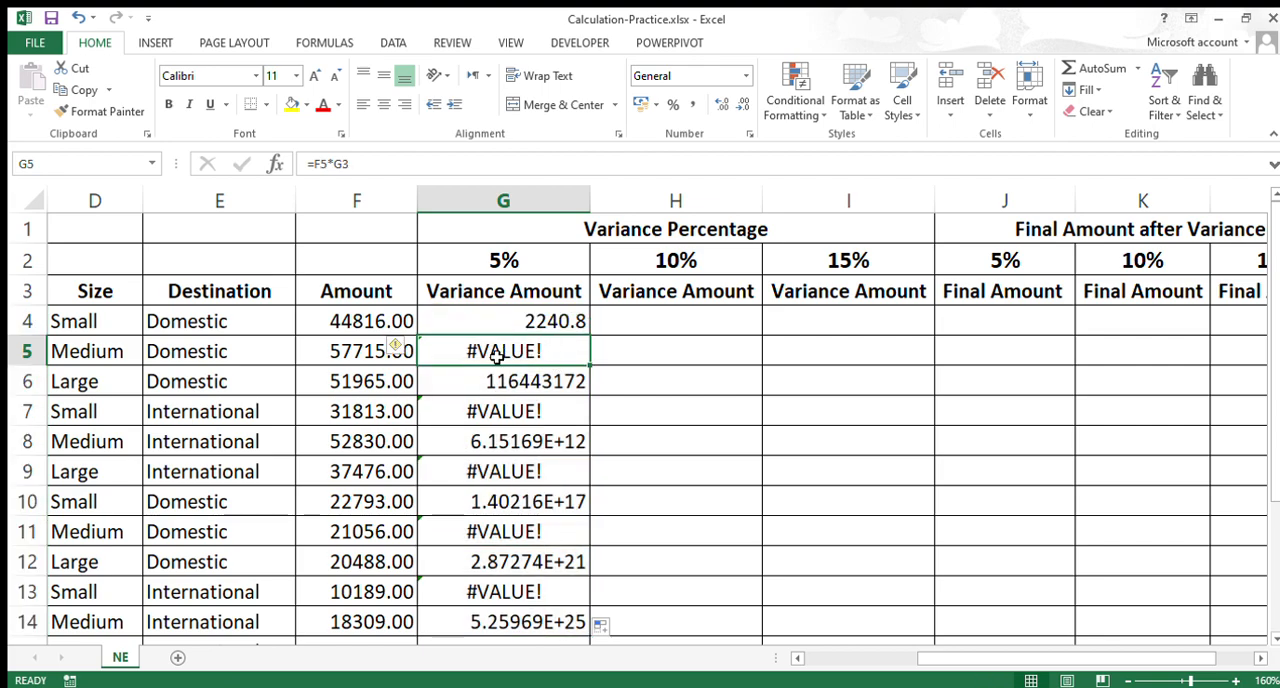
{"action": "left_click", "coordinate": [514, 380]}
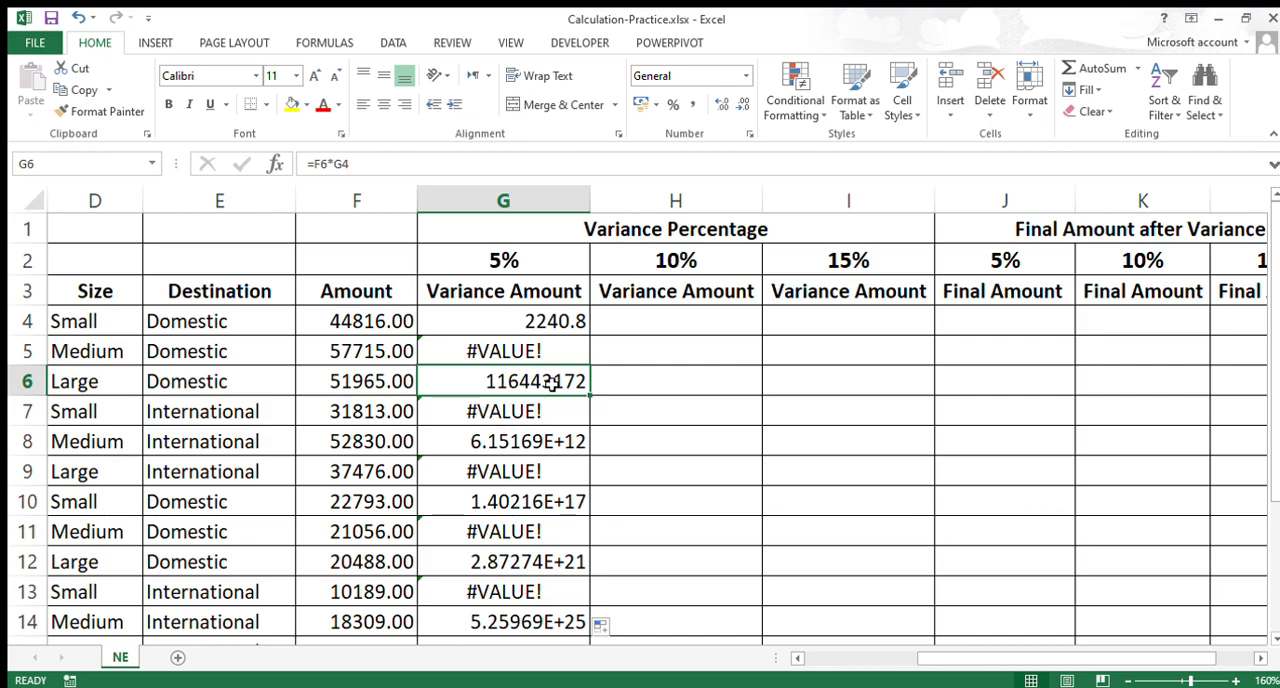
{"action": "left_click", "coordinate": [524, 446]}
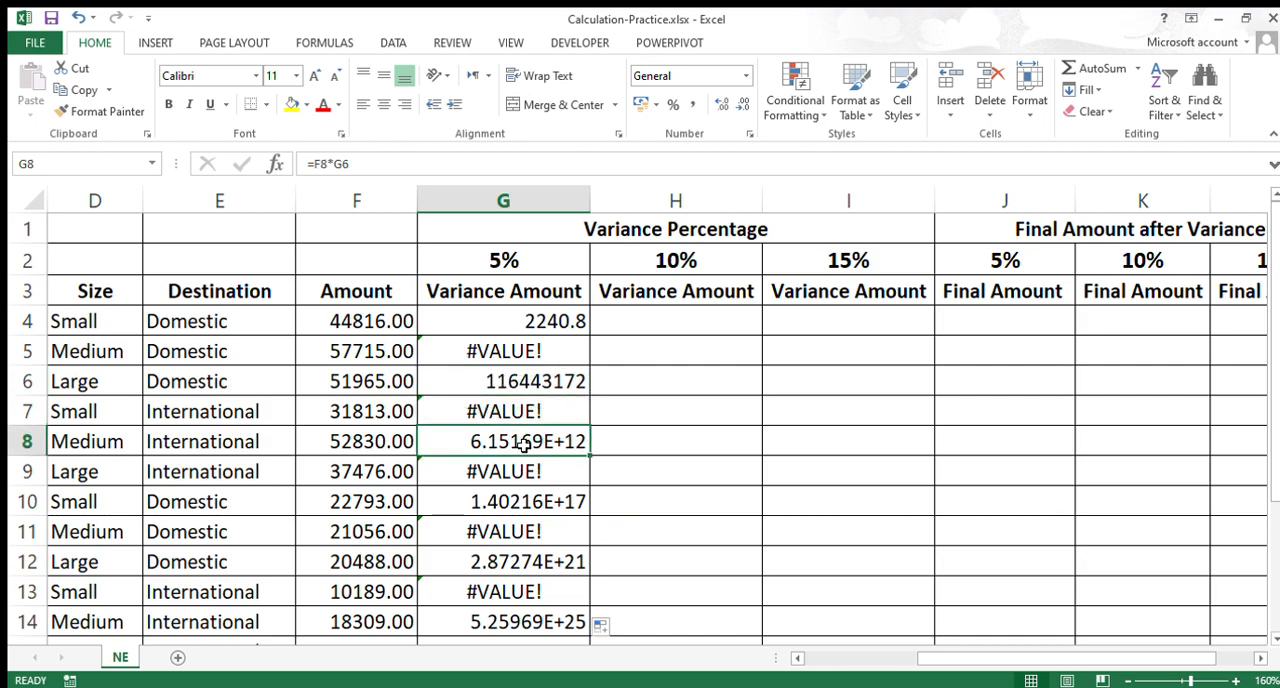
{"action": "left_click", "coordinate": [548, 390]}
{"action": "left_click", "coordinate": [555, 333]}
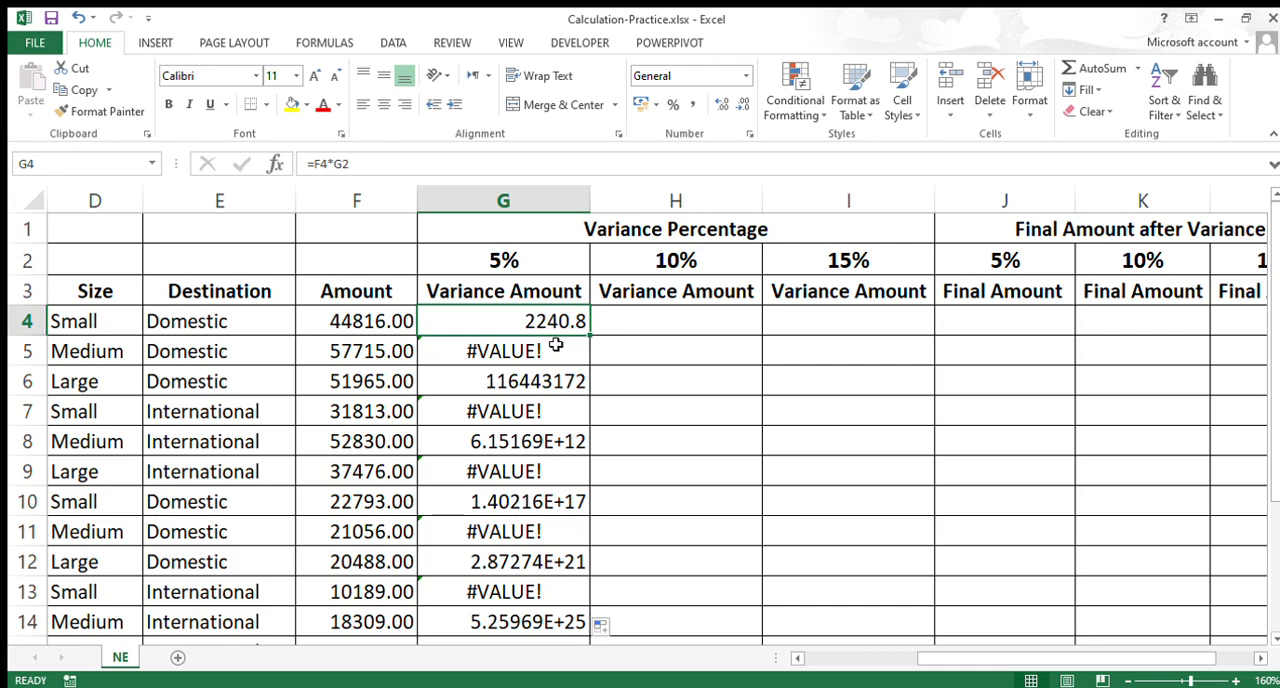
{"action": "double_click", "coordinate": [545, 320]}
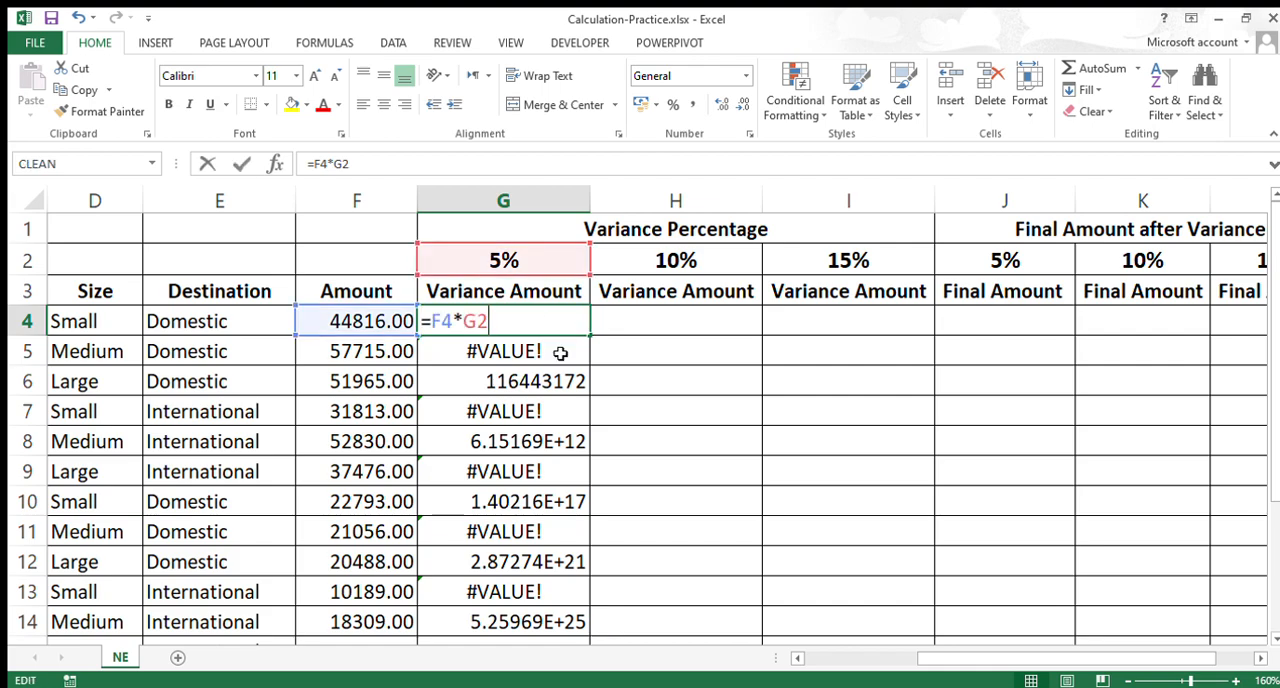
{"action": "double_click", "coordinate": [476, 321]}
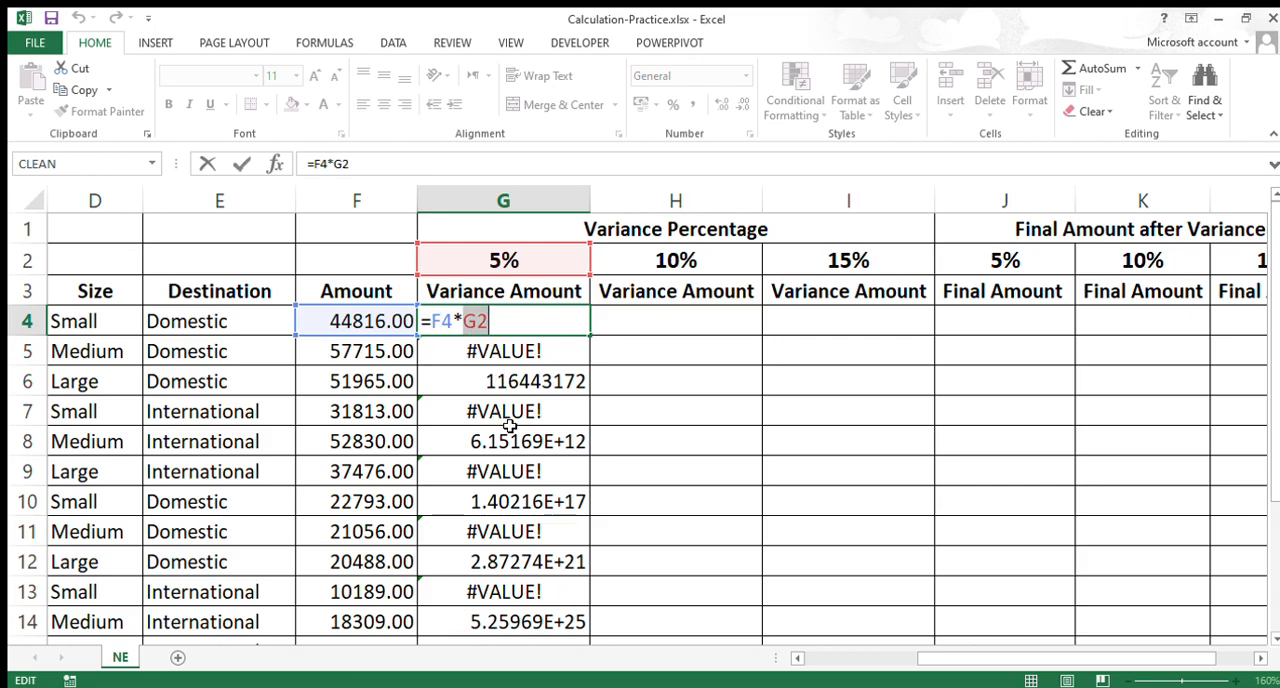
{"action": "key", "text": "Escape"}
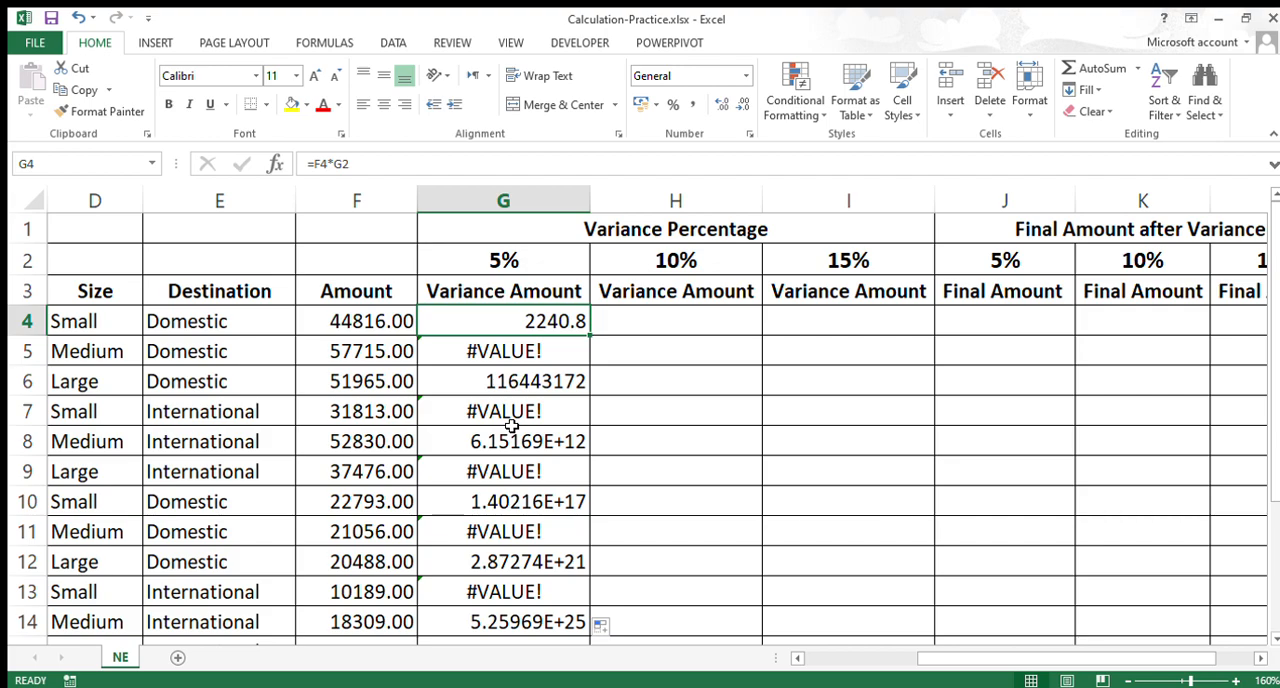
Step: Compare the cell references in the G5 formula with those in the G4 formula, leaving both as they are
{"action": "left_click", "coordinate": [525, 357]}
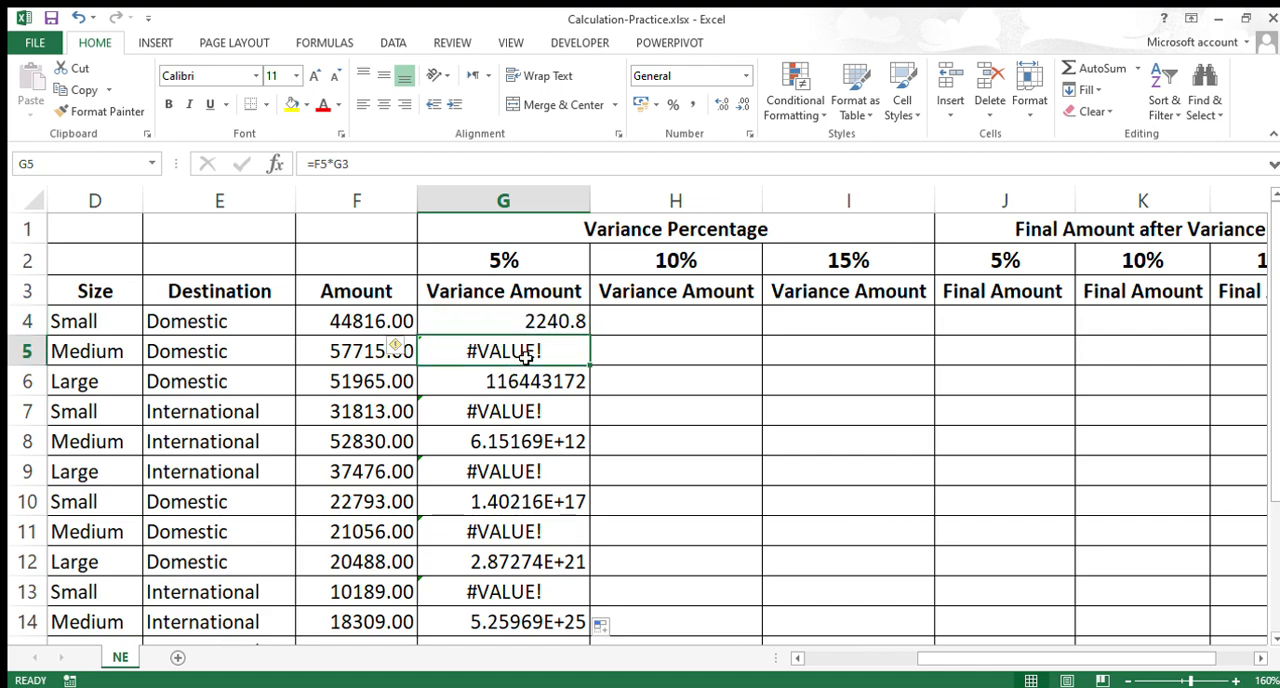
{"action": "double_click", "coordinate": [526, 320]}
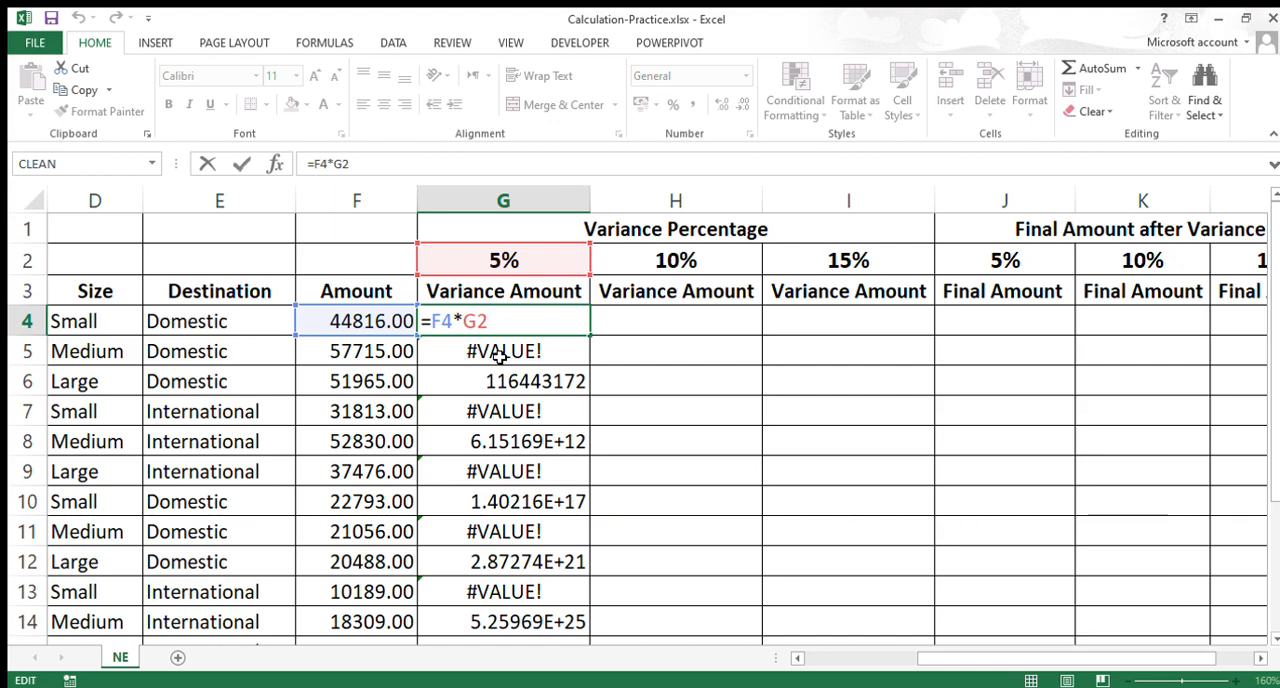
{"action": "key", "text": "Return"}
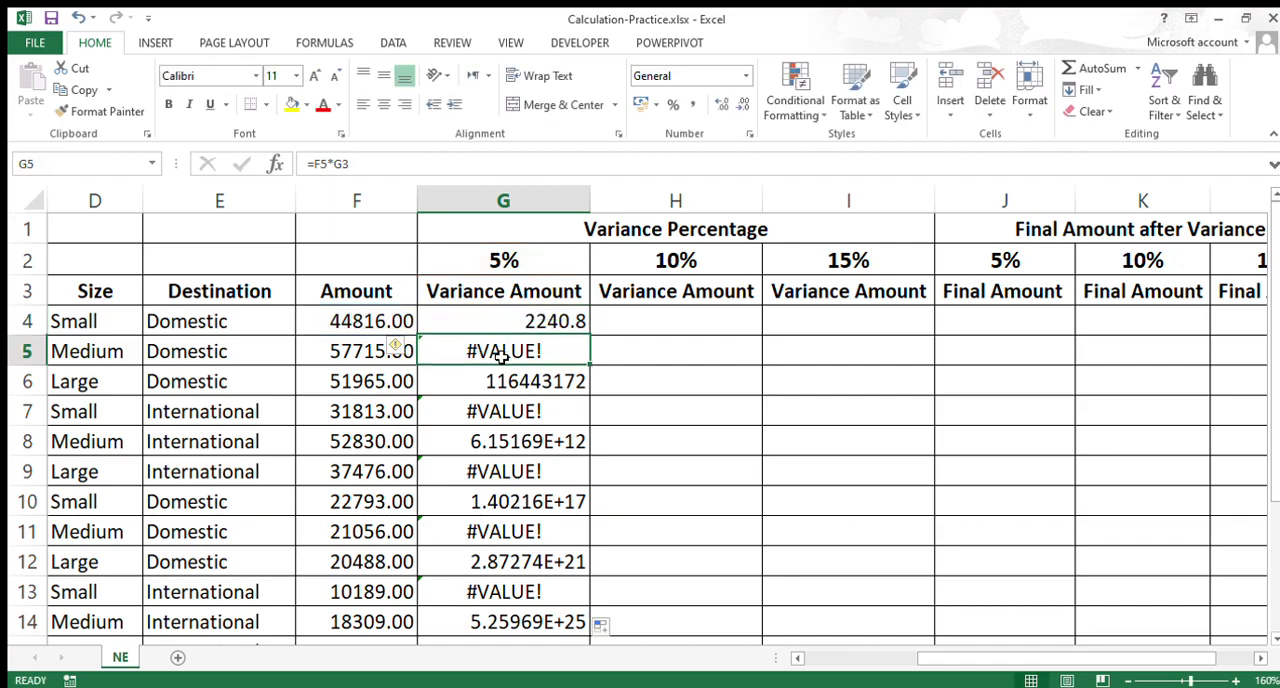
{"action": "double_click", "coordinate": [512, 352]}
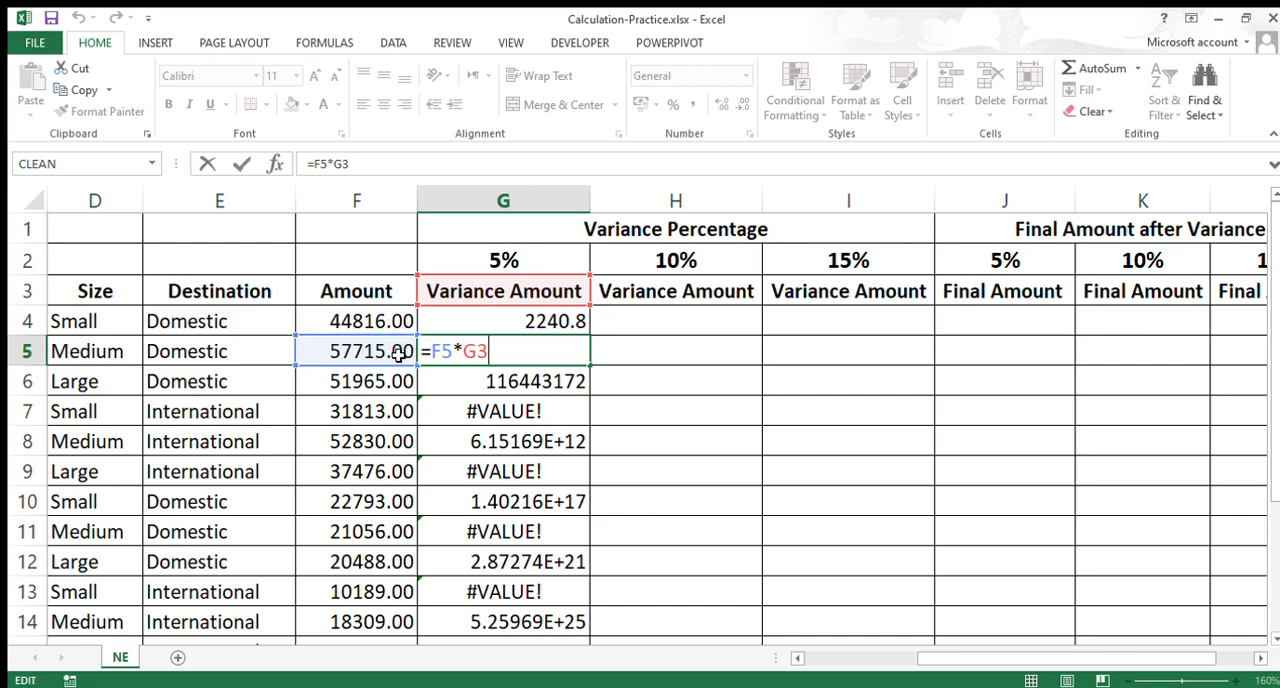
{"action": "left_click_drag", "start_coordinate": [432, 351], "coordinate": [455, 352]}
{"action": "key", "text": "Escape"}
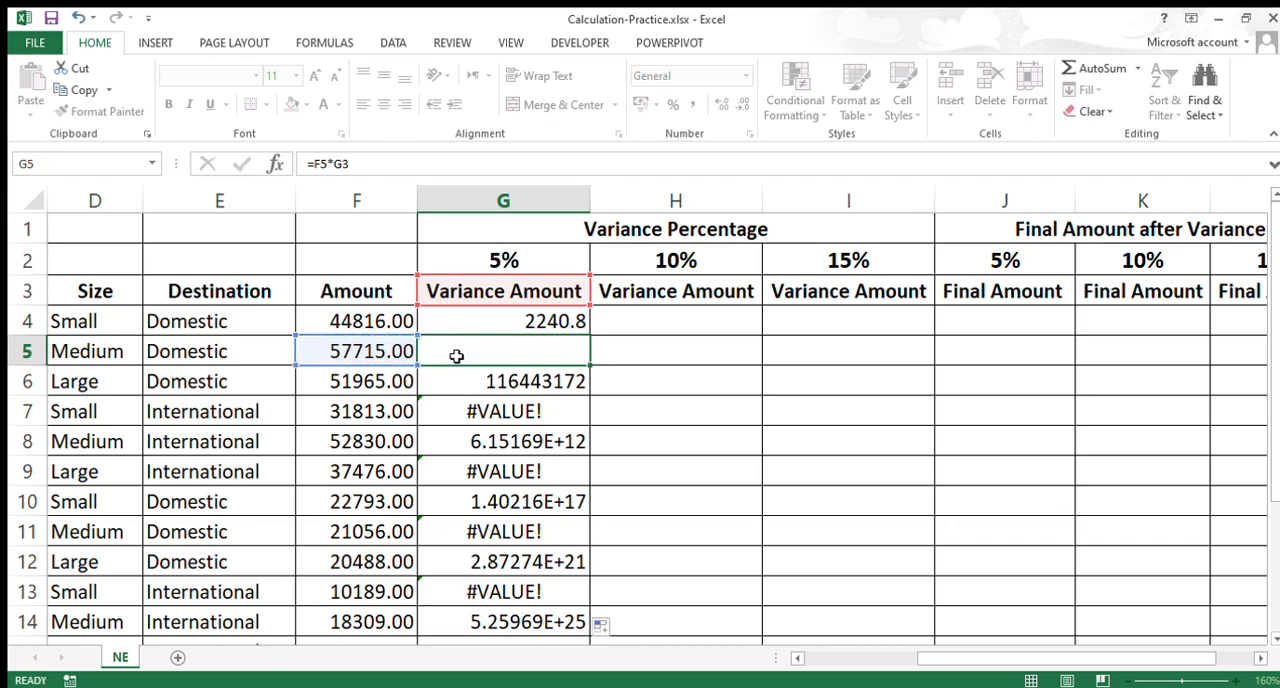
{"action": "double_click", "coordinate": [475, 352]}
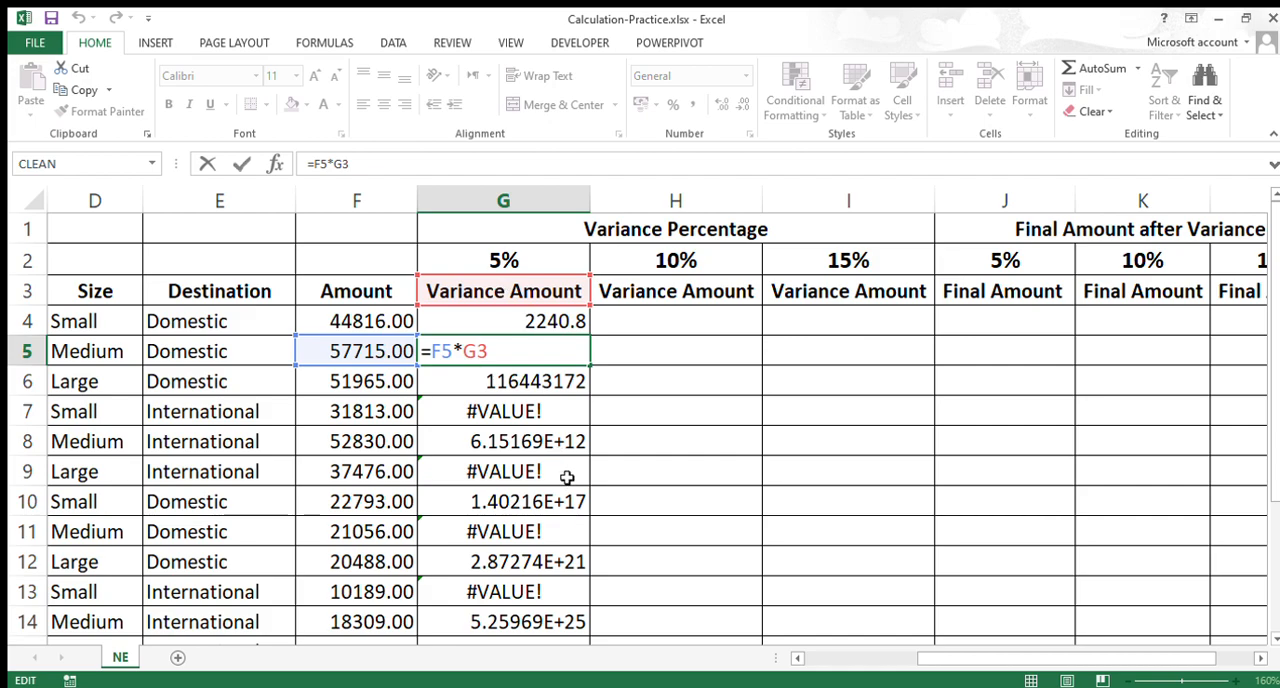
{"action": "key", "text": "Escape"}
Step: Clear the contents of G4:G14
{"action": "left_click", "coordinate": [549, 328]}
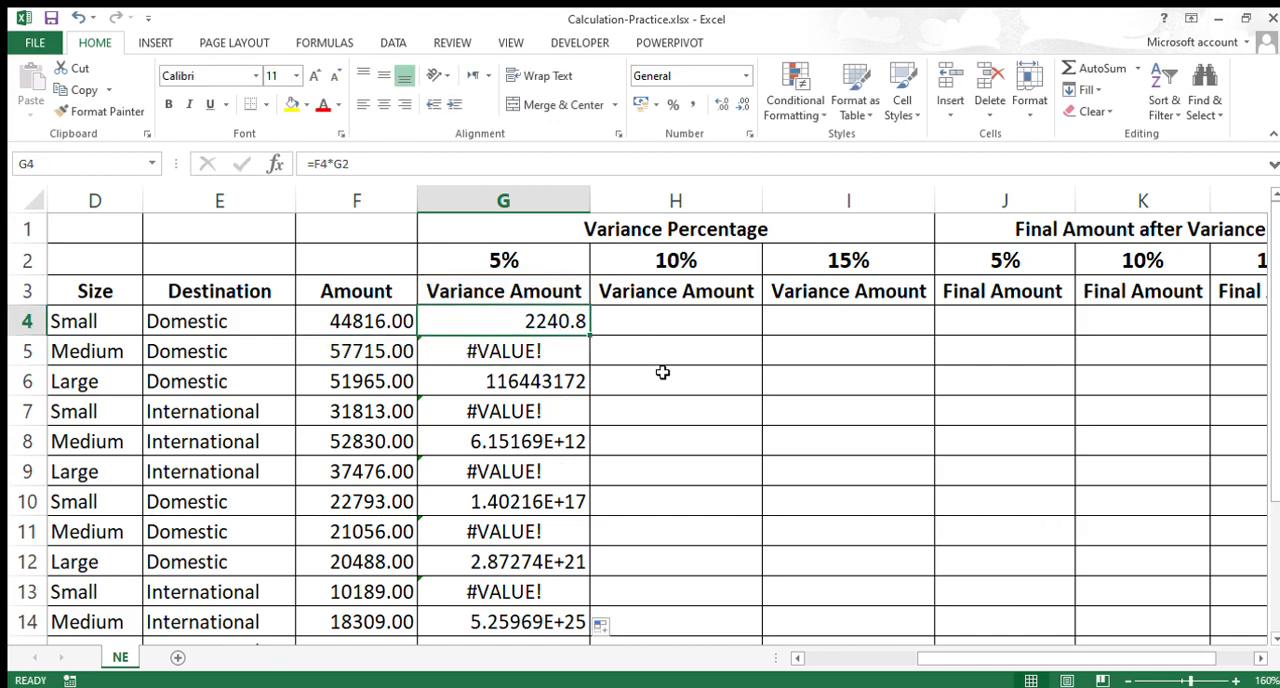
{"action": "left_click_drag", "start_coordinate": [549, 322], "coordinate": [560, 622]}
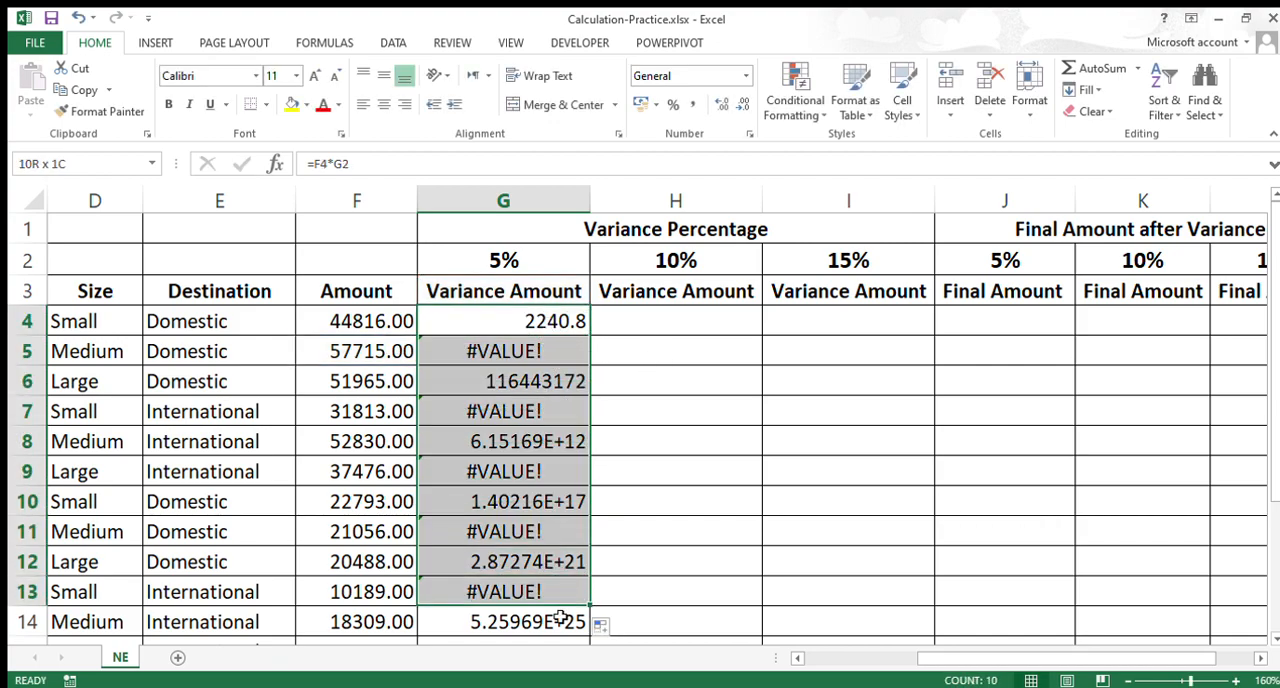
{"action": "key", "text": "Delete"}
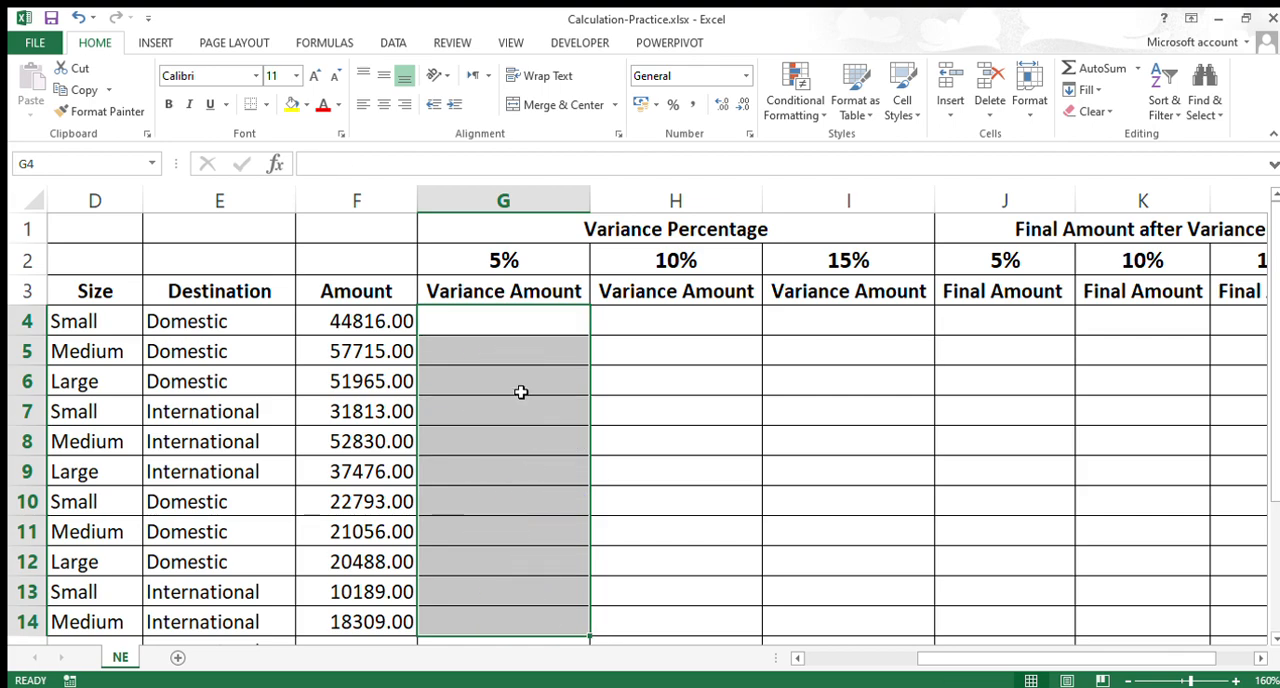
Step: Calculate the 5% variance amount in G4 with the formula =F4*G2
{"action": "left_click", "coordinate": [527, 322]}
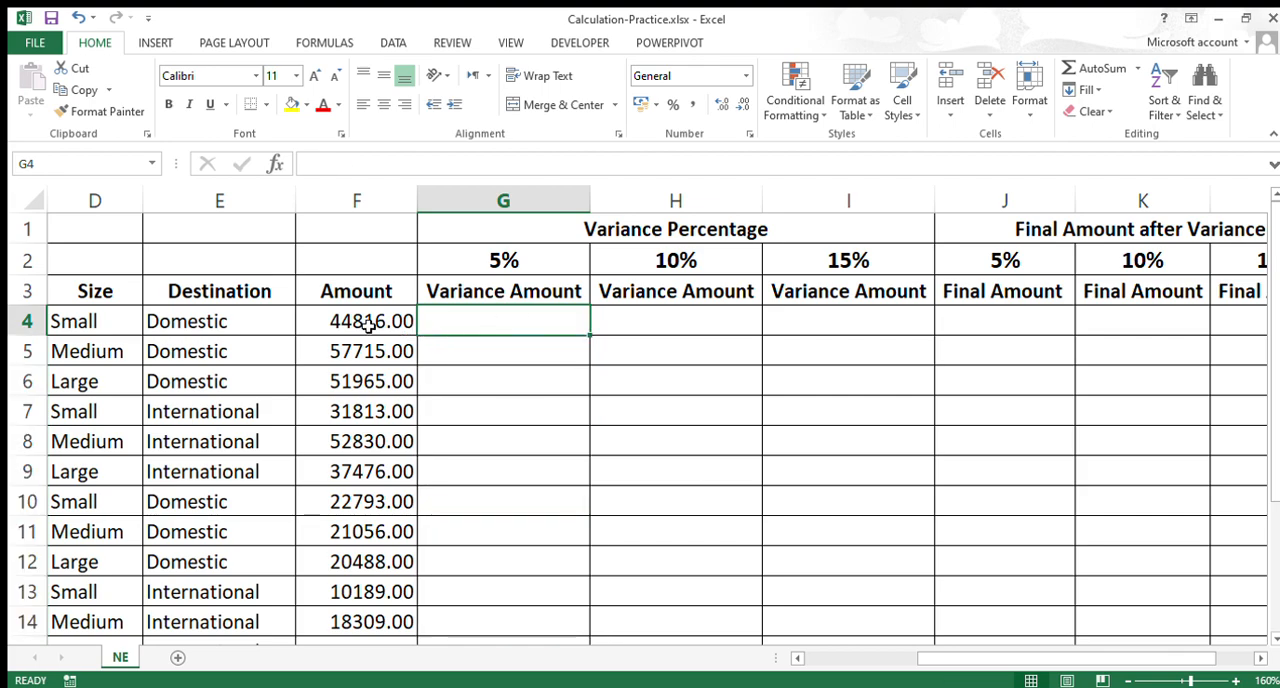
{"action": "type", "text": "="}
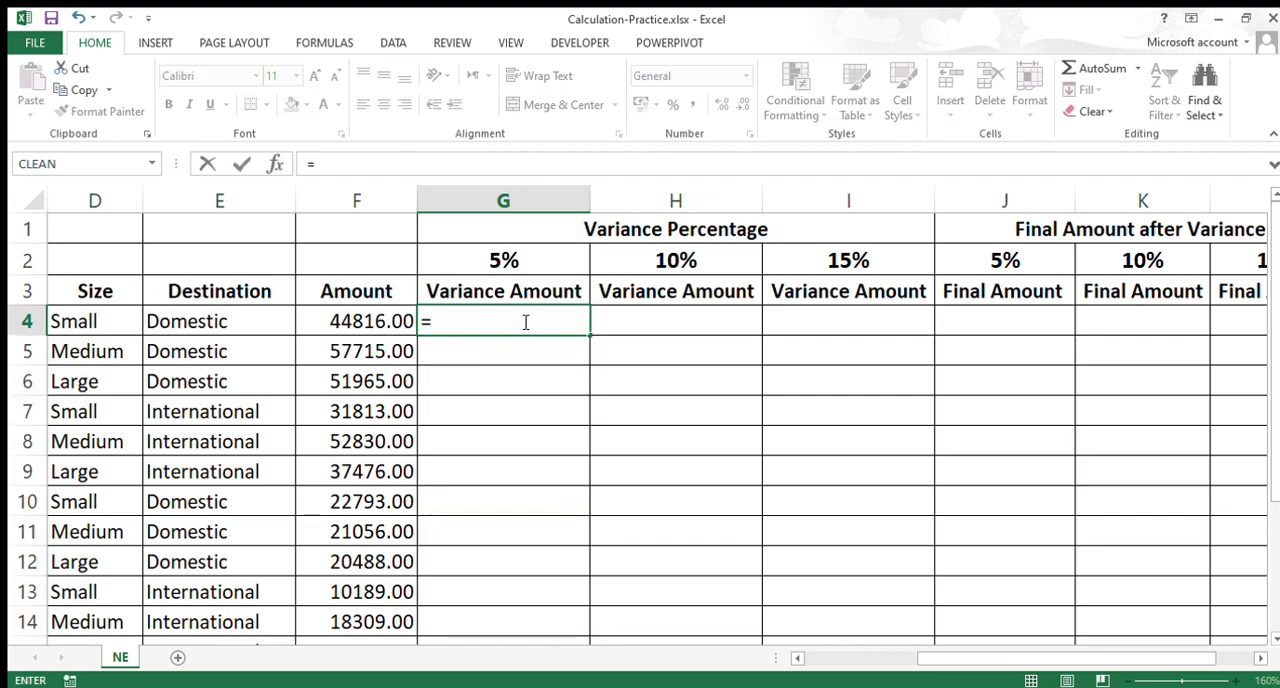
{"action": "left_click", "coordinate": [345, 322]}
{"action": "type", "text": "*"}
{"action": "left_click", "coordinate": [491, 262]}
{"action": "key", "text": "Return"}
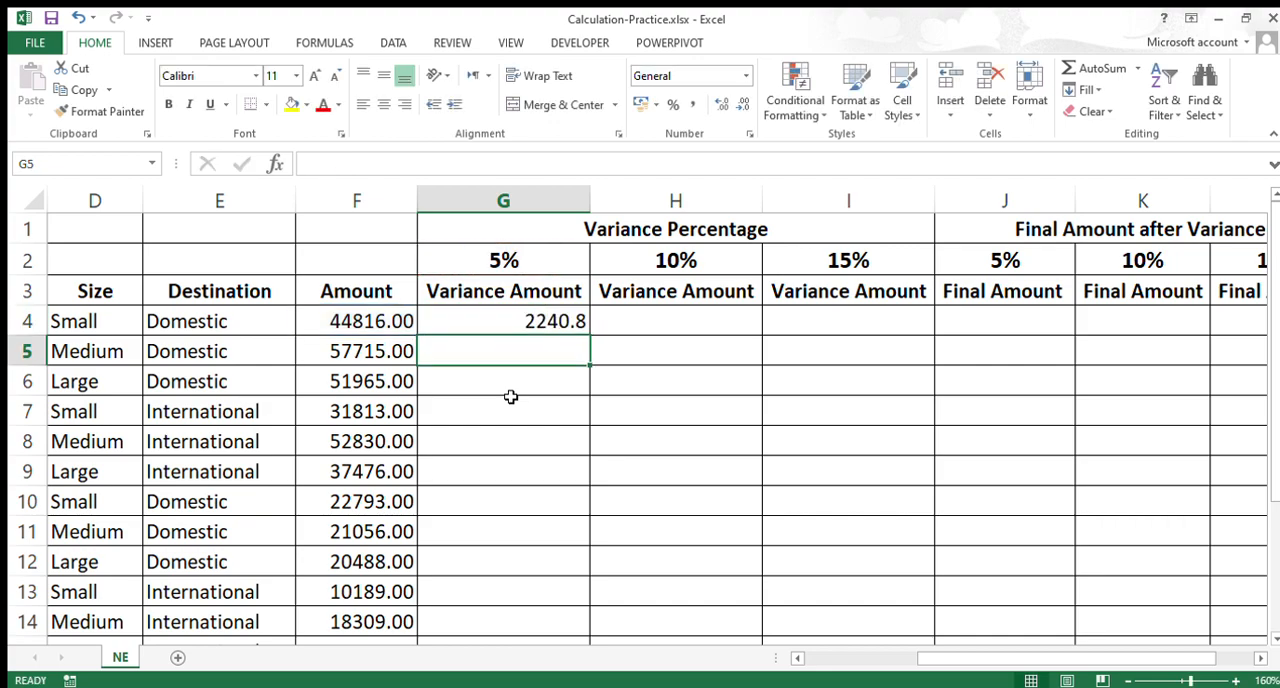
Step: Try adding dollar signs by hand before the column and row of the G2 reference in the G4 formula
{"action": "double_click", "coordinate": [558, 326]}
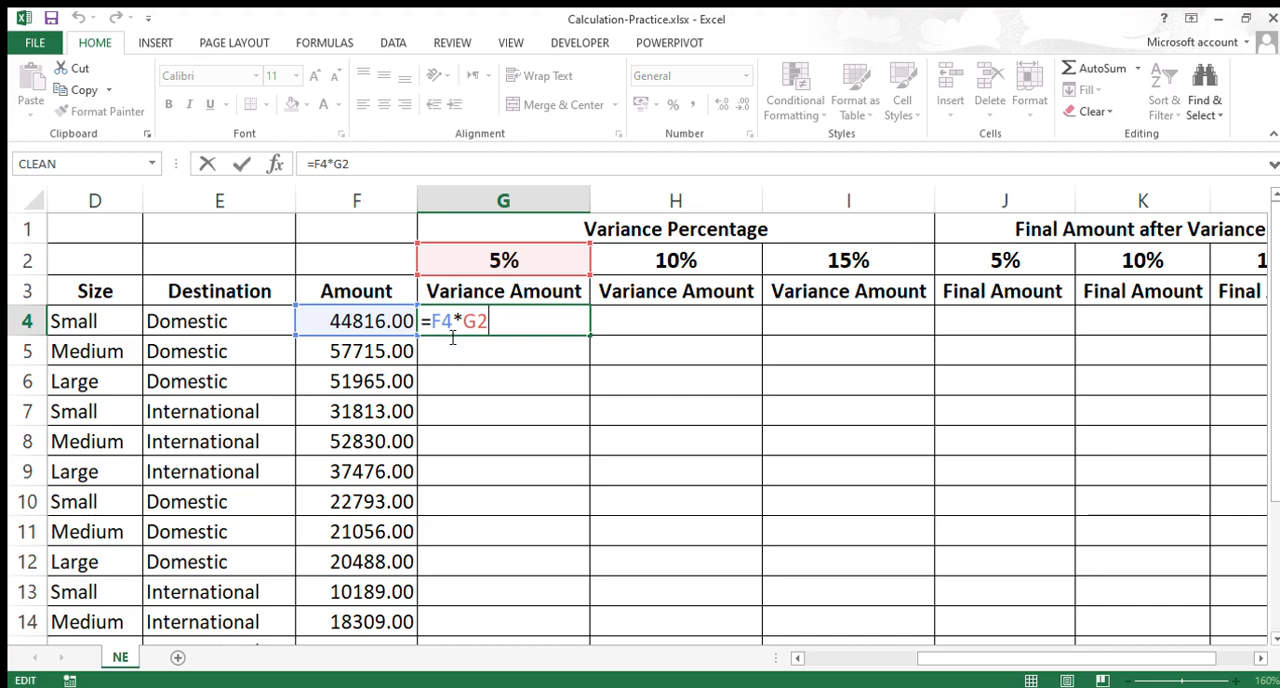
{"action": "left_click_drag", "start_coordinate": [455, 330], "coordinate": [490, 333]}
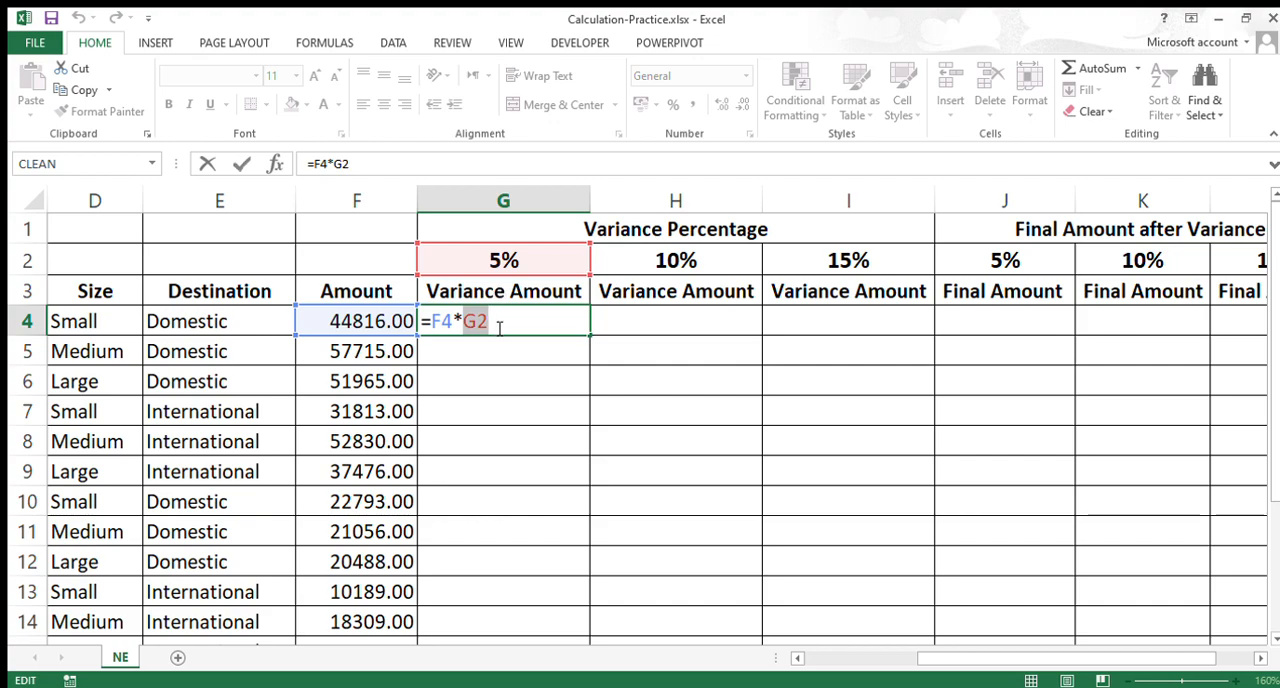
{"action": "left_click", "coordinate": [479, 328]}
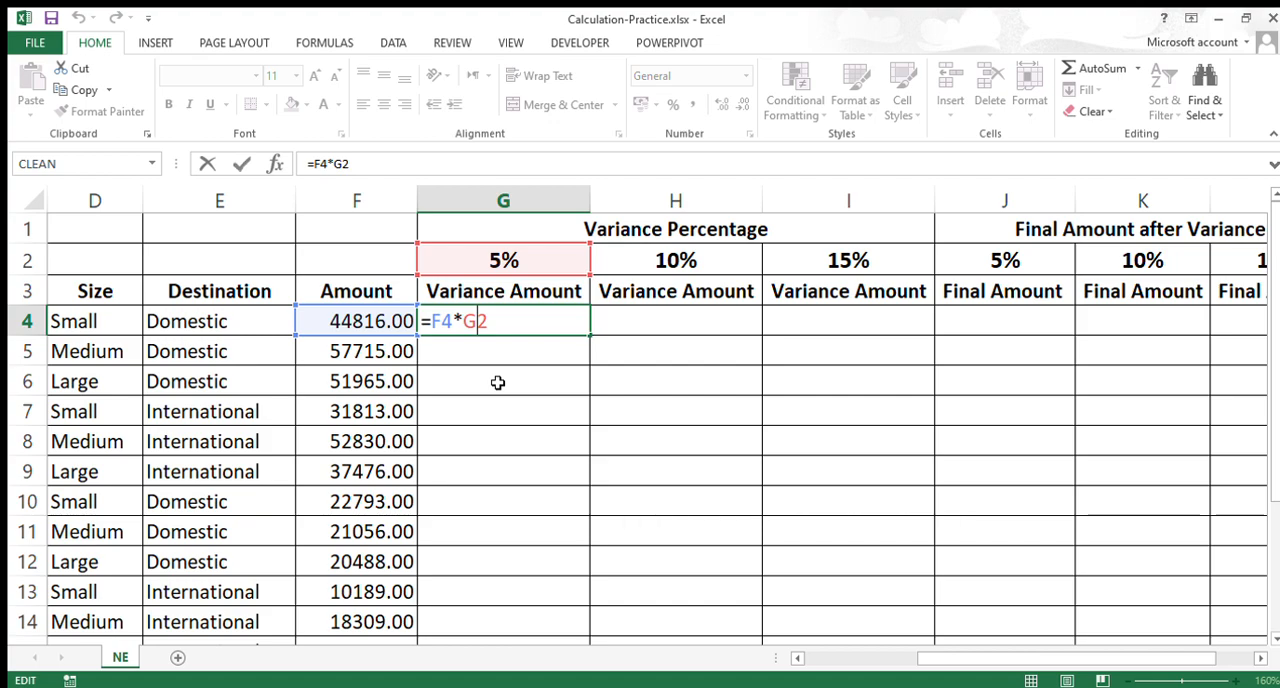
{"action": "double_click", "coordinate": [484, 322]}
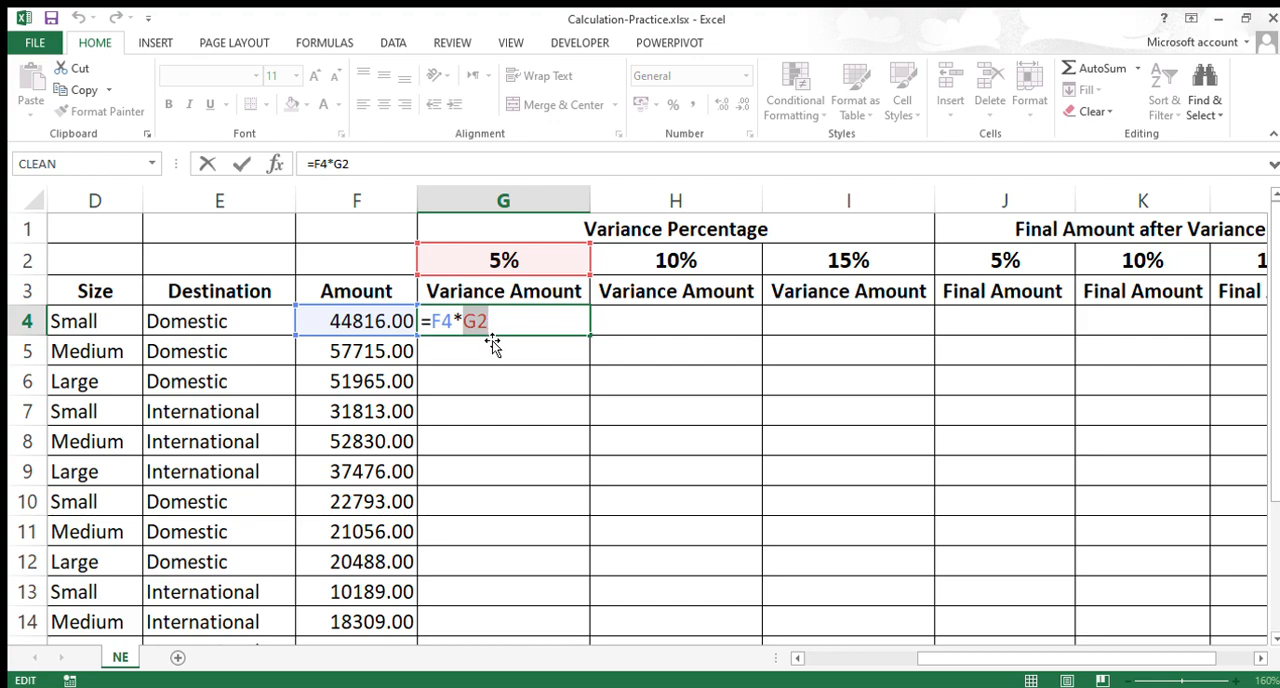
{"action": "key", "text": "Left"}
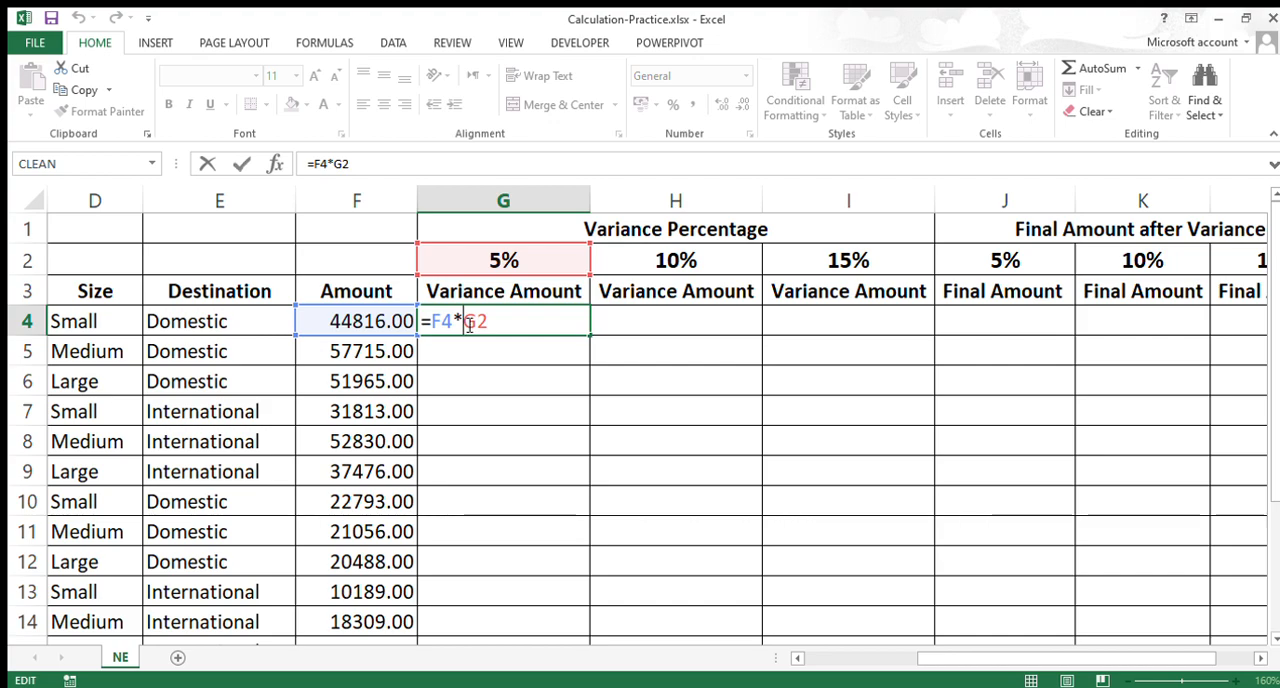
{"action": "type", "text": "$G$"}
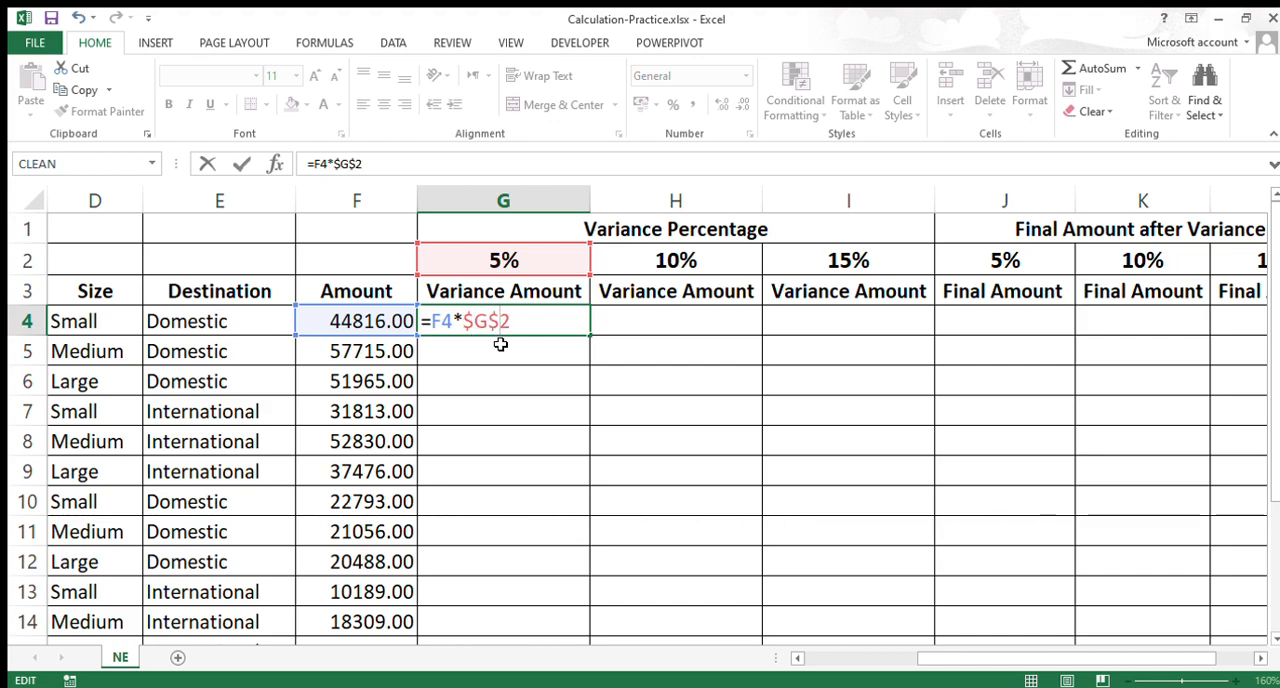
{"action": "key", "text": "BackSpace"}
{"action": "key", "text": "BackSpace"}
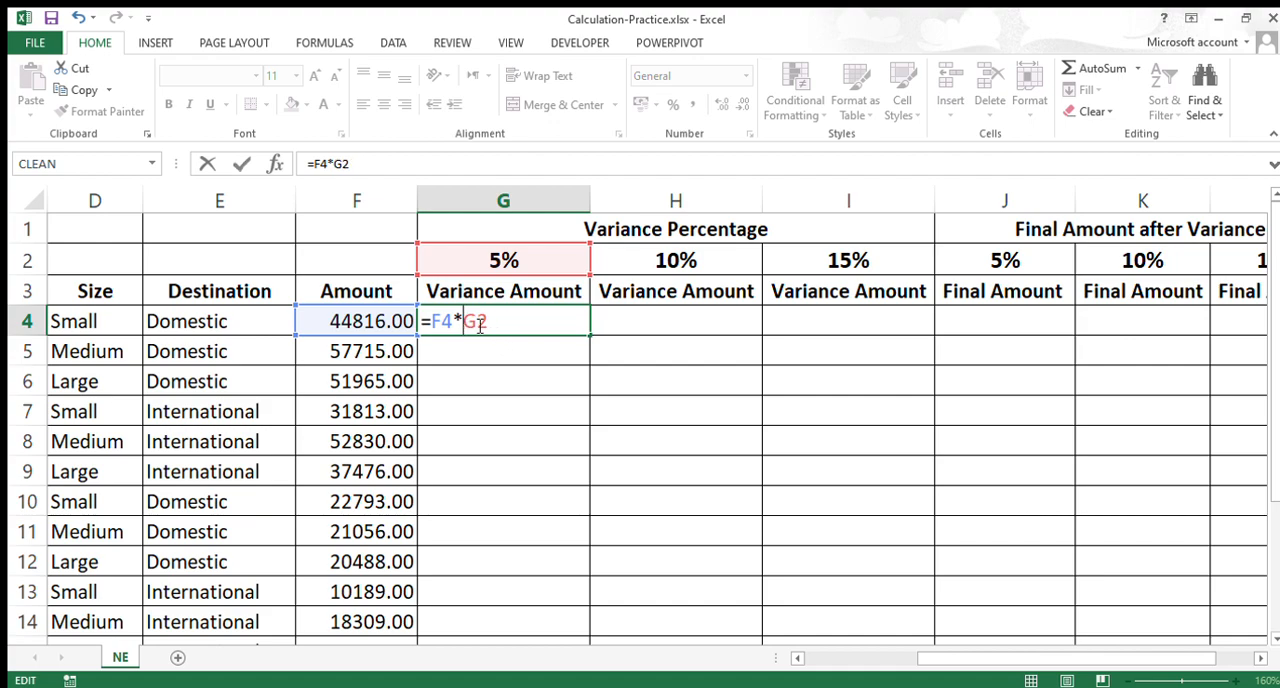
Step: Make the percentage reference in G4 absolute so that the formula reads =F4*$G$2
{"action": "key", "text": "F4"}
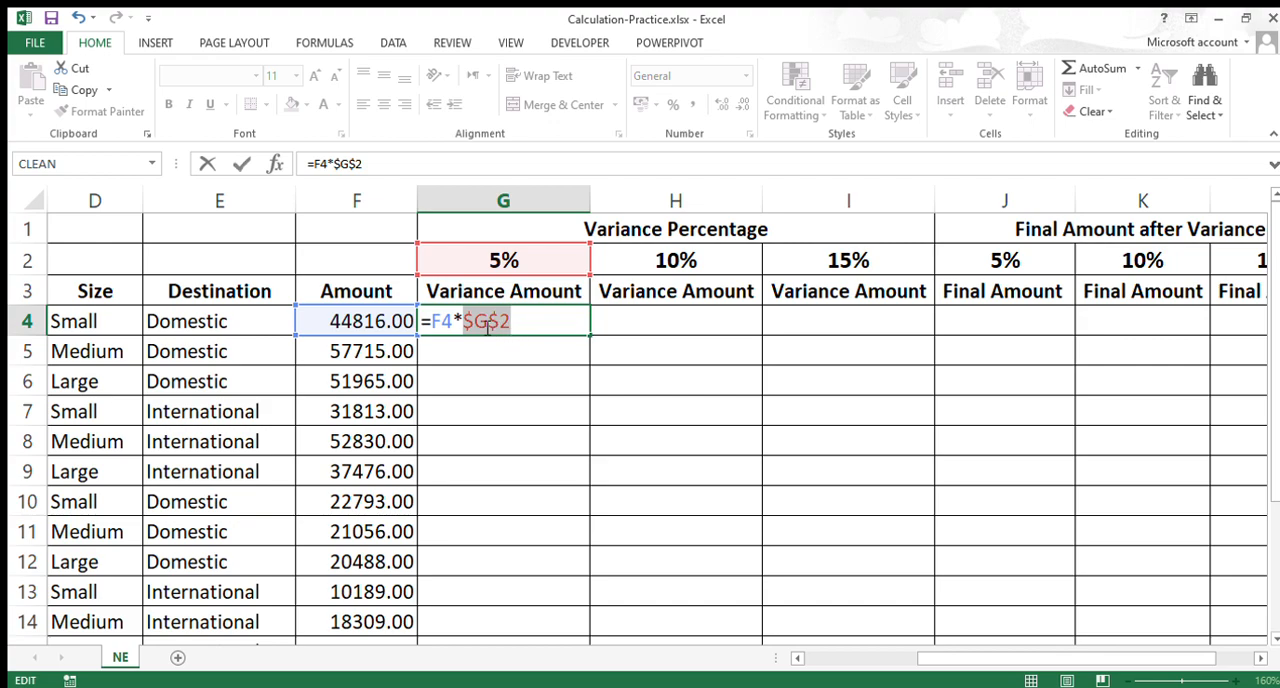
{"action": "left_click_drag", "start_coordinate": [465, 321], "coordinate": [489, 321]}
{"action": "left_click", "coordinate": [496, 327]}
{"action": "left_click_drag", "start_coordinate": [466, 321], "coordinate": [489, 322]}
{"action": "left_click_drag", "start_coordinate": [466, 322], "coordinate": [502, 327]}
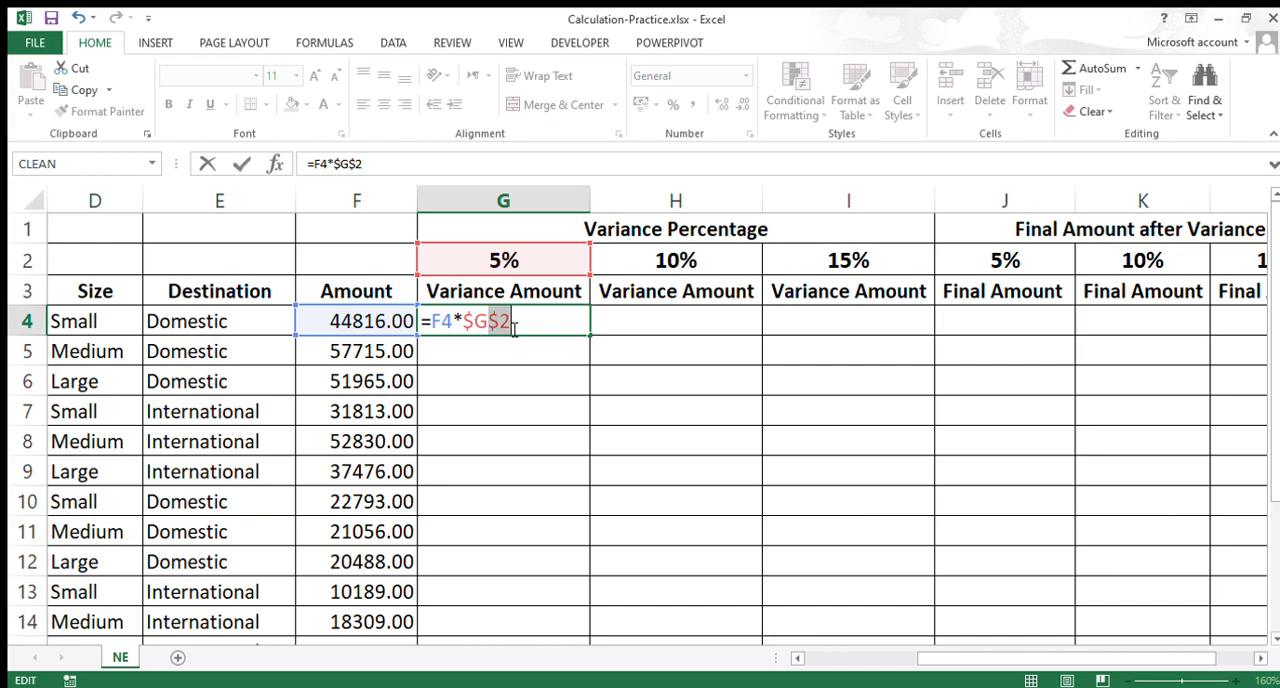
{"action": "key", "text": "Return"}
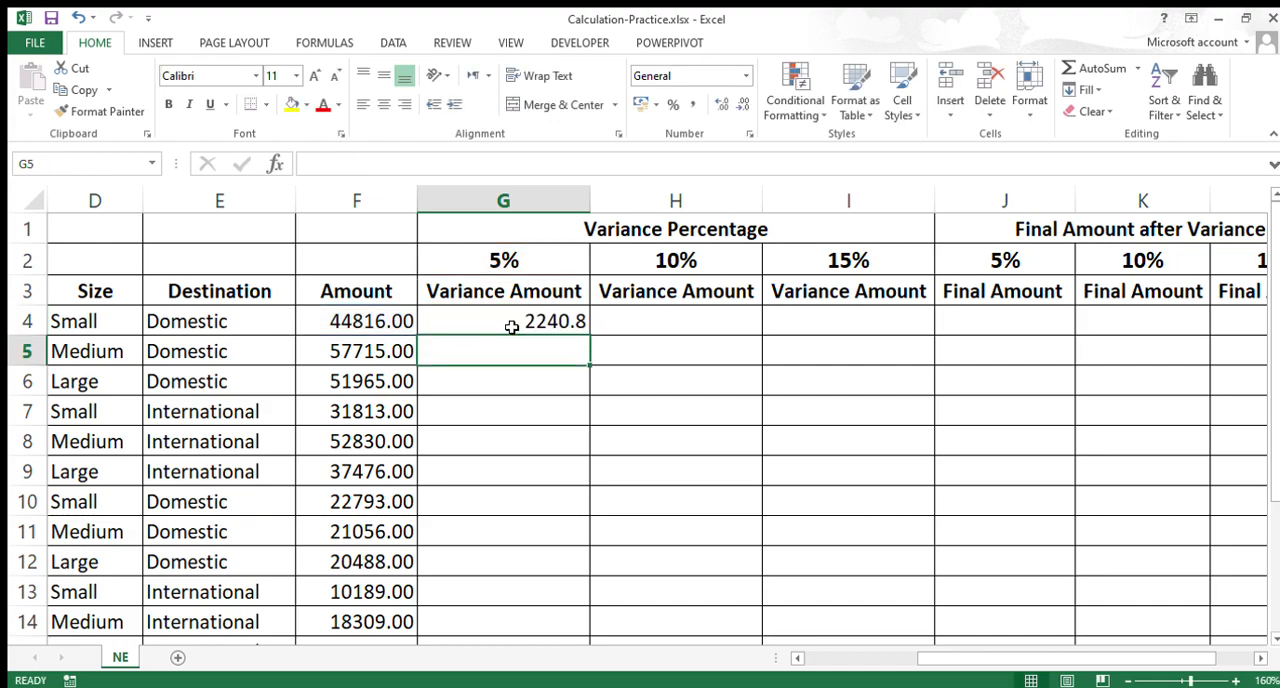
Step: Fill the G4 variance formula down through G15
{"action": "left_click", "coordinate": [508, 326]}
{"action": "scroll", "coordinate": [530, 372], "scroll_direction": "down", "scroll_amount": 1}
{"action": "scroll", "coordinate": [540, 356], "scroll_direction": "down", "scroll_amount": 1}
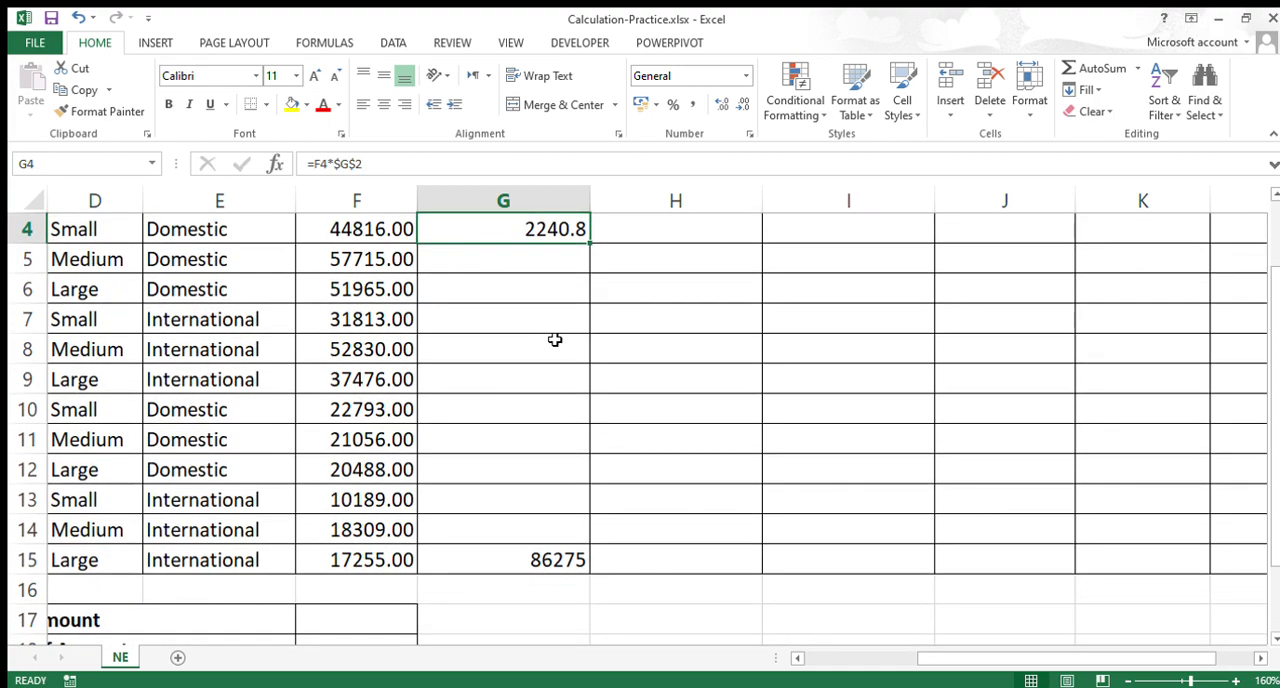
{"action": "scroll", "coordinate": [566, 306], "scroll_direction": "up", "scroll_amount": 1}
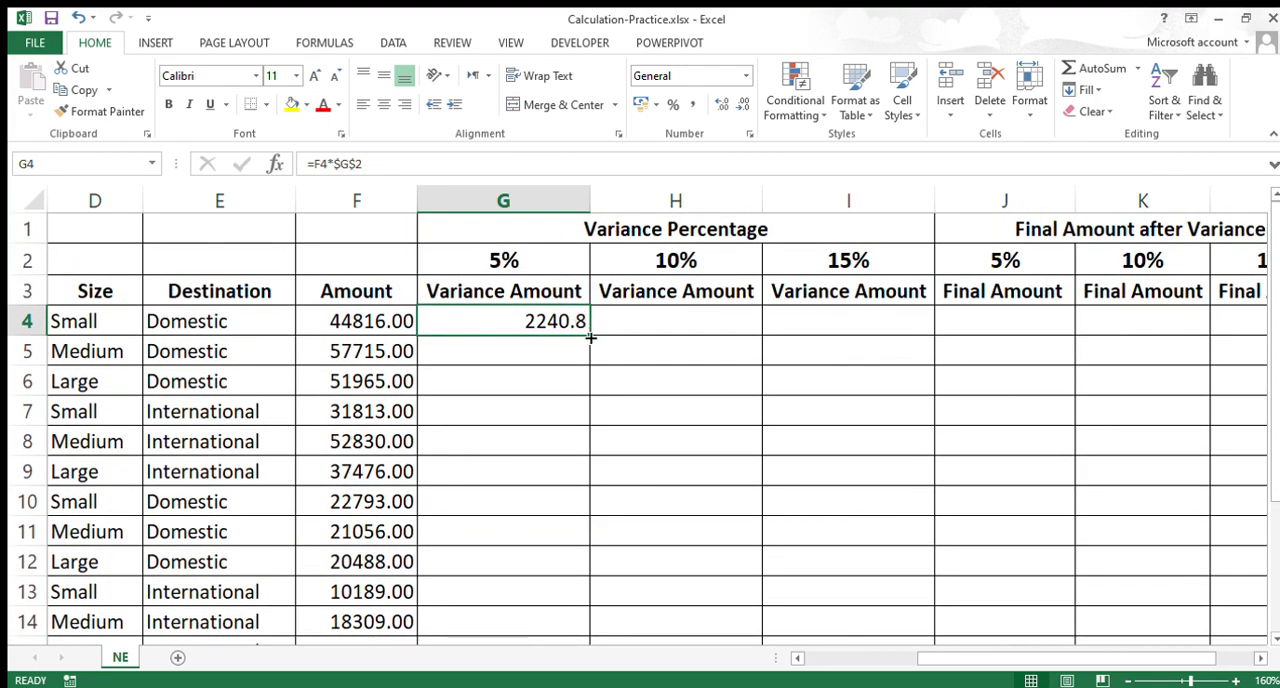
{"action": "left_click_drag", "start_coordinate": [588, 337], "coordinate": [590, 598]}
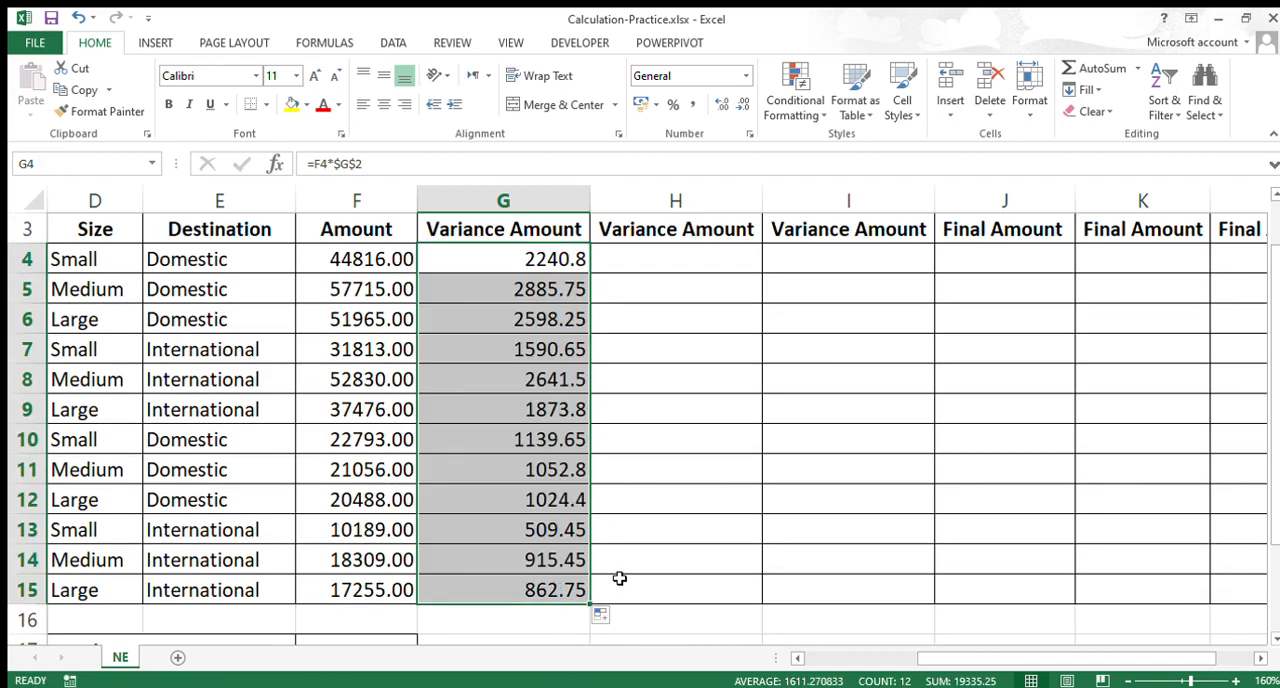
Step: Compare the relative amount reference and the absolute percentage reference in the G4 and G5 formulas
{"action": "scroll", "coordinate": [617, 567], "scroll_direction": "up", "scroll_amount": 1}
{"action": "left_click", "coordinate": [549, 330]}
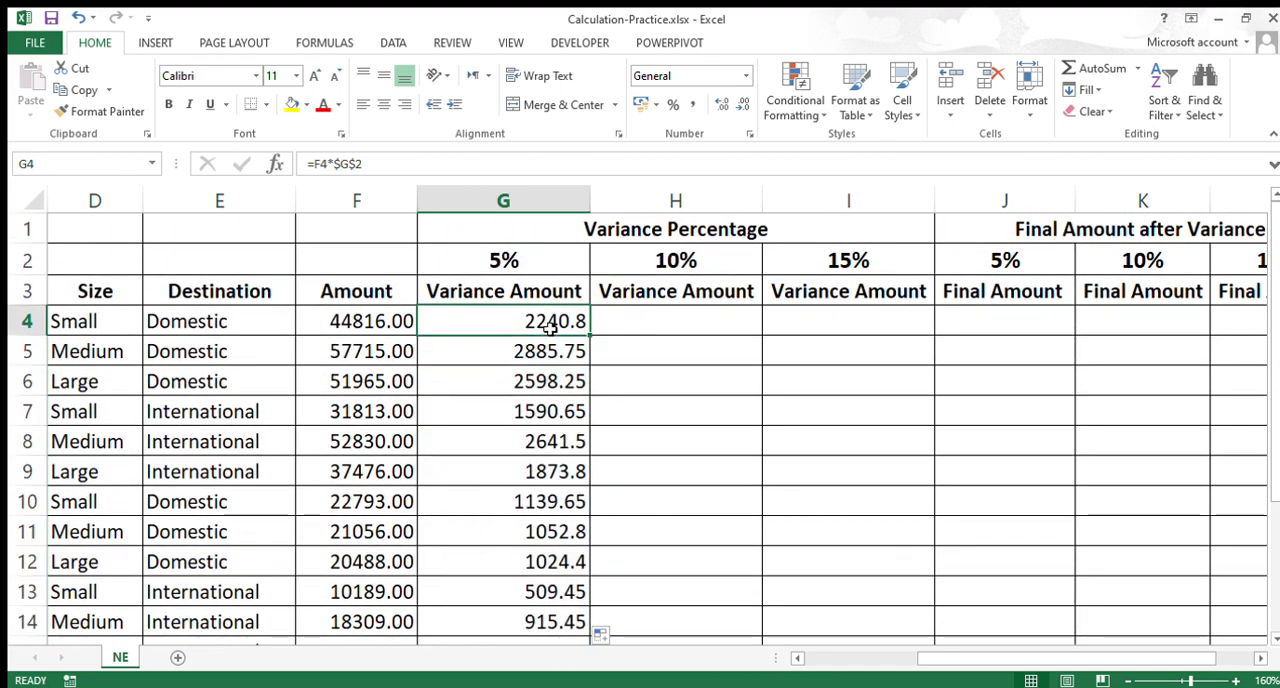
{"action": "double_click", "coordinate": [549, 330]}
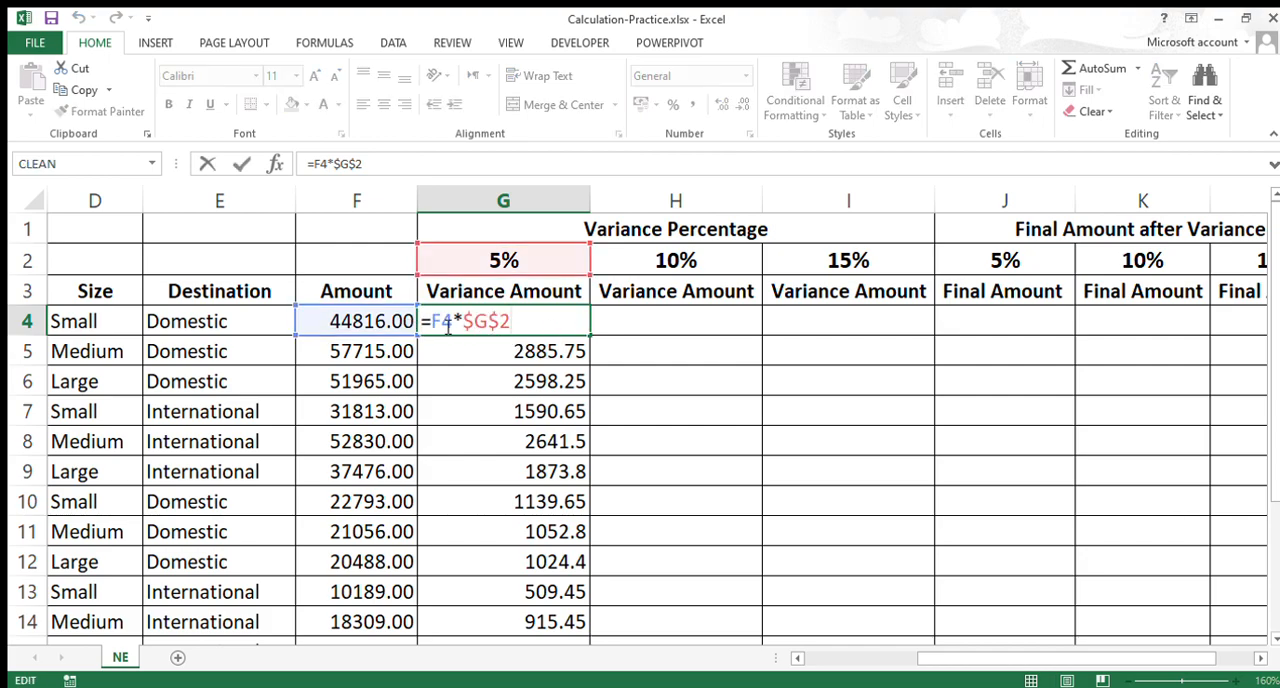
{"action": "key", "text": "Escape"}
{"action": "left_click", "coordinate": [511, 352]}
{"action": "double_click", "coordinate": [511, 352]}
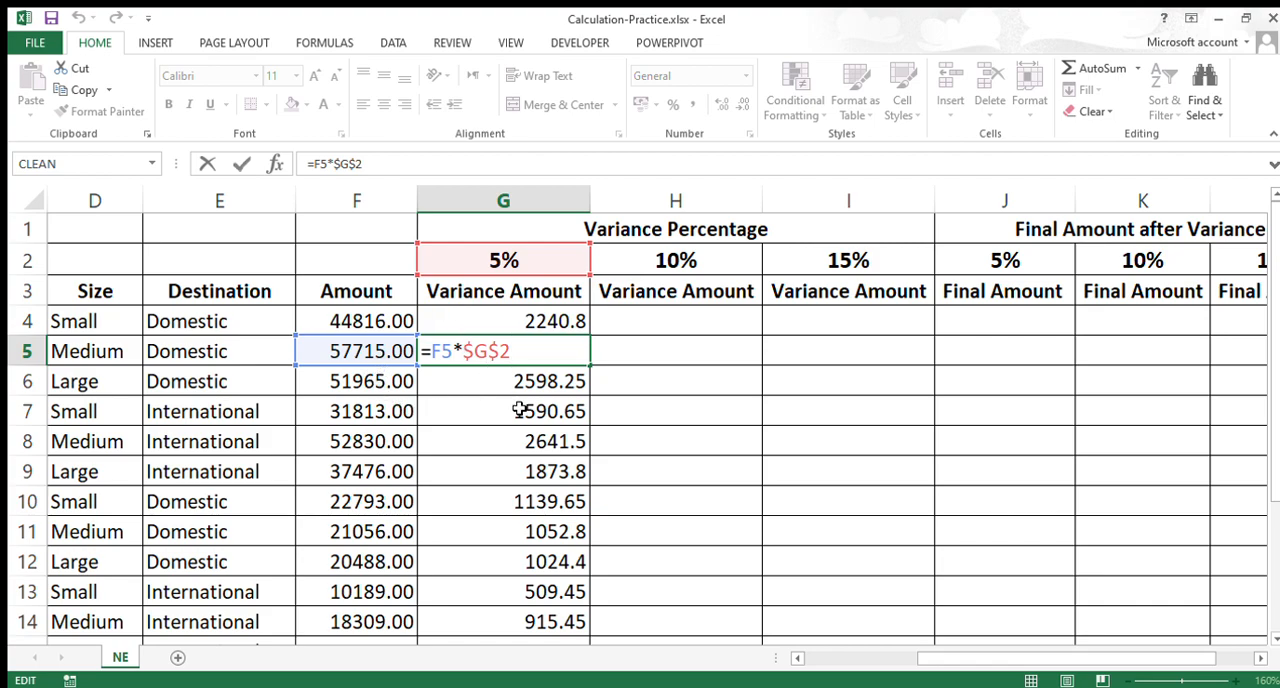
Step: Examine the relative F4 reference and the absolute $G$2 reference in the G4 variance formula
{"action": "key", "text": "Escape"}
{"action": "left_click", "coordinate": [533, 326]}
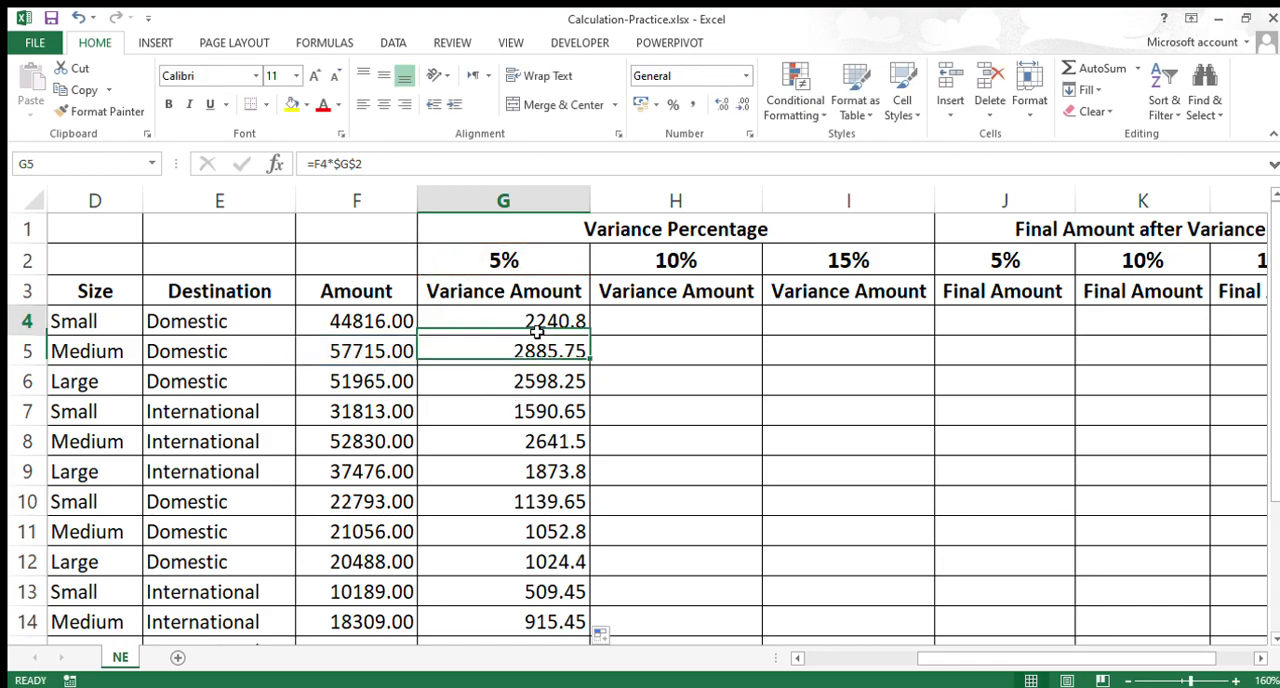
{"action": "double_click", "coordinate": [537, 328]}
{"action": "left_click_drag", "start_coordinate": [464, 325], "coordinate": [512, 326]}
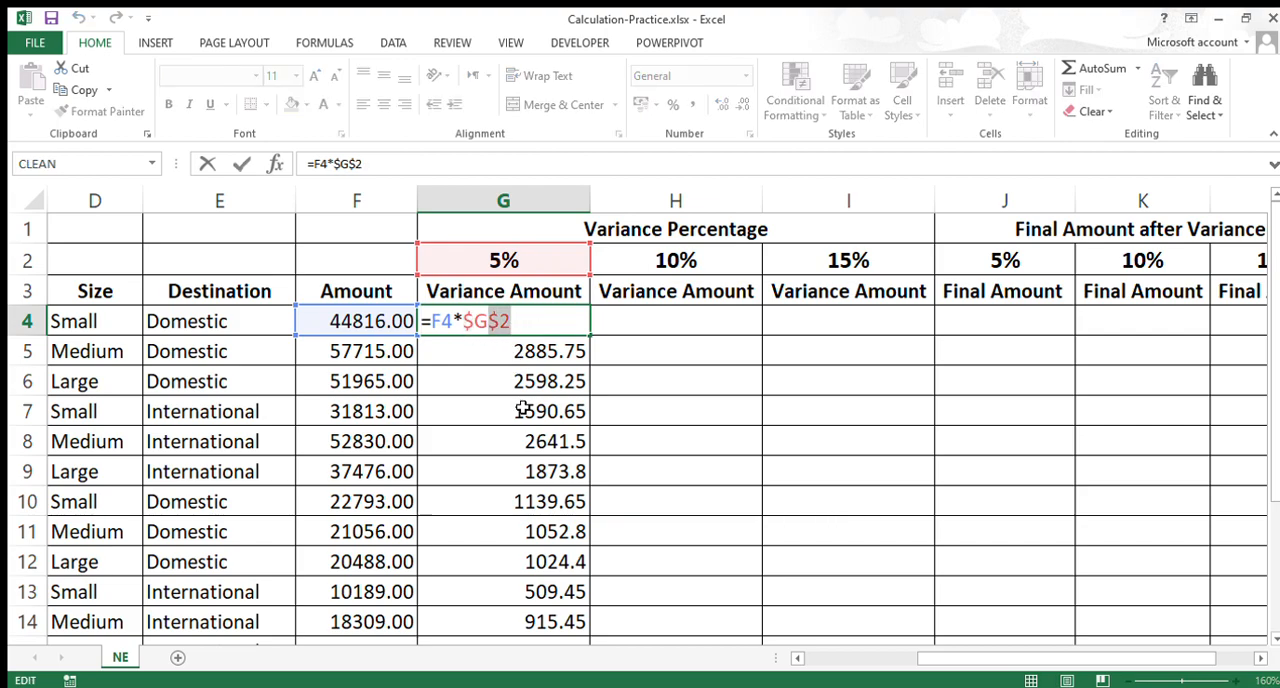
{"action": "key", "text": "Escape"}
{"action": "double_click", "coordinate": [534, 331]}
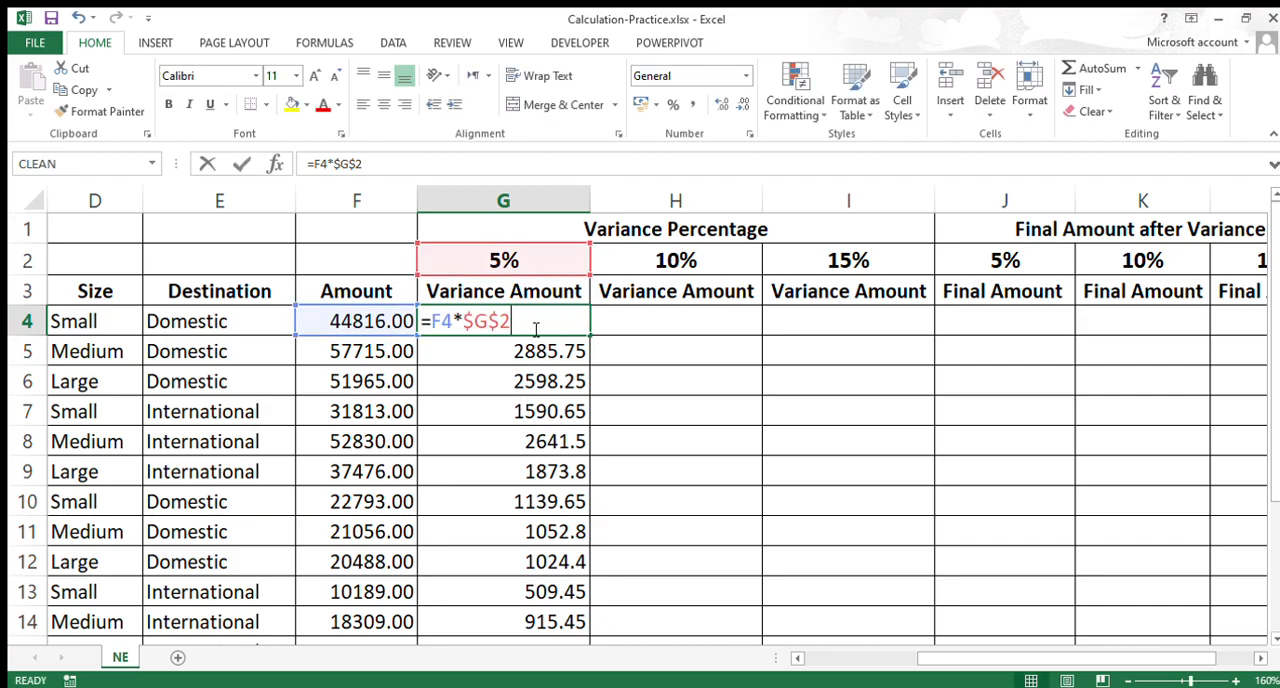
{"action": "left_click_drag", "start_coordinate": [429, 322], "coordinate": [455, 322]}
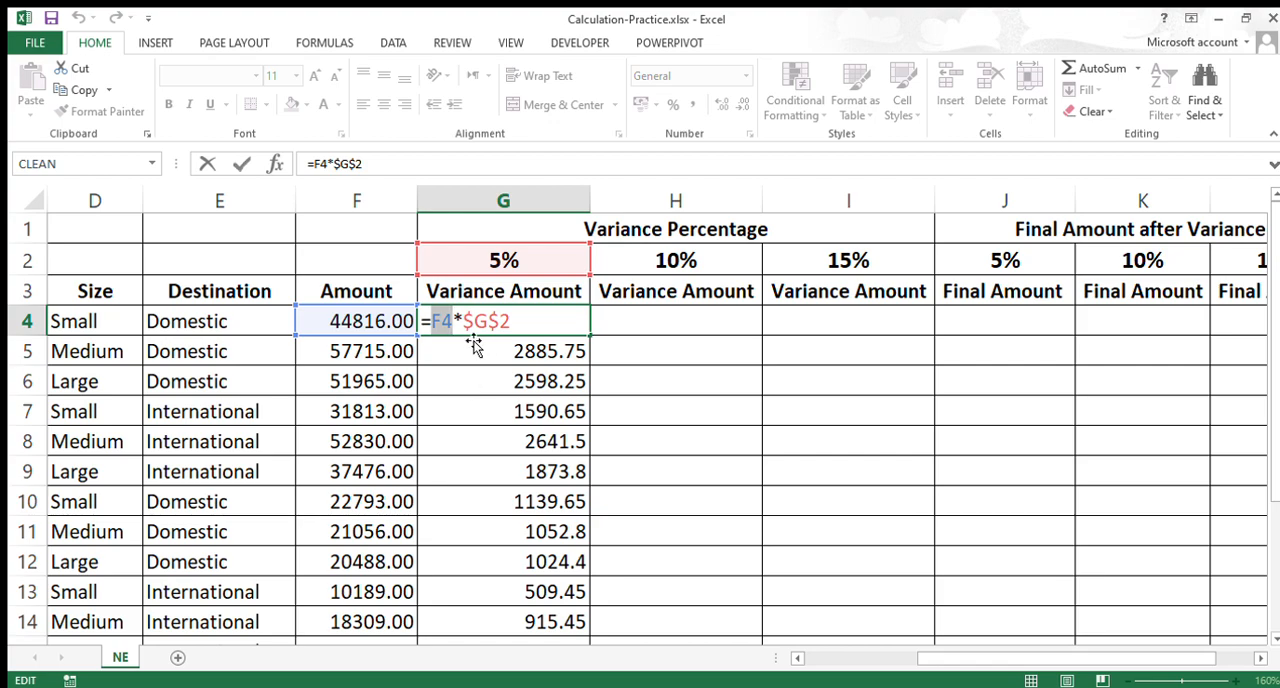
{"action": "left_click_drag", "start_coordinate": [463, 322], "coordinate": [512, 322]}
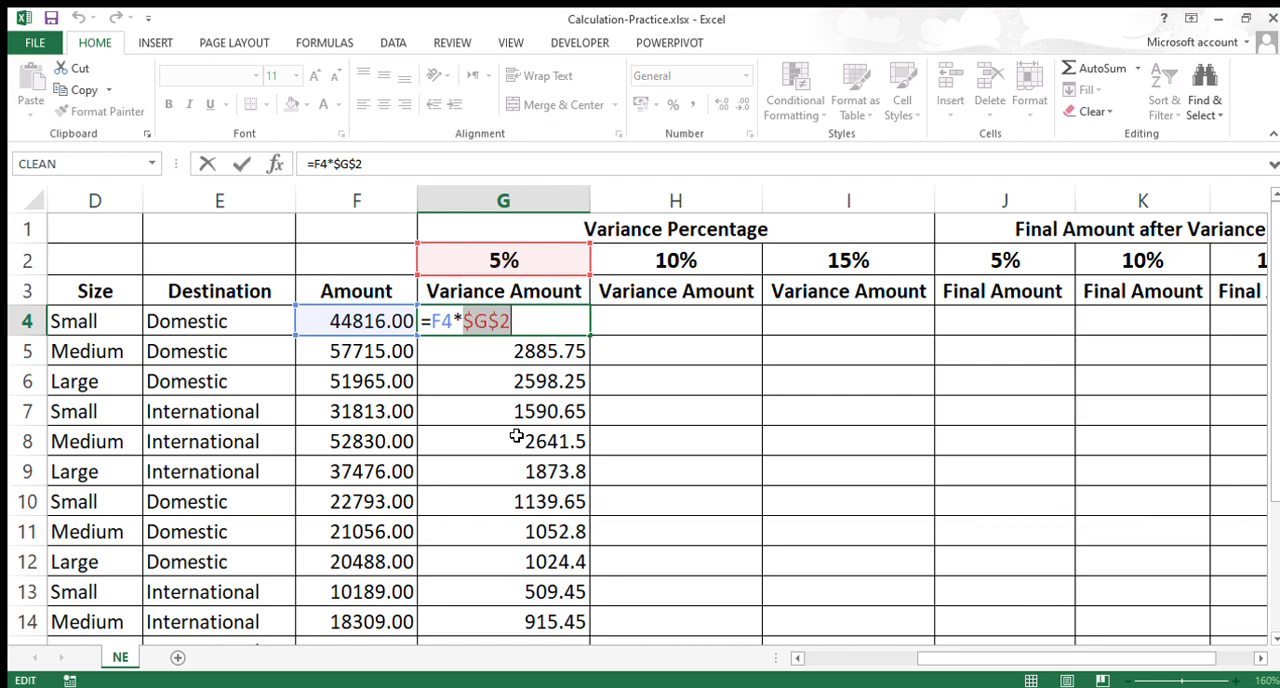
{"action": "key", "text": "Escape"}
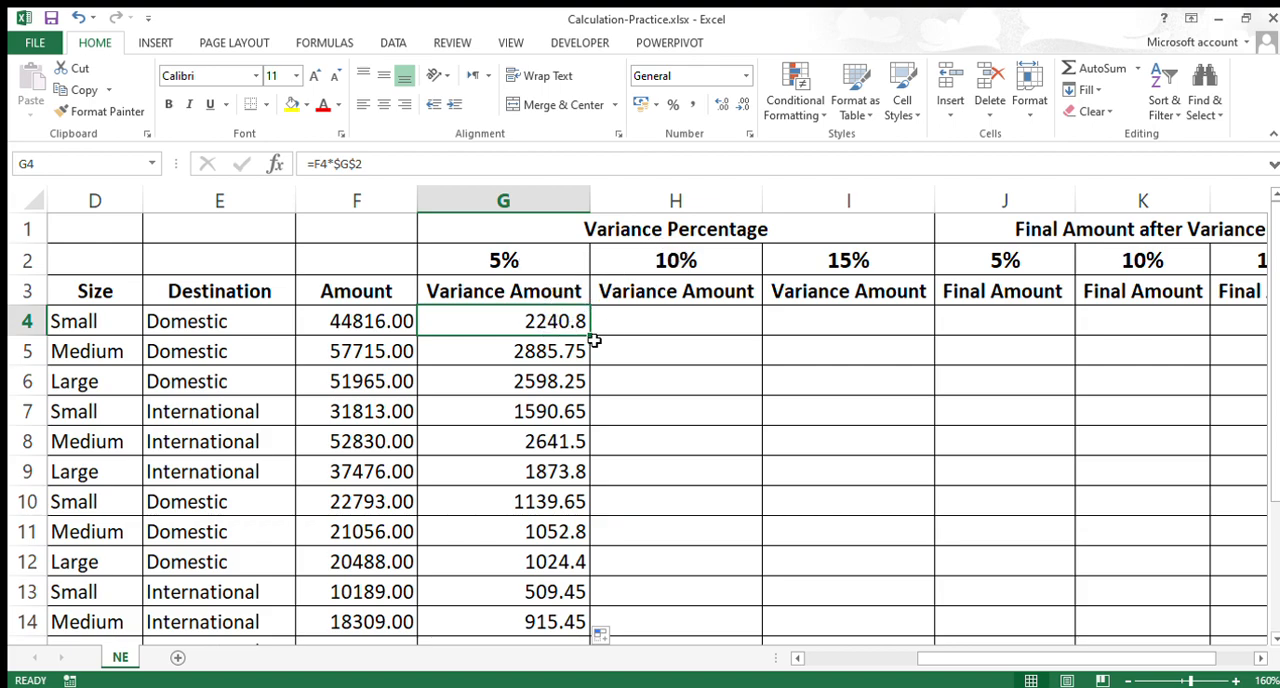
Step: Copy the G4 variance formula across to H4 and inspect the copied formula's references
{"action": "left_click_drag", "start_coordinate": [591, 334], "coordinate": [730, 336]}
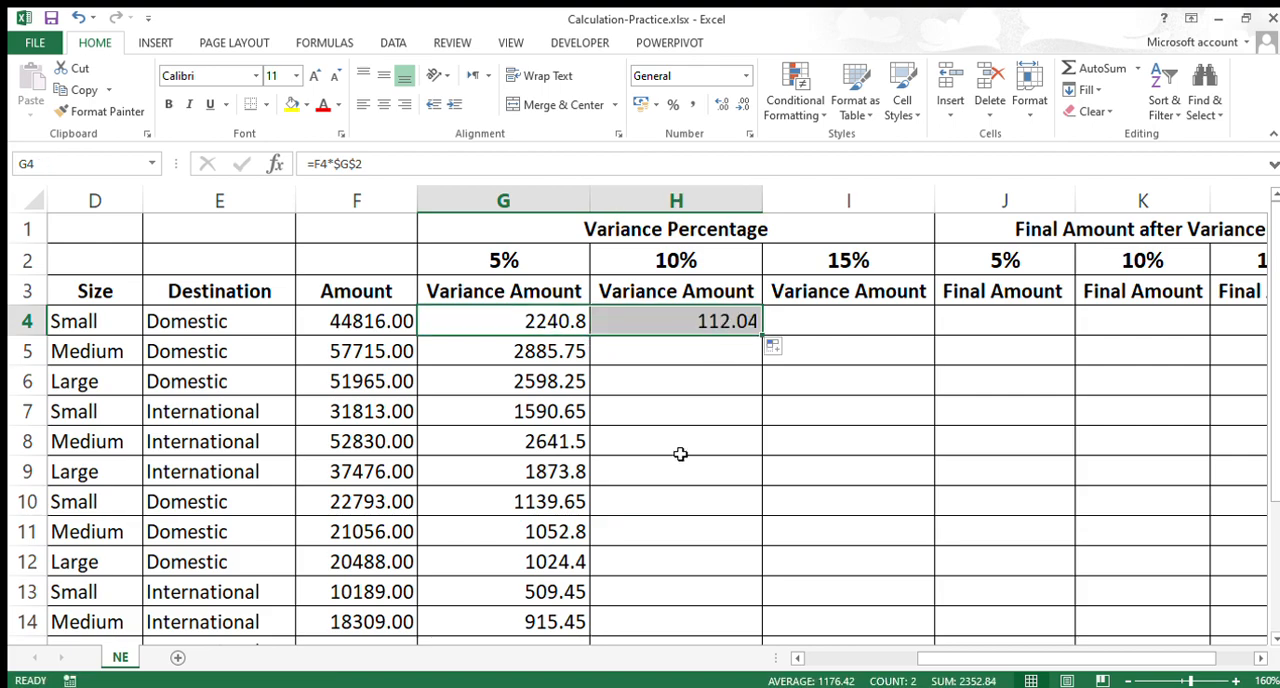
{"action": "left_click", "coordinate": [705, 333]}
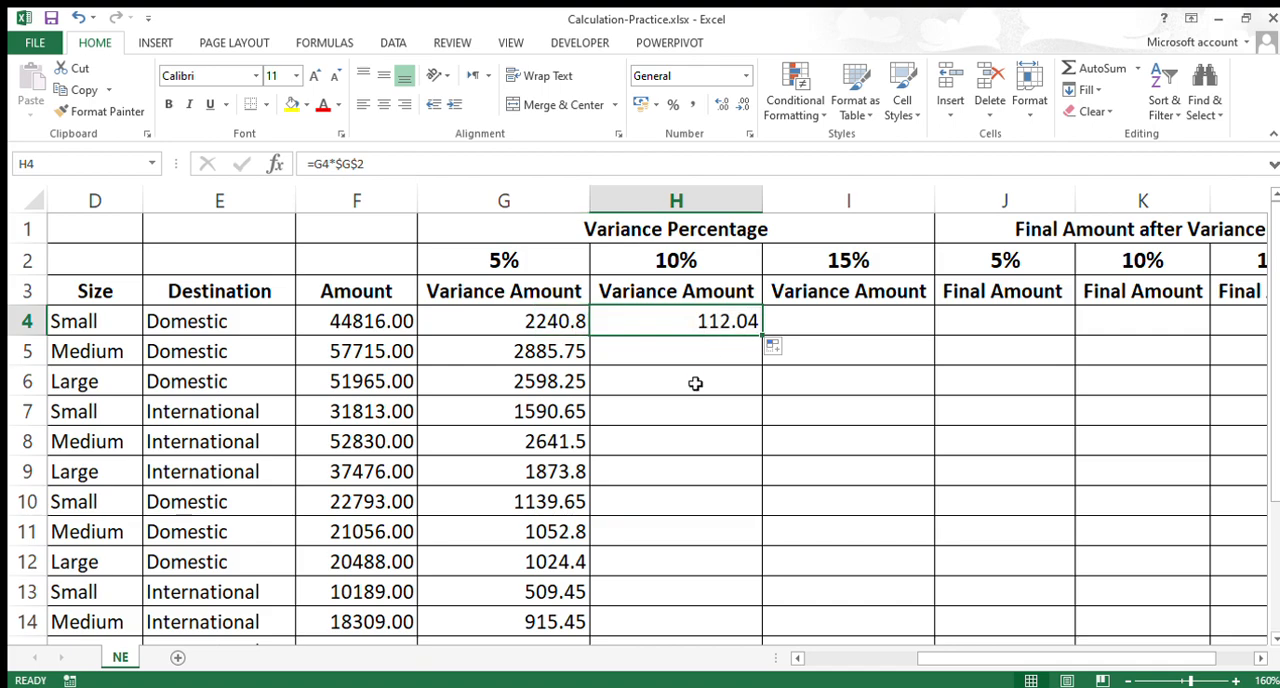
{"action": "double_click", "coordinate": [700, 326]}
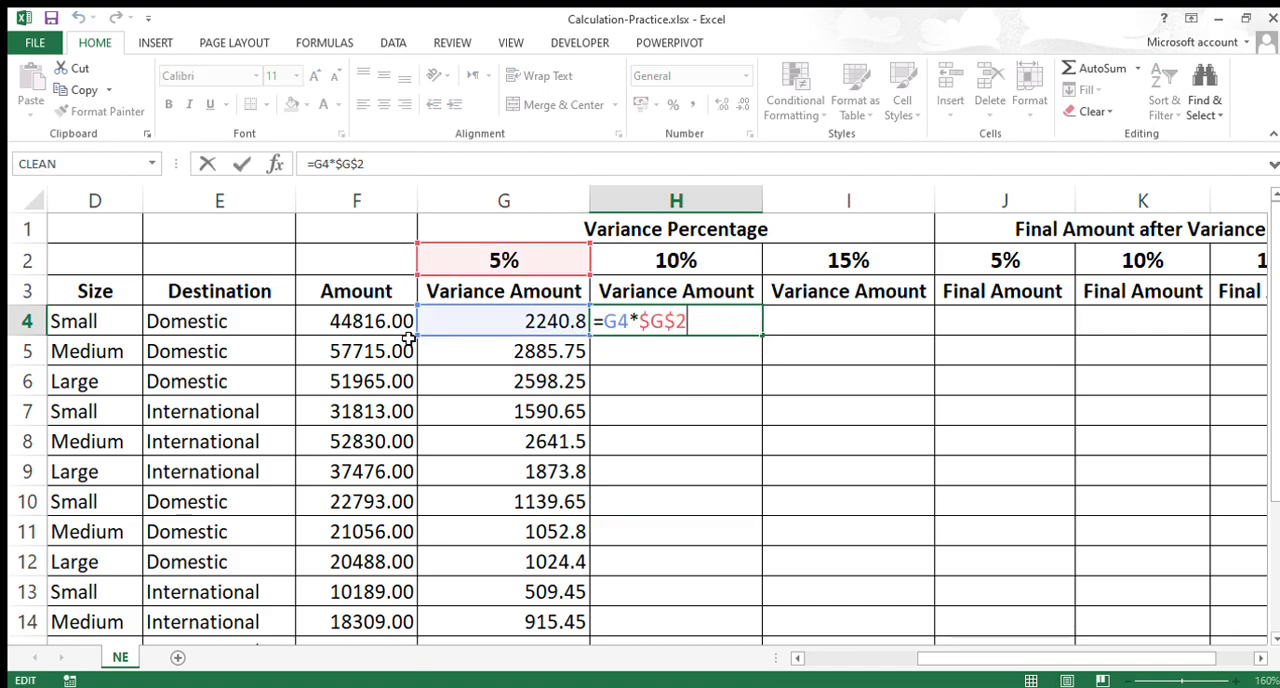
{"action": "key", "text": "Escape"}
Step: Compare the amount and percentage references in the G4 formula with those in the H4 copy
{"action": "left_click", "coordinate": [512, 333]}
{"action": "double_click", "coordinate": [514, 332]}
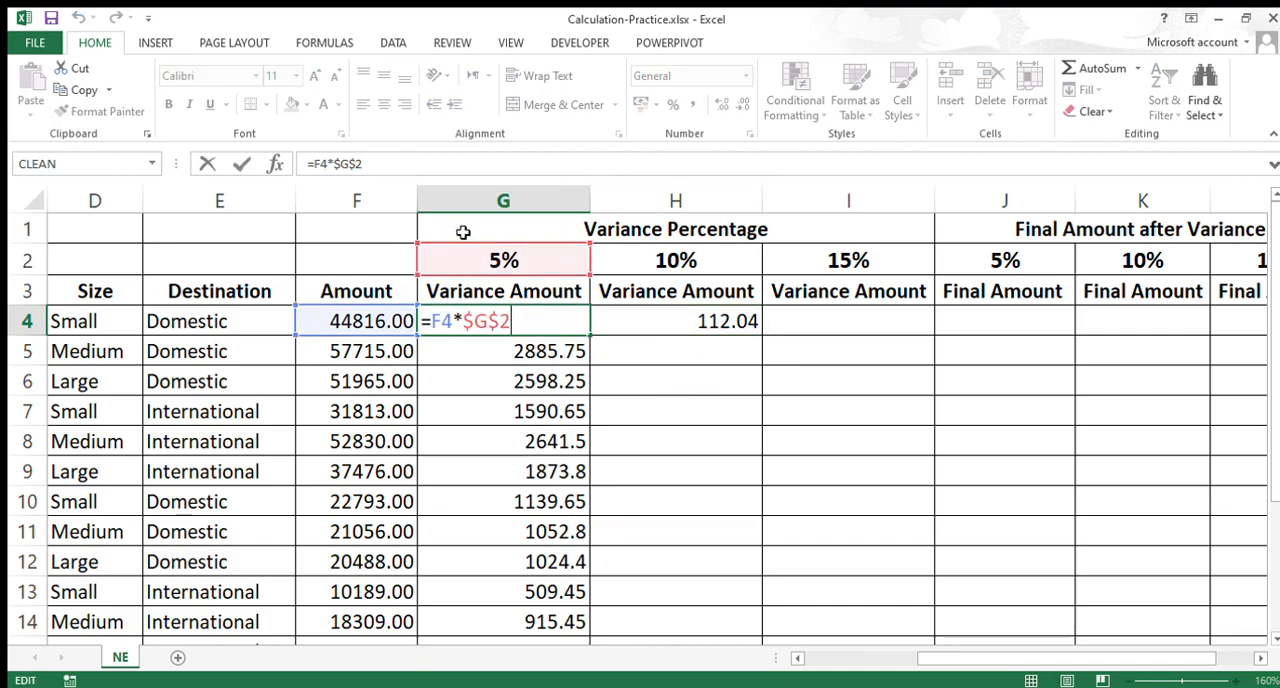
{"action": "key", "text": "Escape"}
{"action": "double_click", "coordinate": [642, 330]}
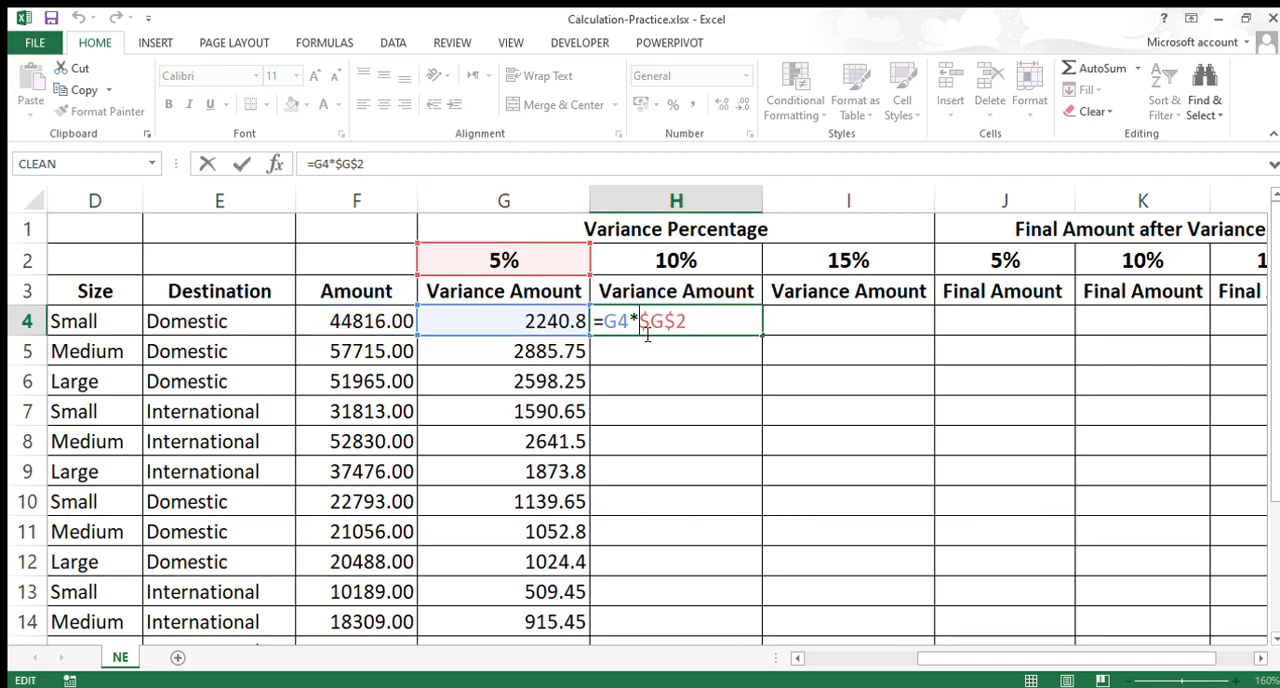
{"action": "left_click_drag", "start_coordinate": [640, 332], "coordinate": [690, 333]}
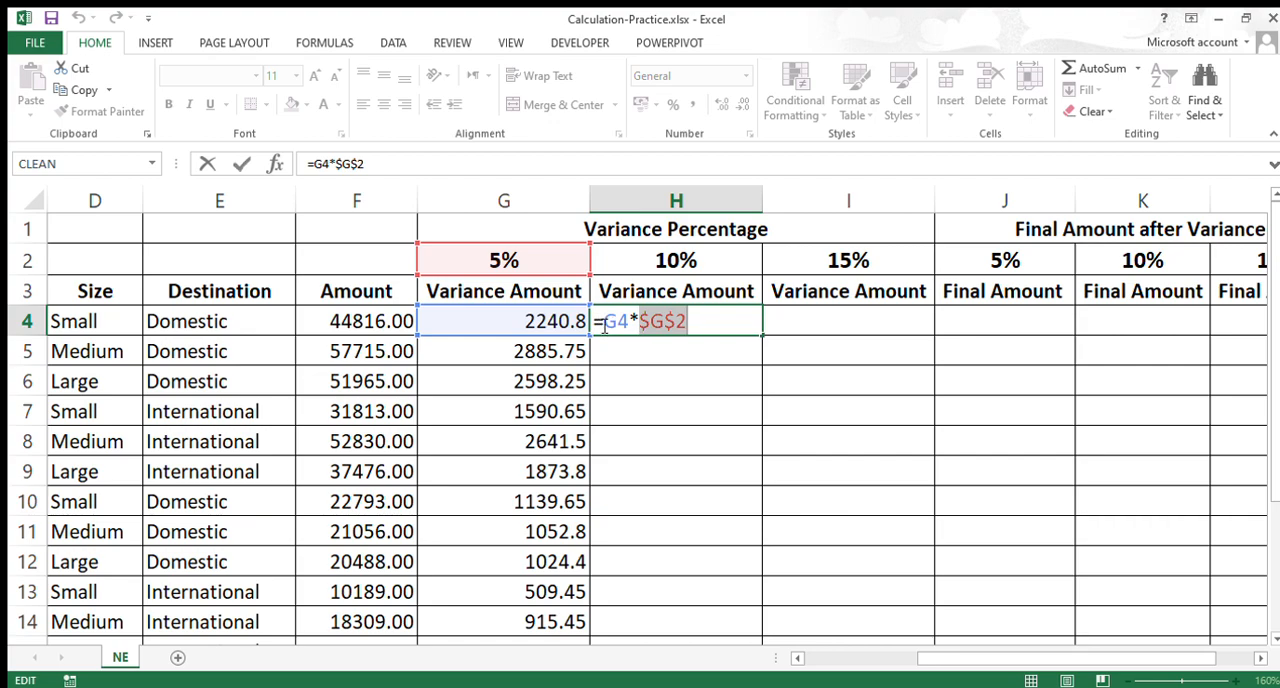
{"action": "left_click", "coordinate": [549, 327]}
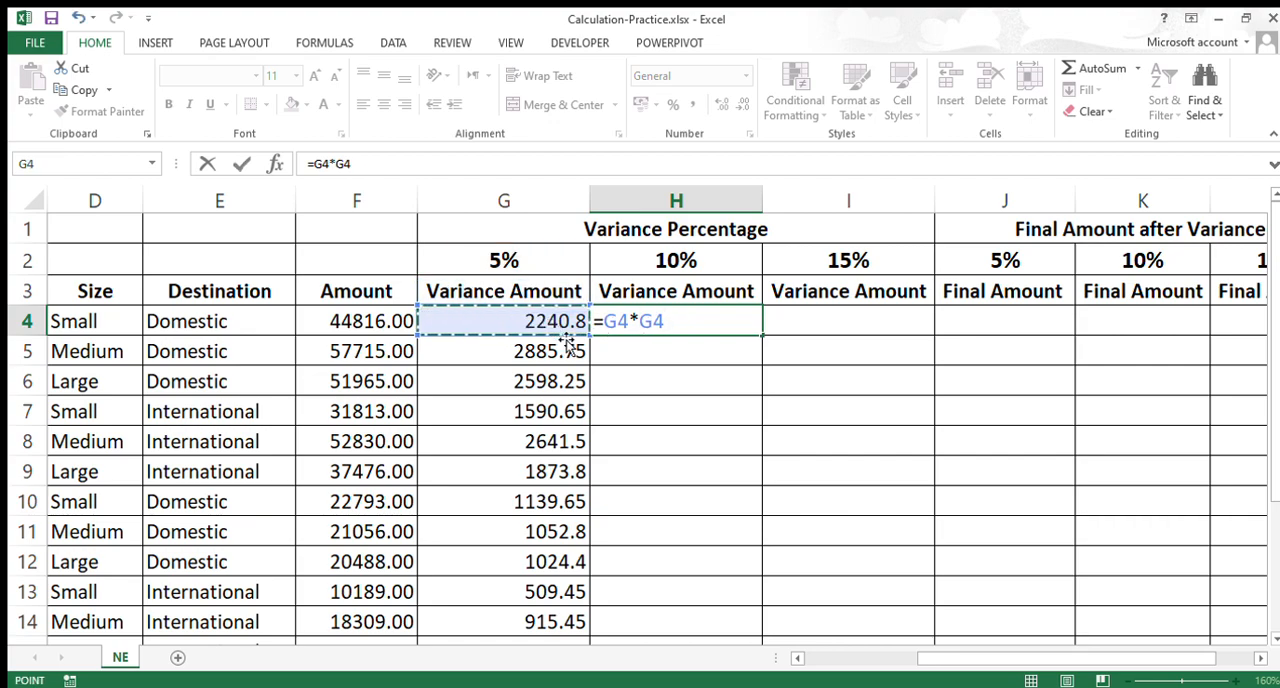
{"action": "key", "text": "Escape"}
{"action": "double_click", "coordinate": [640, 321]}
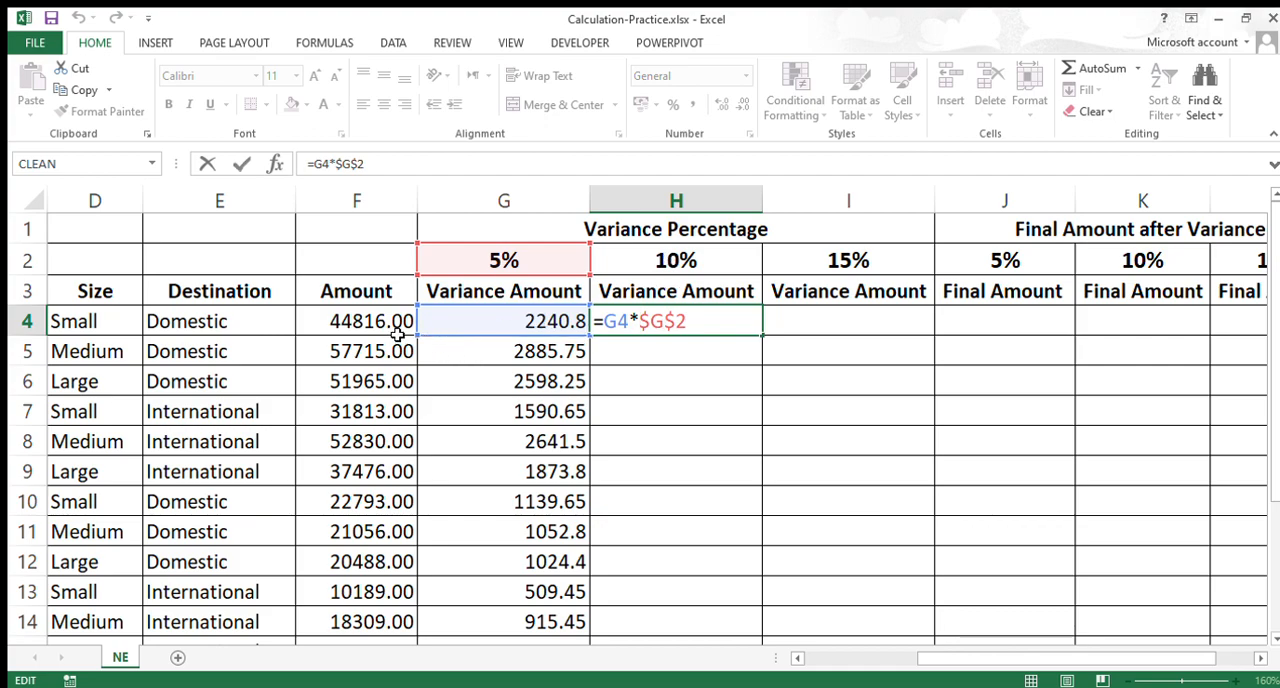
{"action": "key", "text": "Return"}
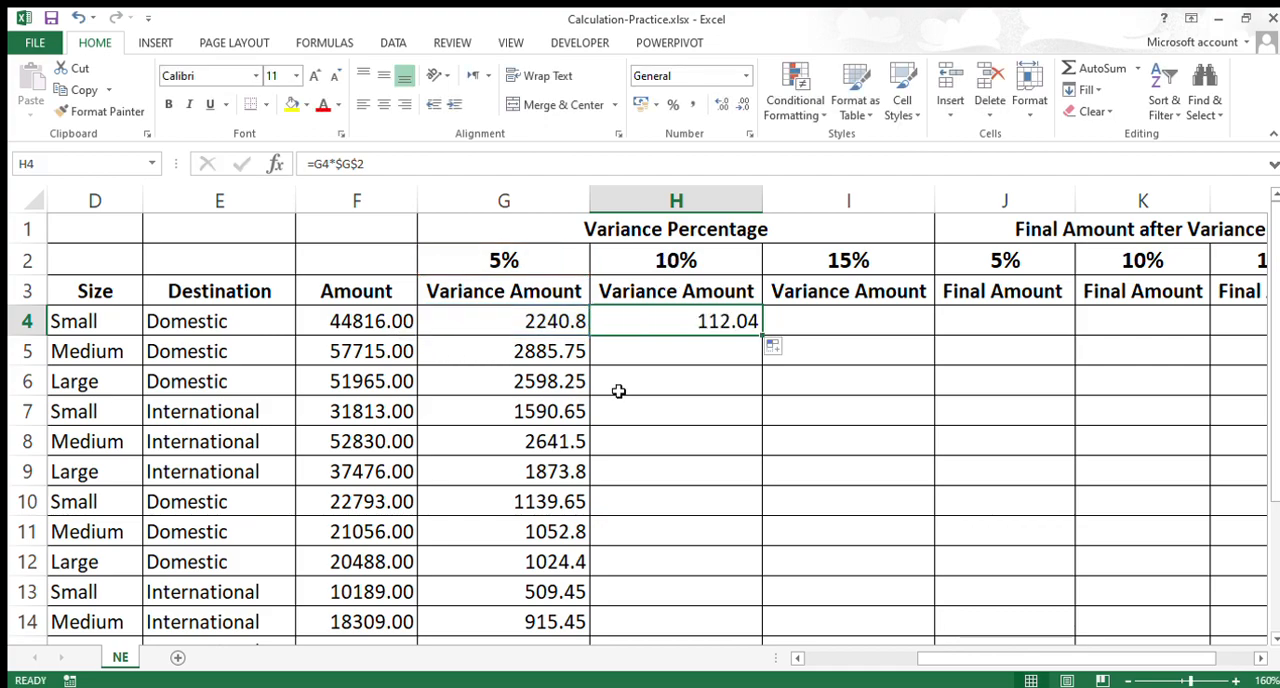
Step: Review the G4 formula against the 10% and 15% header cells and the filled variance column
{"action": "left_click", "coordinate": [530, 330]}
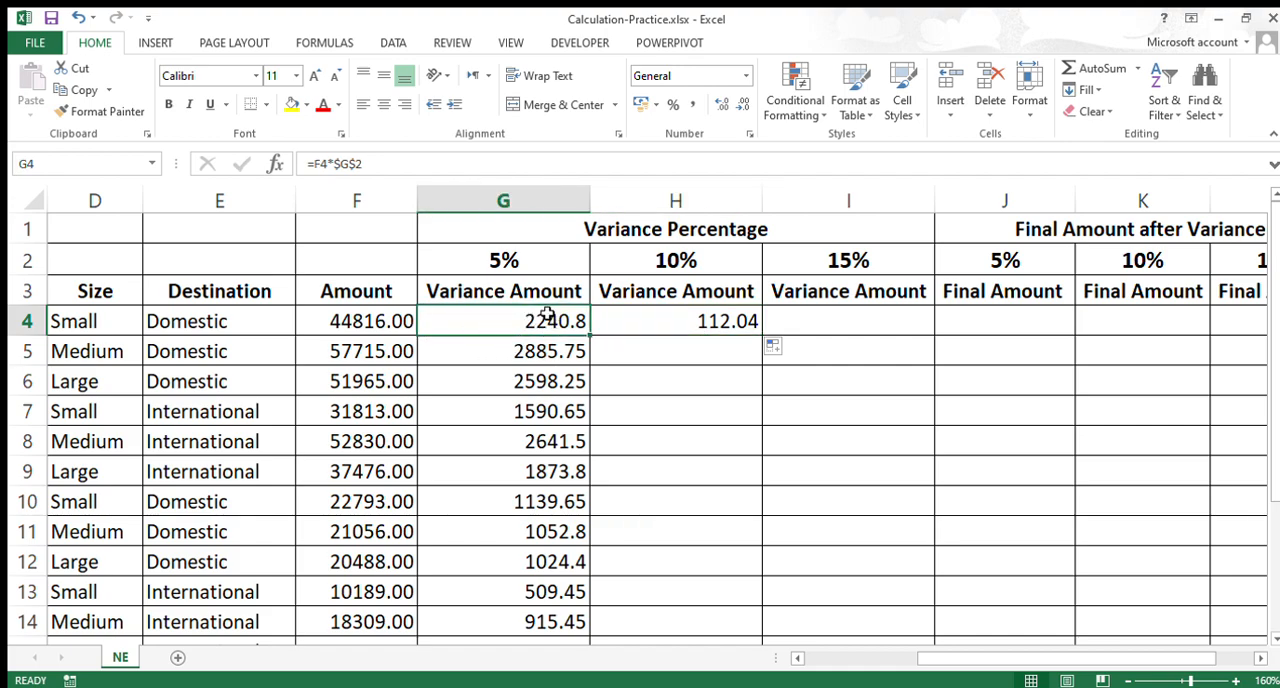
{"action": "double_click", "coordinate": [508, 321]}
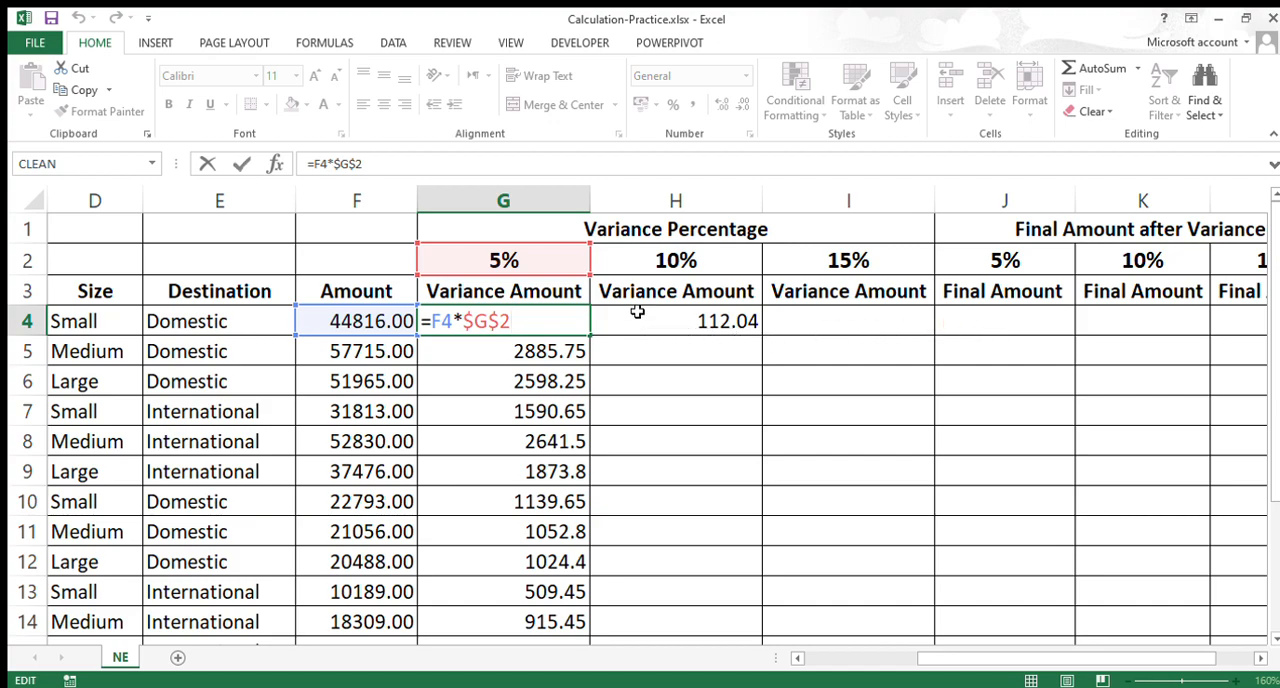
{"action": "key", "text": "Escape"}
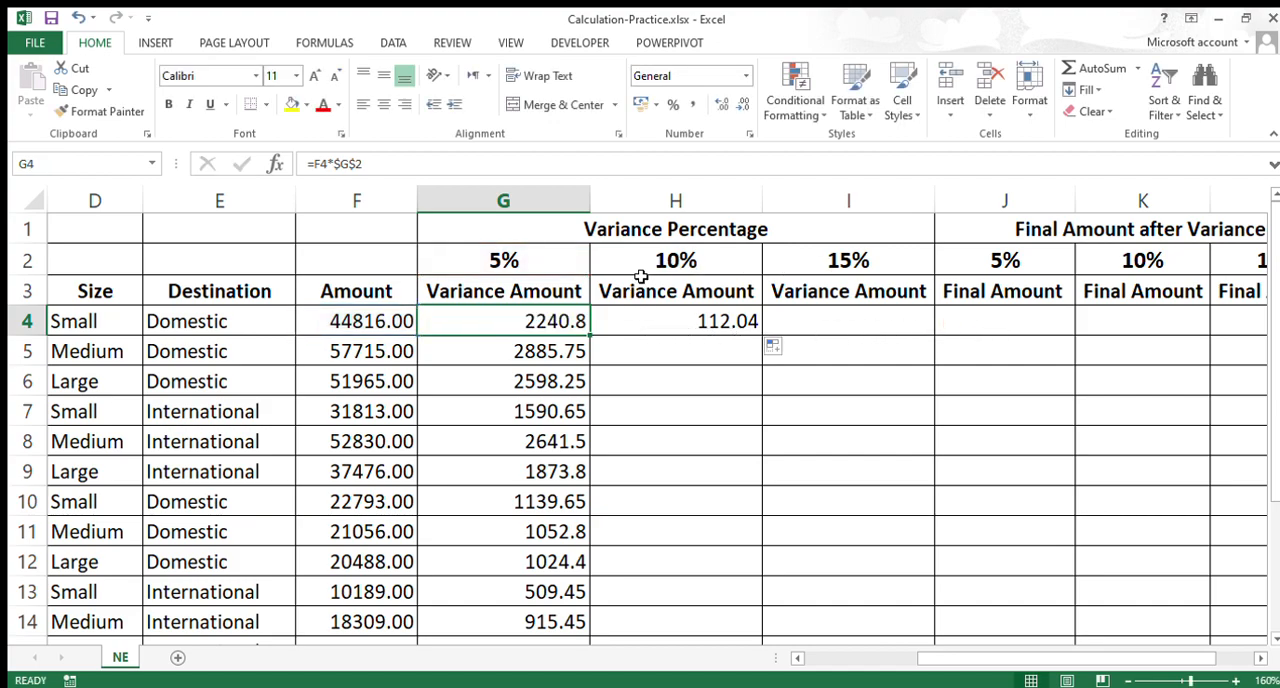
{"action": "left_click", "coordinate": [718, 262]}
{"action": "left_click", "coordinate": [843, 259]}
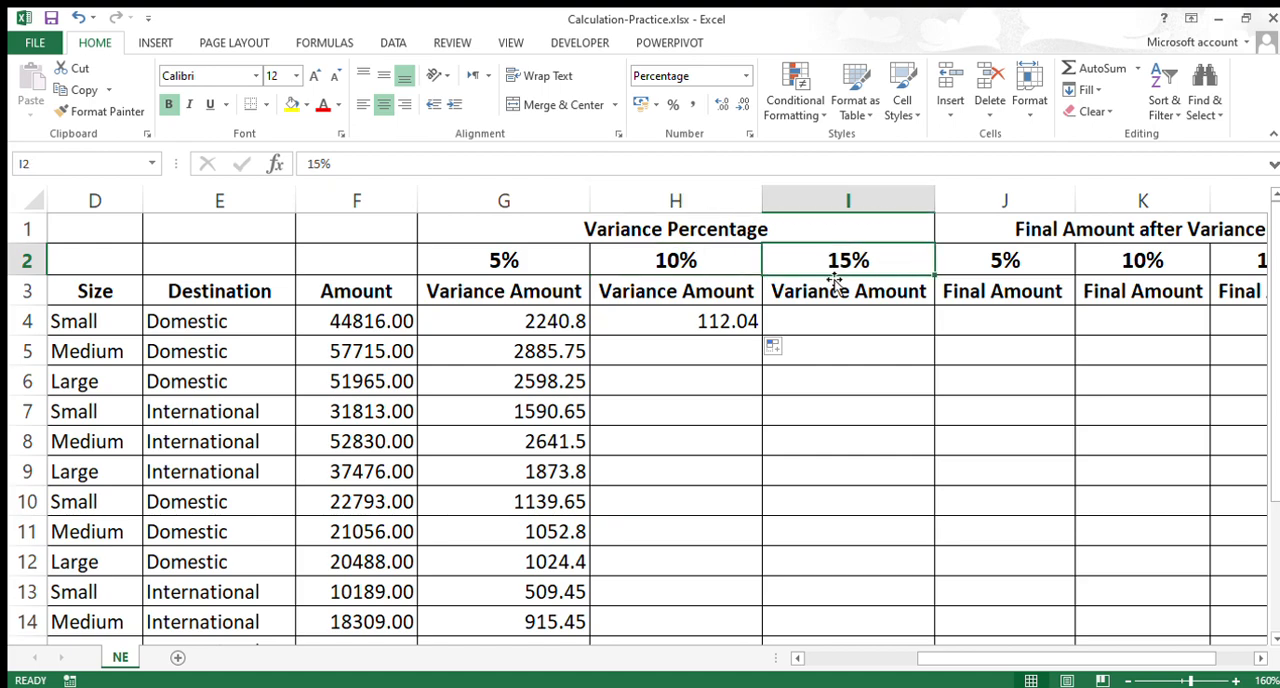
{"action": "scroll", "coordinate": [644, 430], "scroll_direction": "down", "scroll_amount": 1}
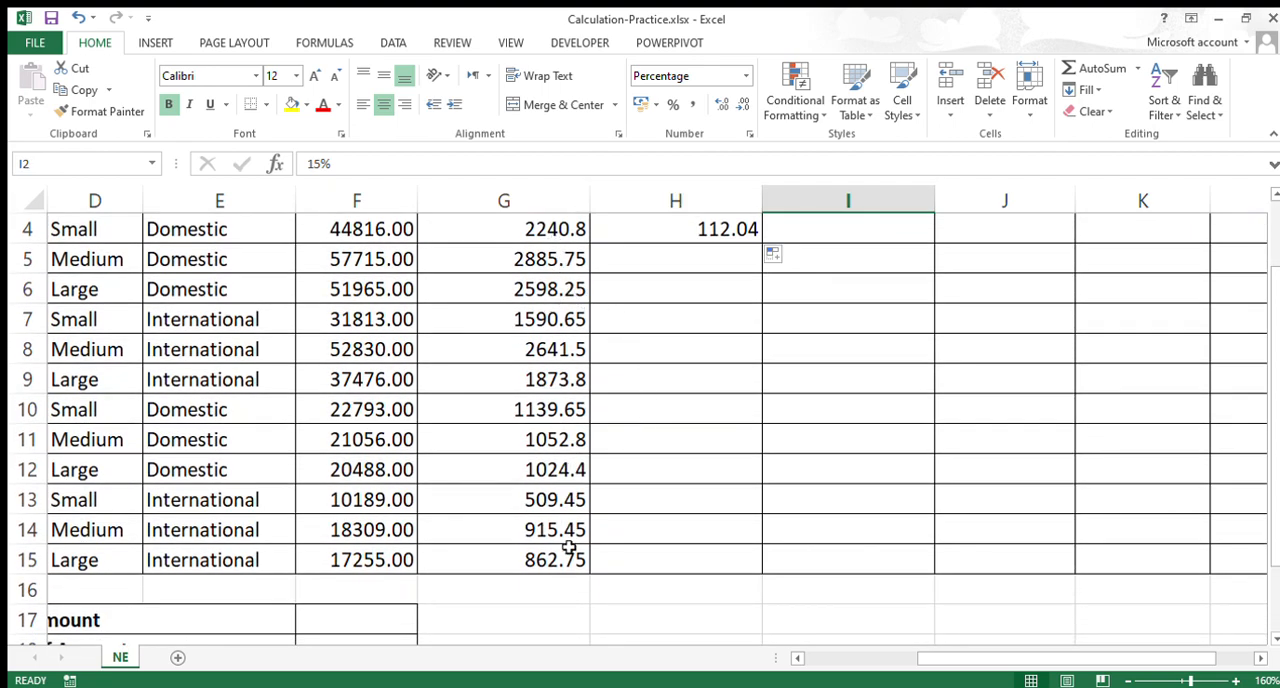
{"action": "scroll", "coordinate": [567, 569], "scroll_direction": "up", "scroll_amount": 1}
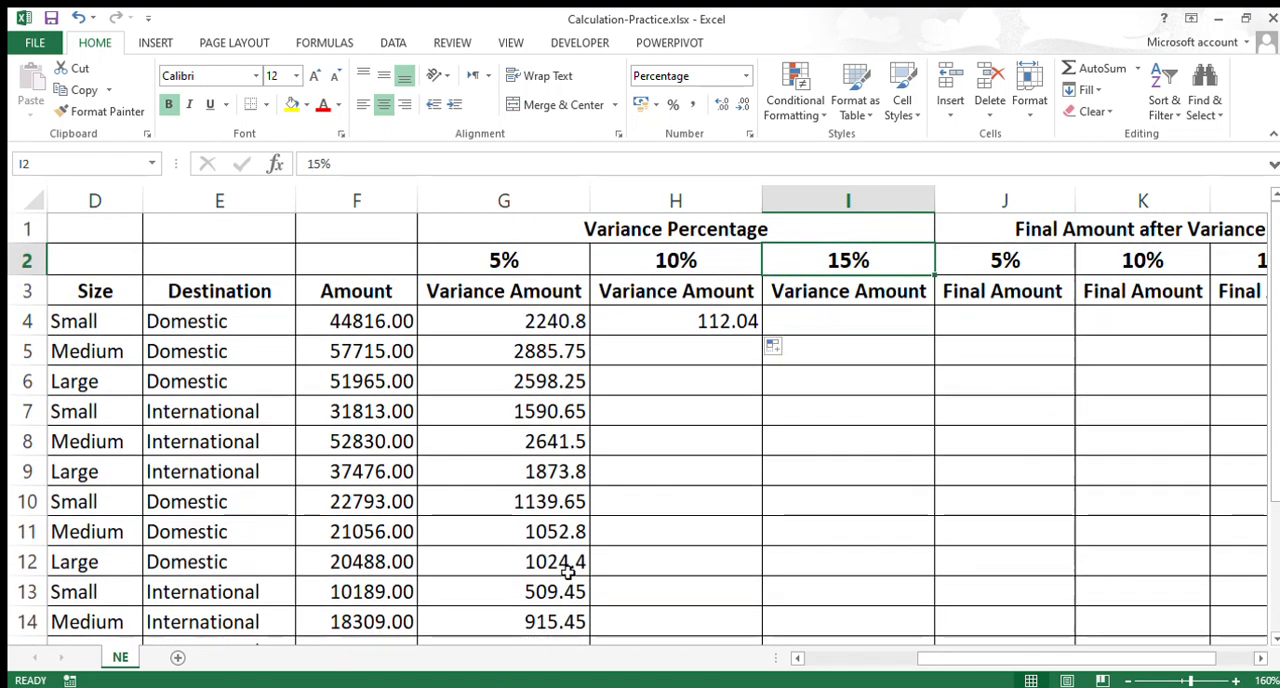
Step: Clear the copied variance formulas from G5:G15, keeping the formula in G4
{"action": "double_click", "coordinate": [543, 322]}
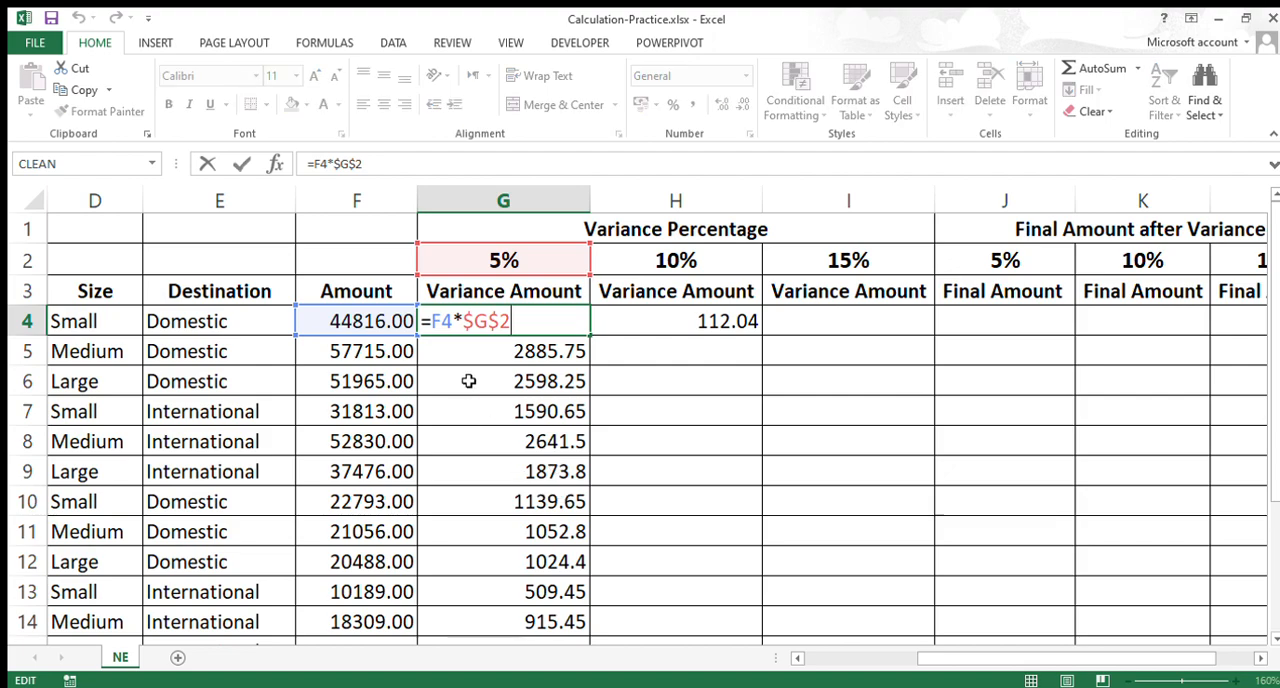
{"action": "left_click_drag", "start_coordinate": [464, 321], "coordinate": [565, 603]}
{"action": "key", "text": "Return"}
{"action": "key", "text": "Delete"}
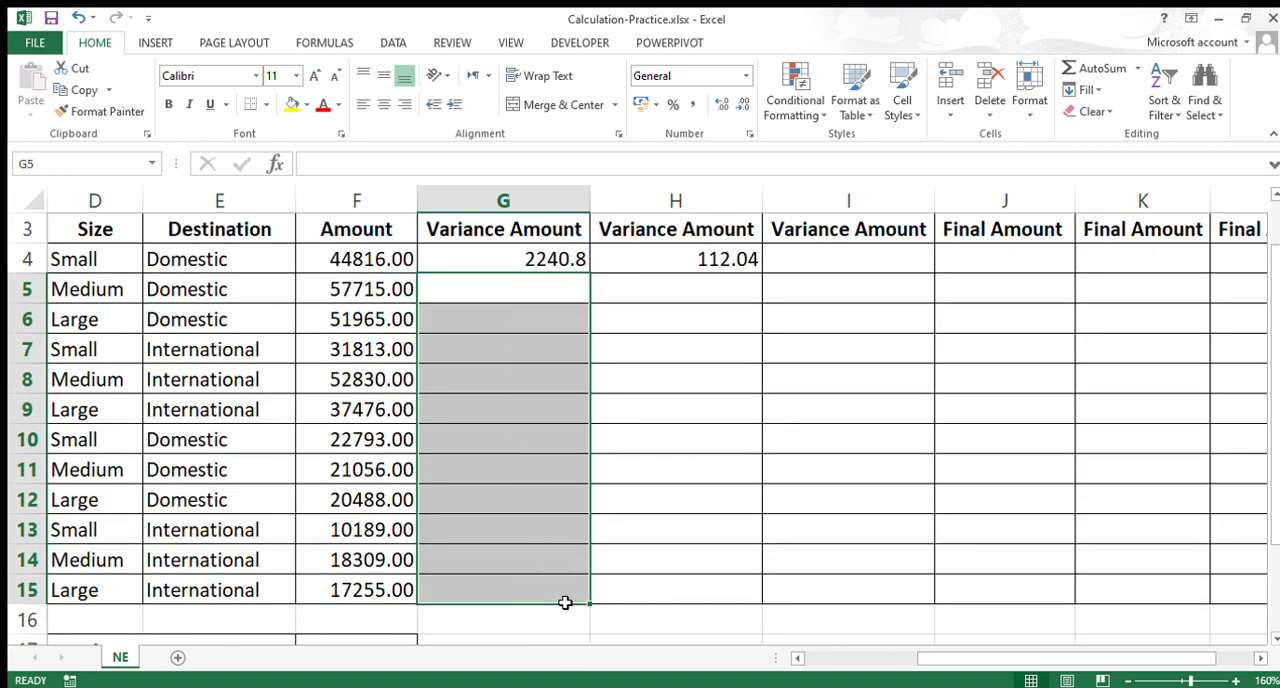
Step: Rebuild the G4 formula with relative references so that it reads =F4*G2
{"action": "scroll", "coordinate": [563, 508], "scroll_direction": "up", "scroll_amount": 1}
{"action": "left_click", "coordinate": [503, 330]}
{"action": "key", "text": "F2"}
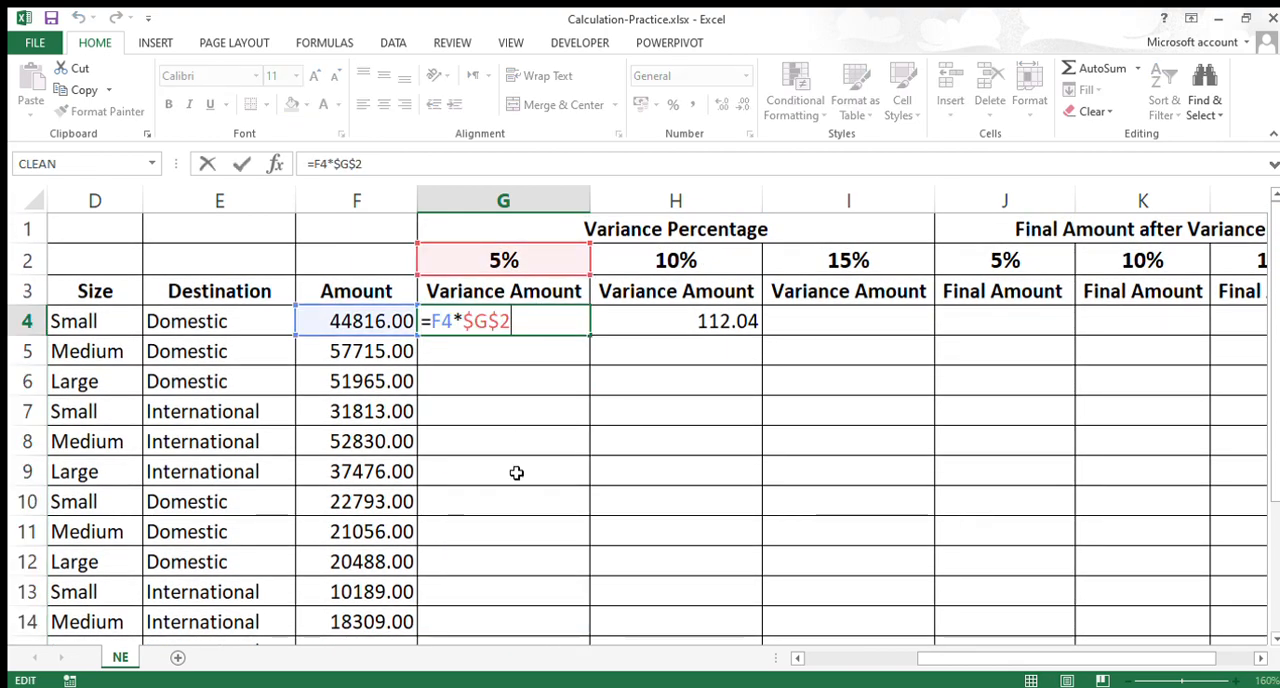
{"action": "left_click_drag", "start_coordinate": [431, 321], "coordinate": [620, 323]}
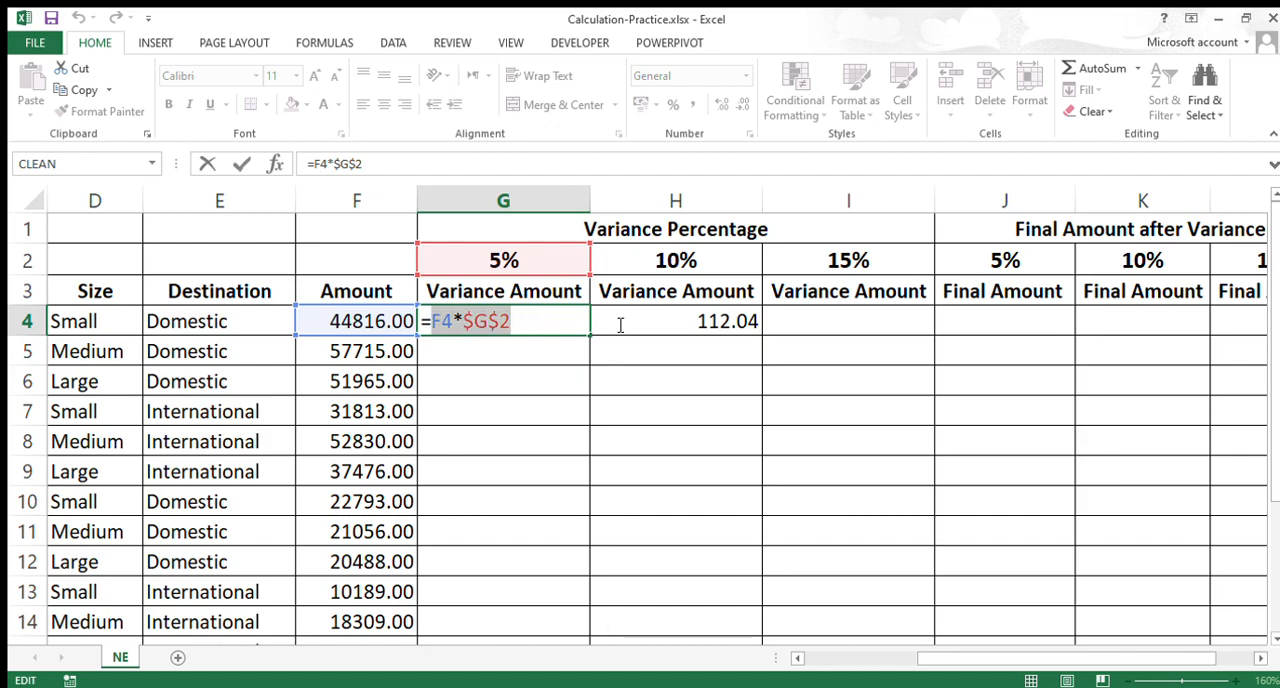
{"action": "key", "text": "Delete"}
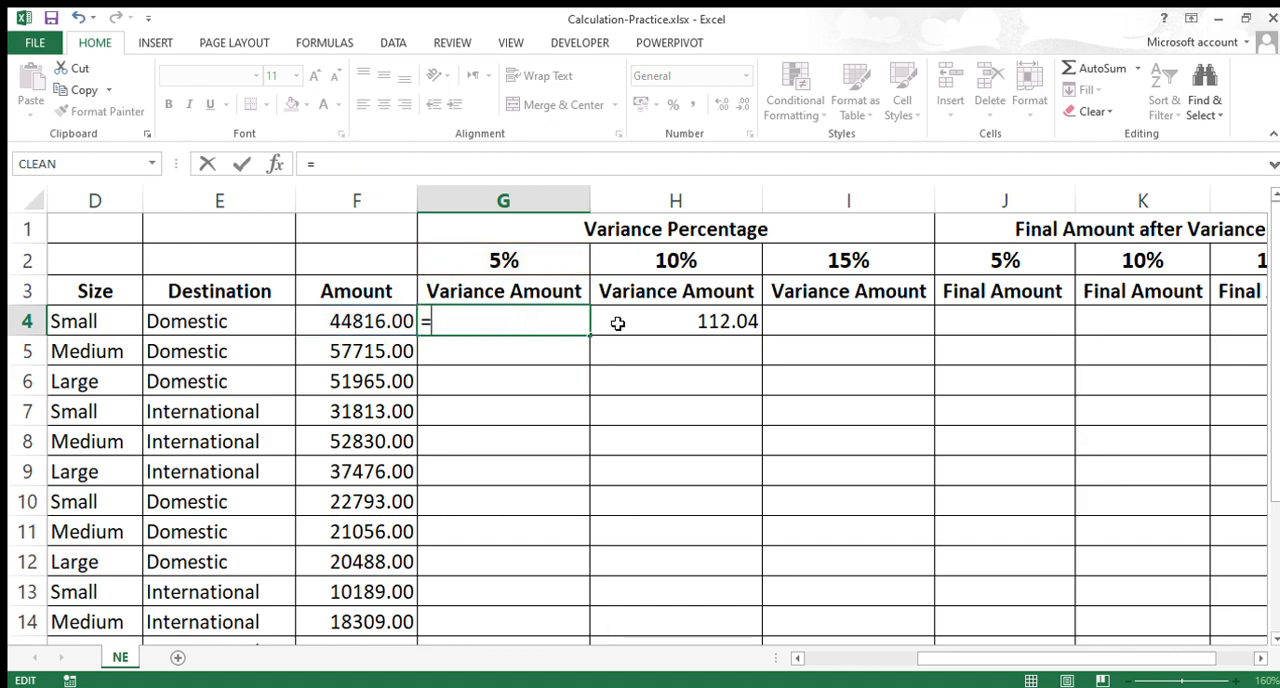
{"action": "left_click", "coordinate": [386, 323]}
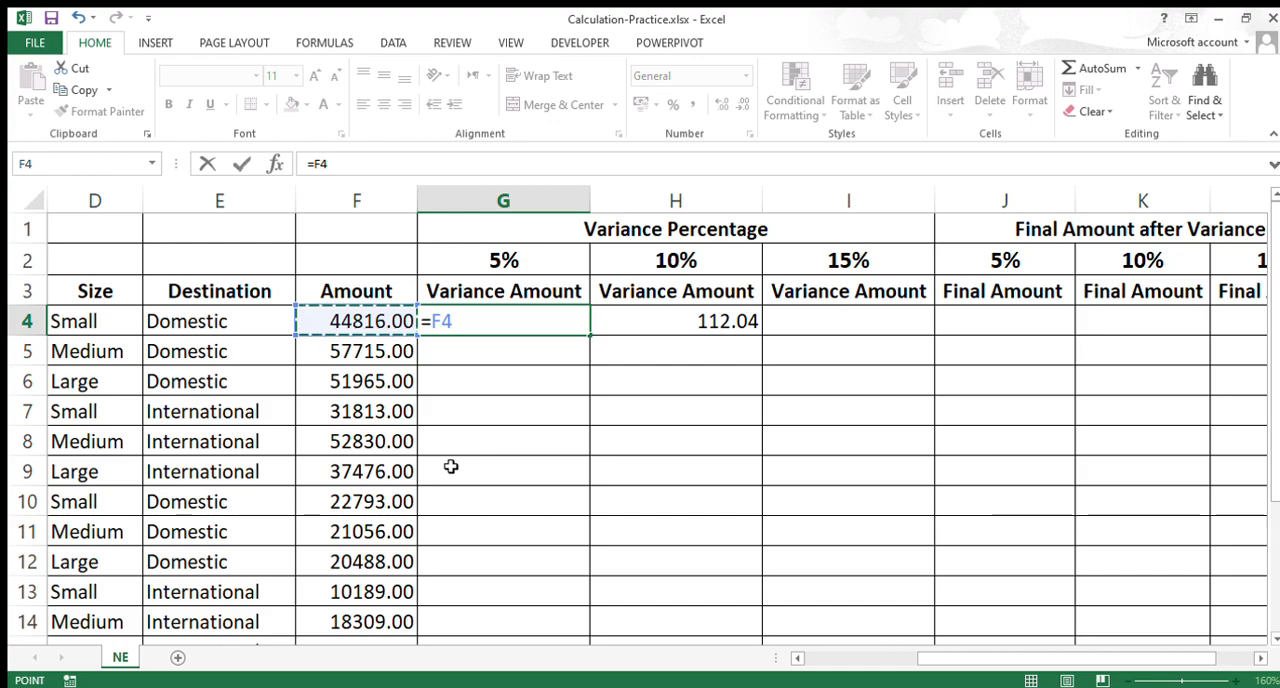
{"action": "type", "text": "-"}
{"action": "type", "text": "*"}
{"action": "left_click", "coordinate": [486, 272]}
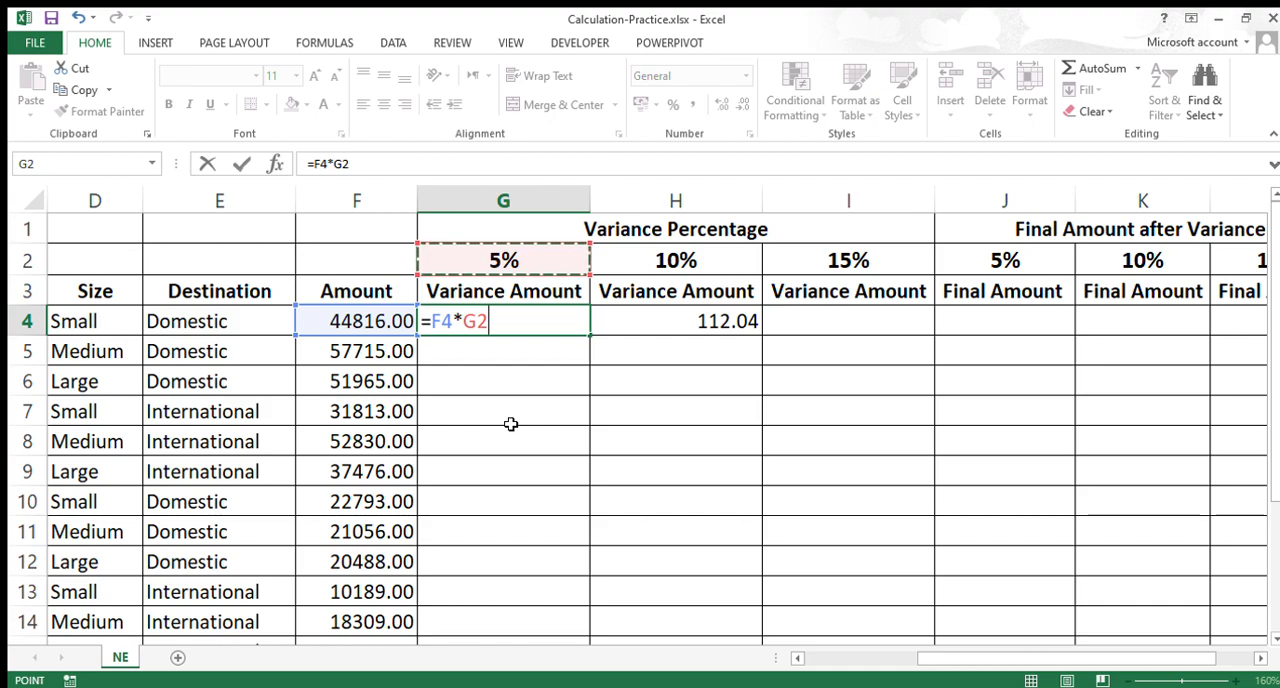
Step: Review both references in the G4 formula and lock only the percentage reference's row, making it =F4*G$2
{"action": "left_click", "coordinate": [440, 321]}
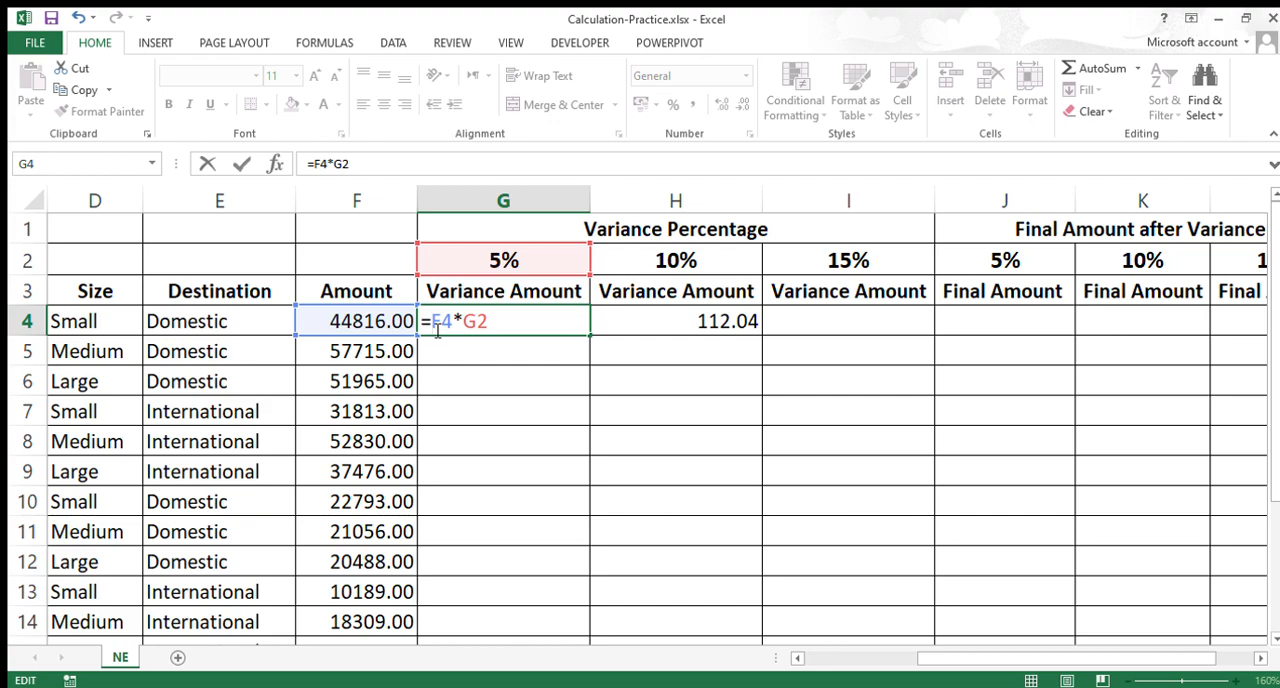
{"action": "mouse_move", "coordinate": [433, 325]}
{"action": "left_mouse_down"}
{"action": "mouse_move", "coordinate": [489, 322]}
{"action": "mouse_move", "coordinate": [436, 325]}
{"action": "mouse_move", "coordinate": [455, 325]}
{"action": "left_mouse_up"}
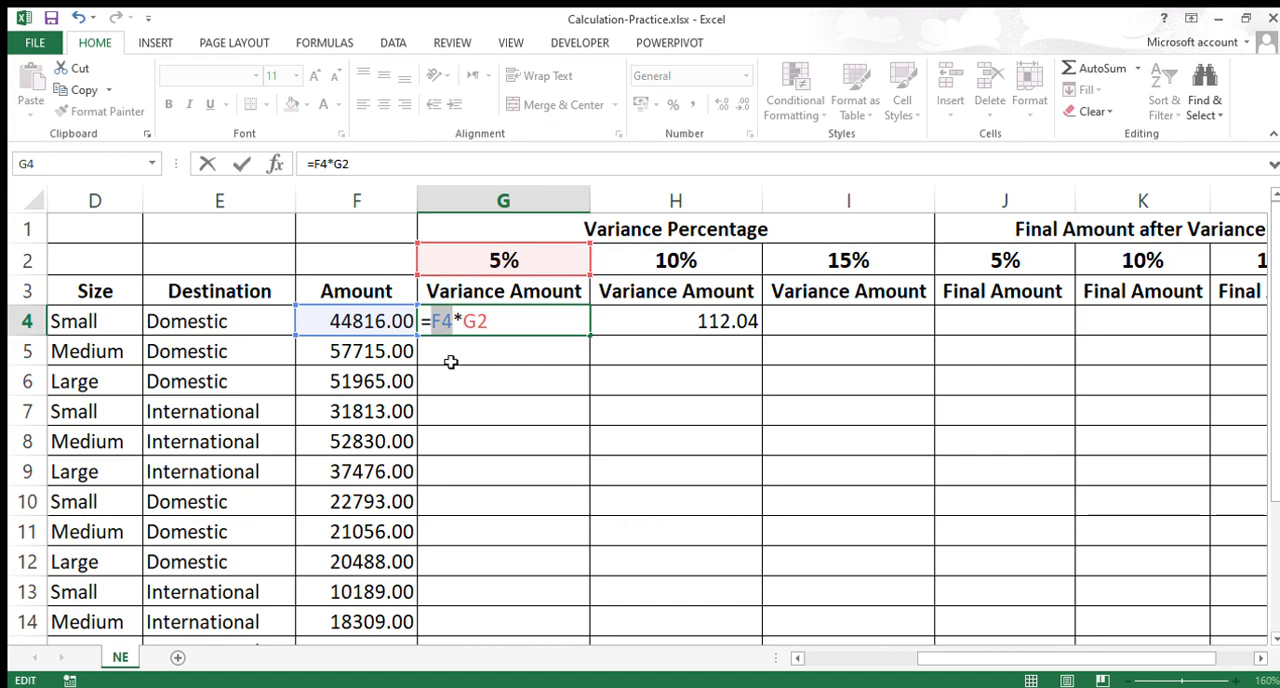
{"action": "left_click", "coordinate": [443, 320]}
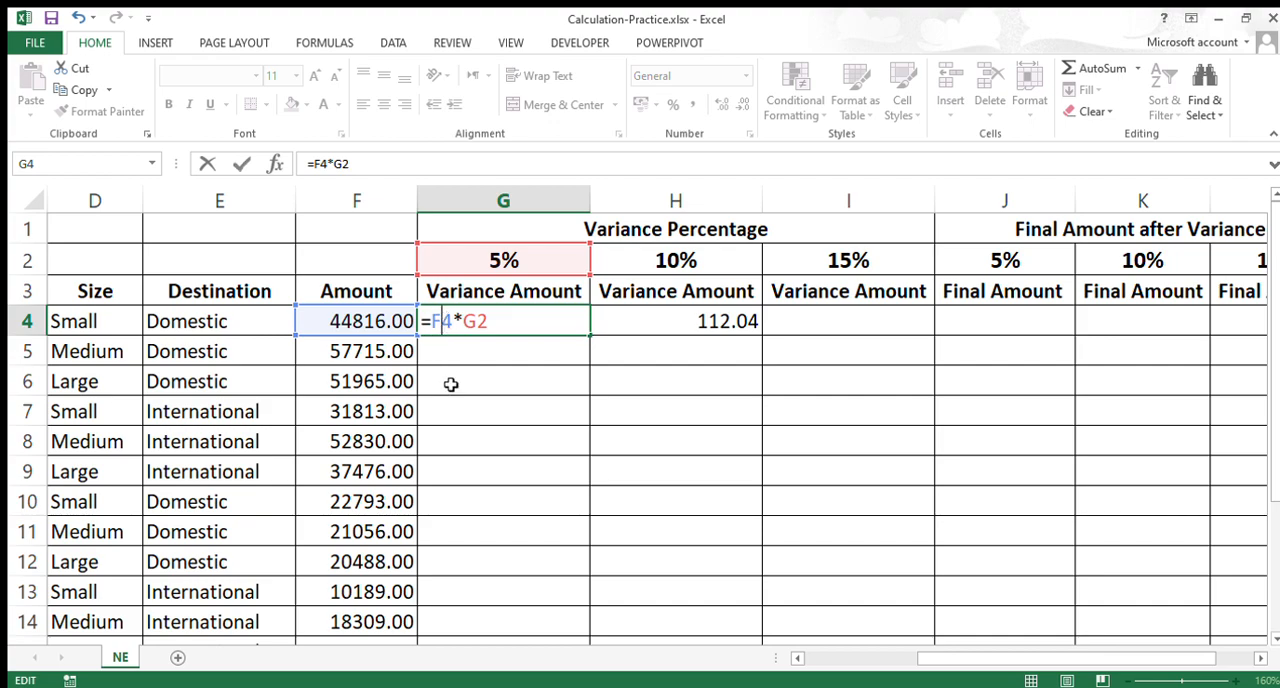
{"action": "double_click", "coordinate": [472, 321]}
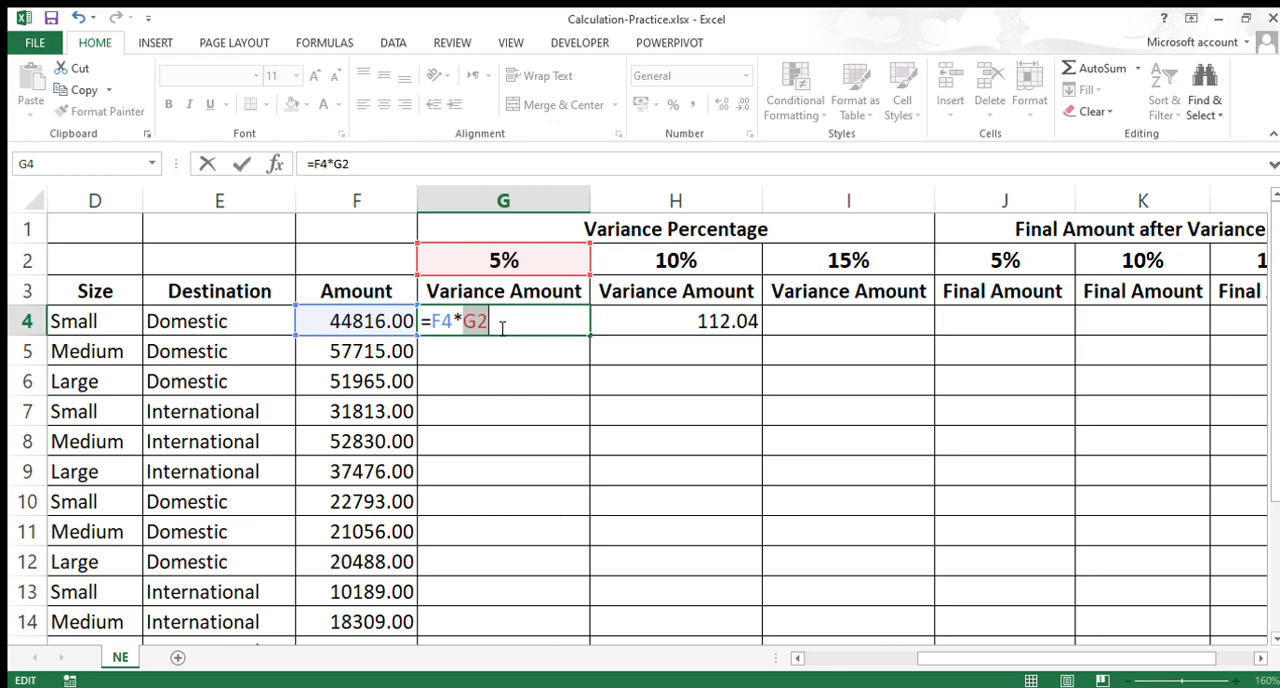
{"action": "left_click", "coordinate": [478, 325]}
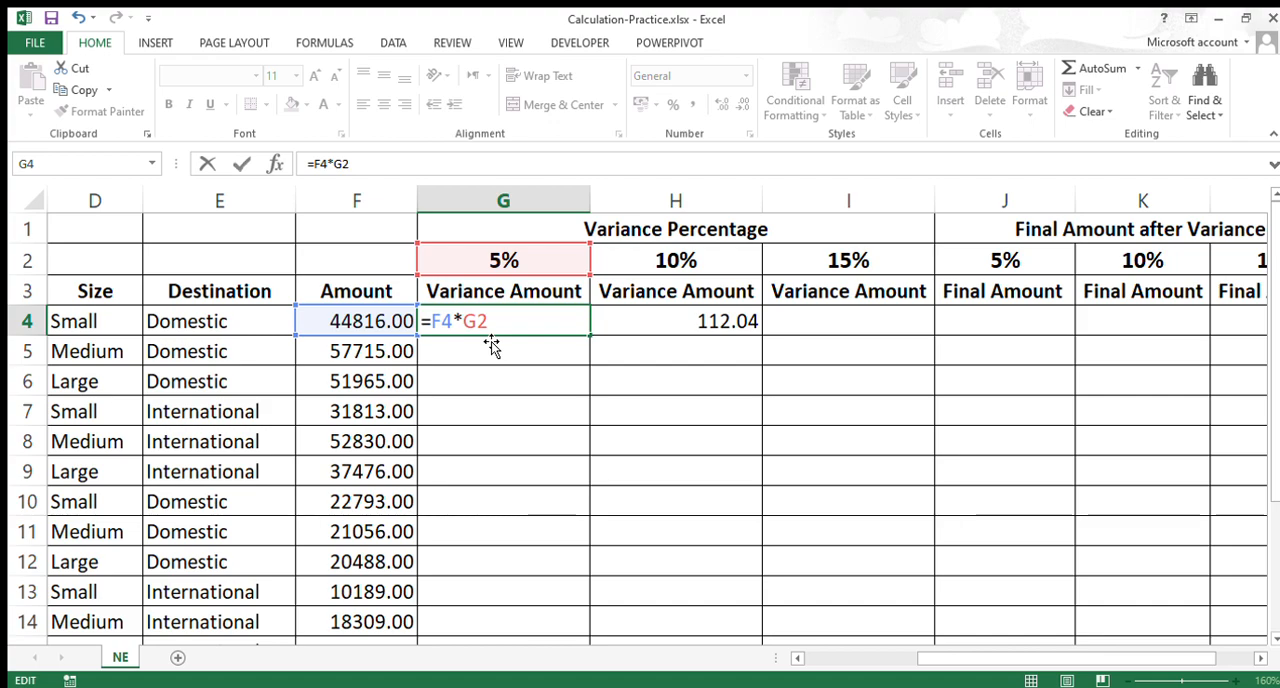
{"action": "type", "text": "$"}
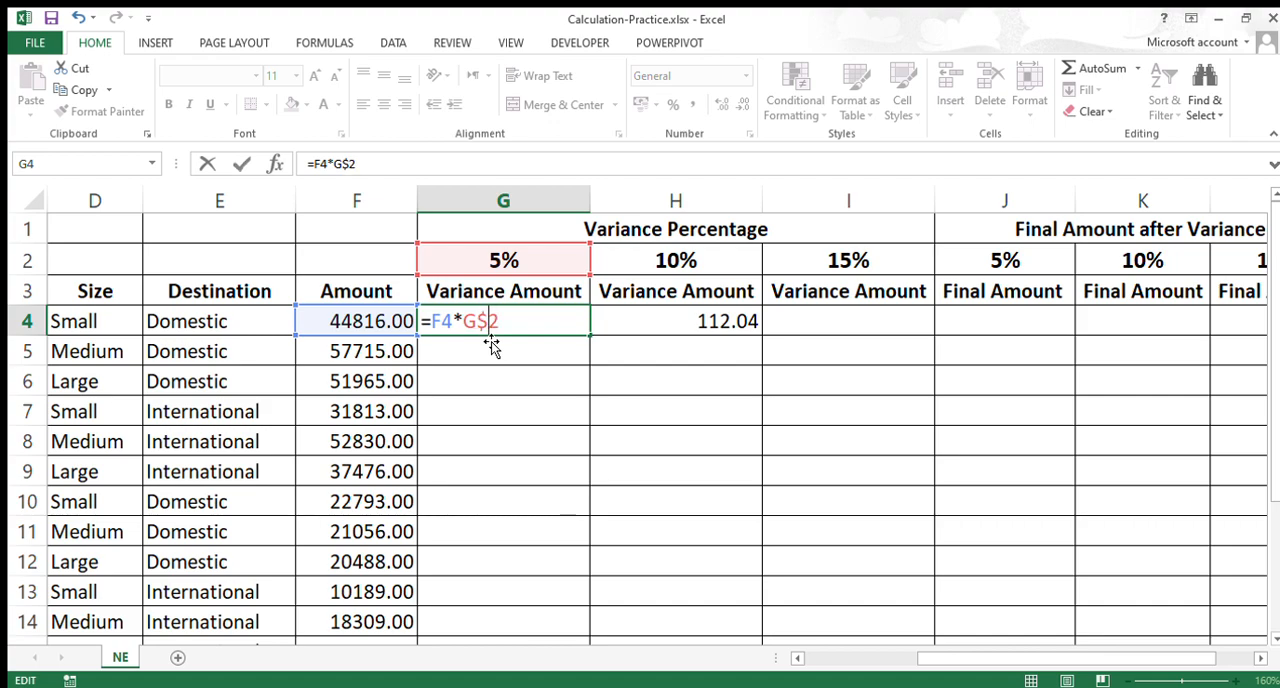
{"action": "key", "text": "BackSpace"}
{"action": "key", "text": "F4"}
{"action": "key", "text": "F4"}
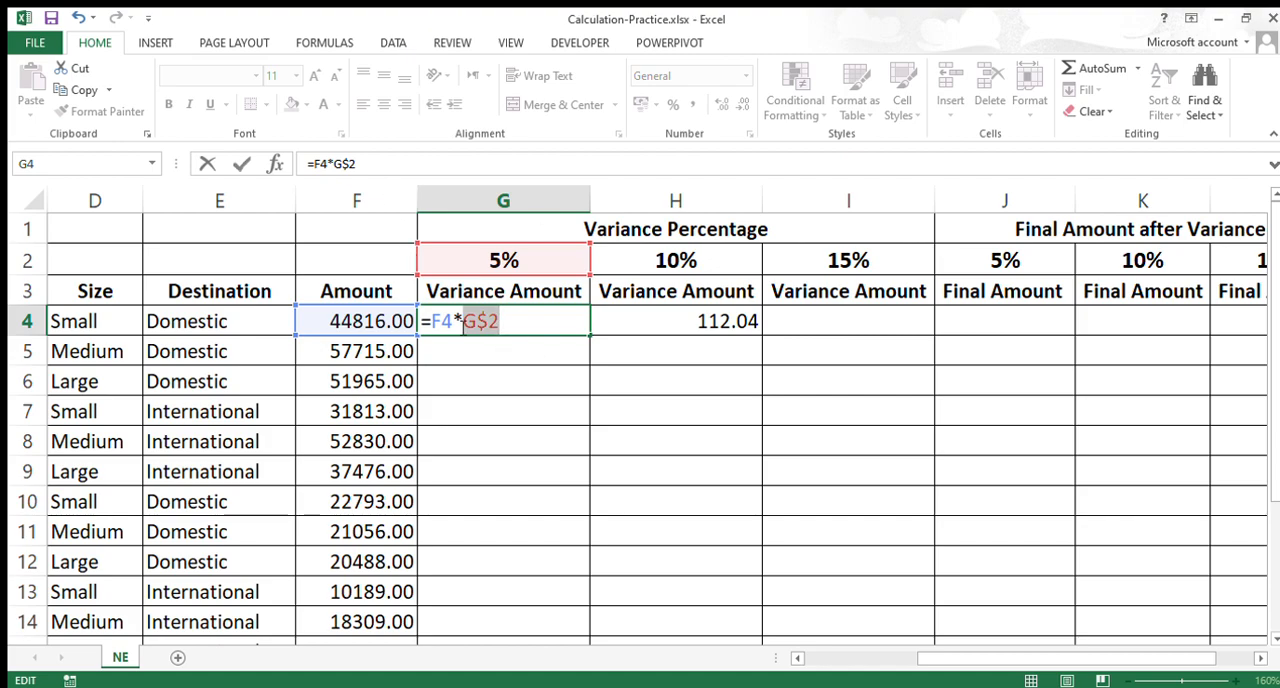
Step: Lock only the column of the amount reference in the G4 formula, making it =$F4*G$2
{"action": "left_click", "coordinate": [437, 328]}
{"action": "left_click_drag", "start_coordinate": [437, 328], "coordinate": [448, 329]}
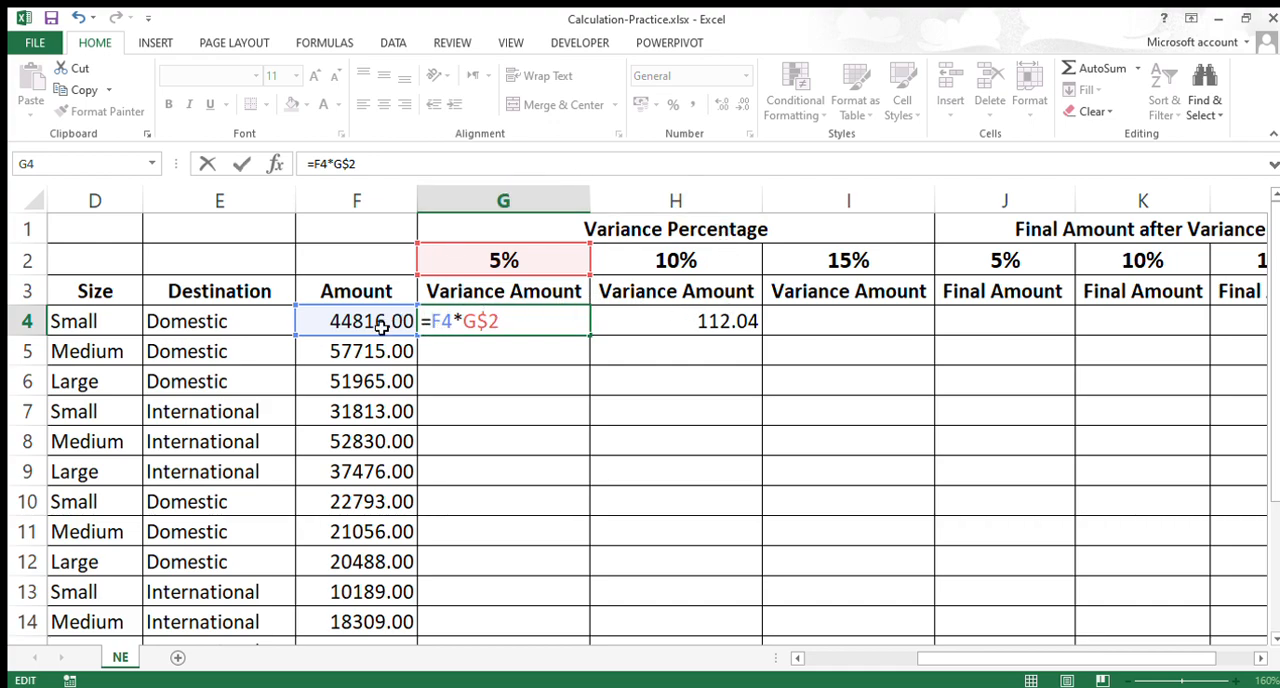
{"action": "double_click", "coordinate": [440, 321]}
{"action": "type", "text": "$"}
{"action": "key", "text": "BackSpace"}
{"action": "key", "text": "F4"}
{"action": "key", "text": "F4"}
{"action": "key", "text": "F4"}
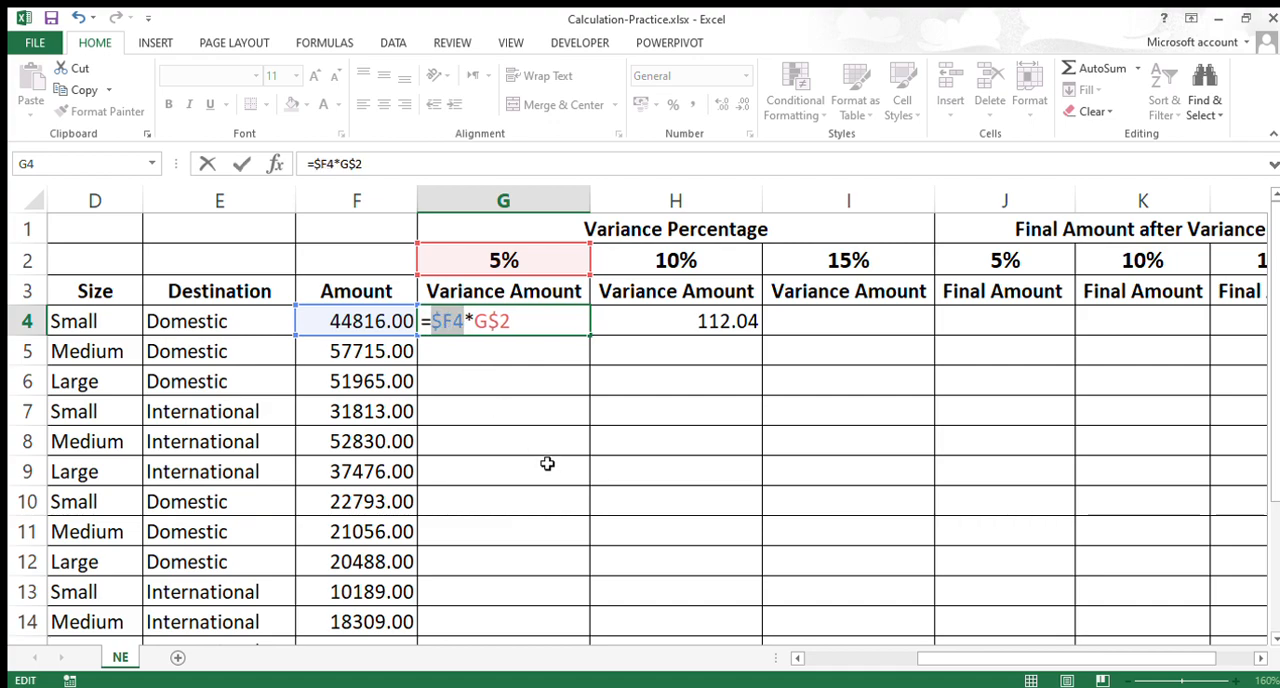
Step: Review the mixed references $F4 and G$2 in the G4 formula and enter it
{"action": "left_click", "coordinate": [426, 325]}
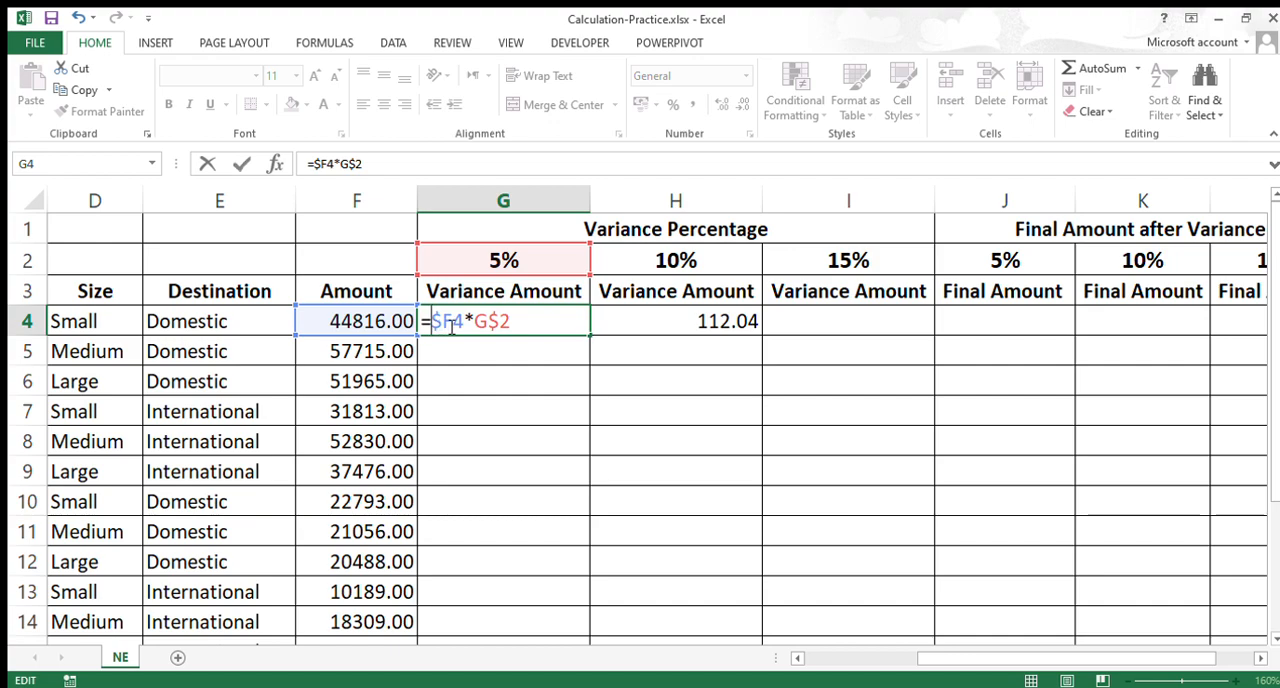
{"action": "left_click_drag", "start_coordinate": [452, 328], "coordinate": [514, 324]}
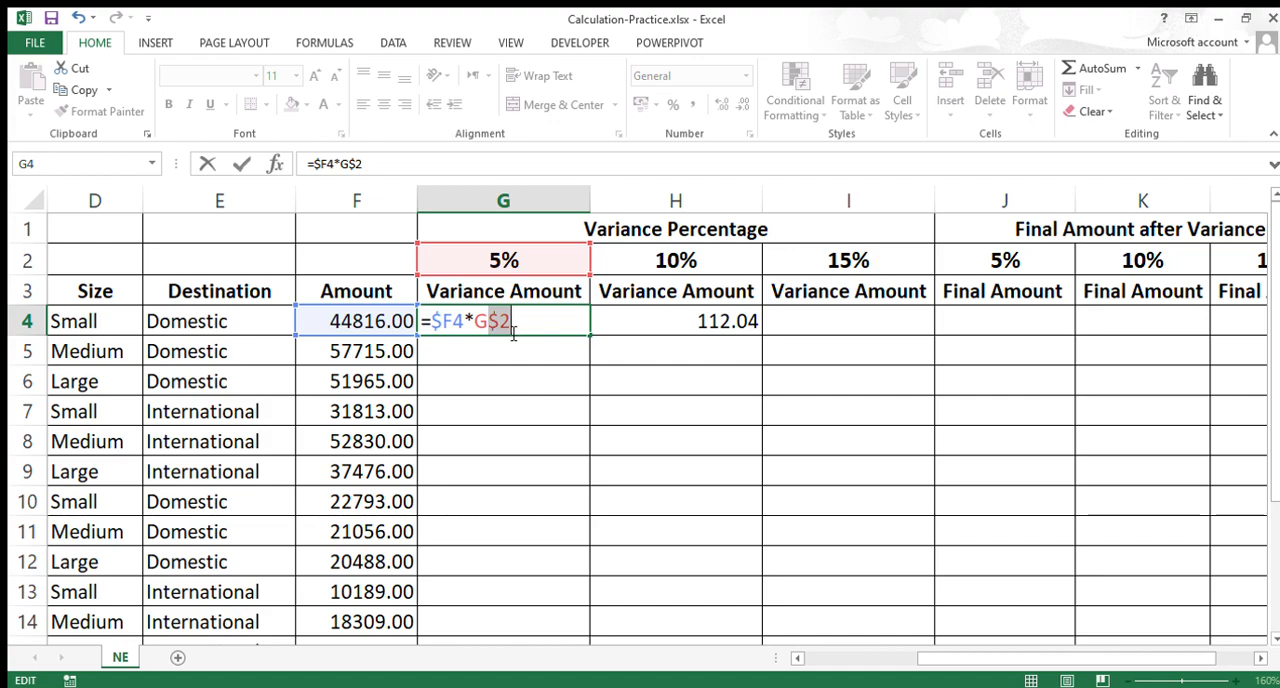
{"action": "left_click", "coordinate": [432, 330]}
{"action": "key", "text": "shift+Right"}
{"action": "key", "text": "shift+Right"}
{"action": "key", "text": "shift+Right"}
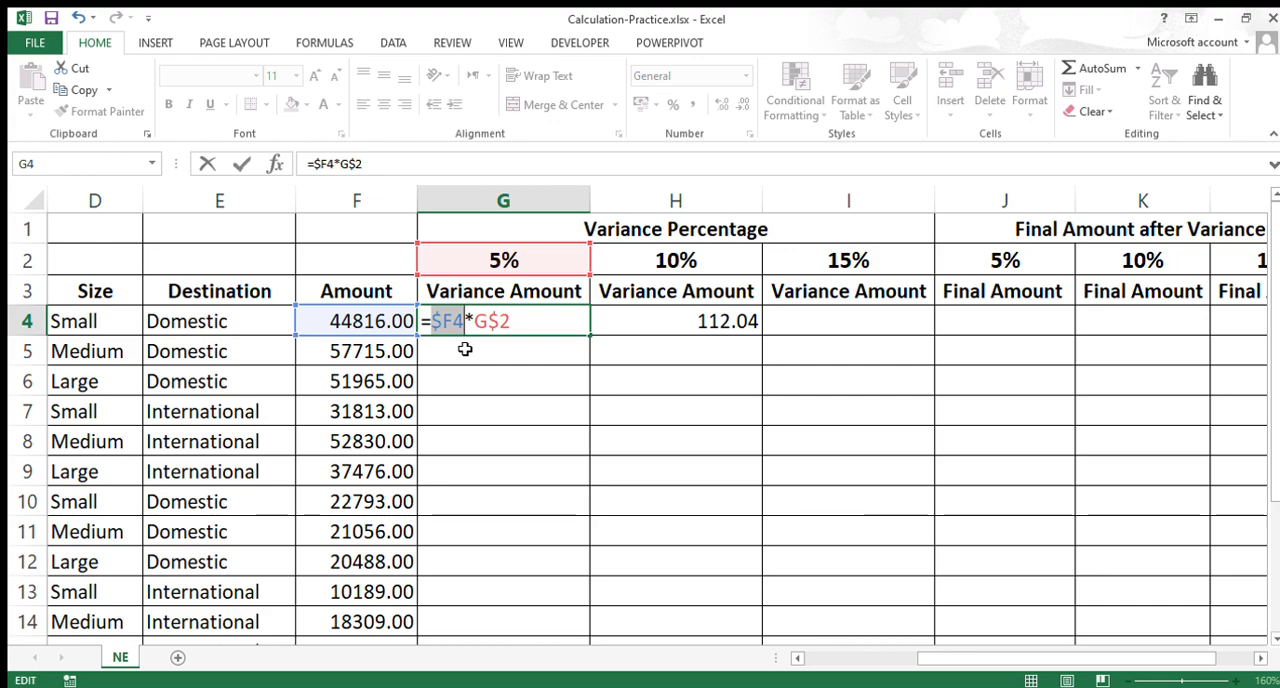
{"action": "left_click_drag", "start_coordinate": [474, 322], "coordinate": [509, 322]}
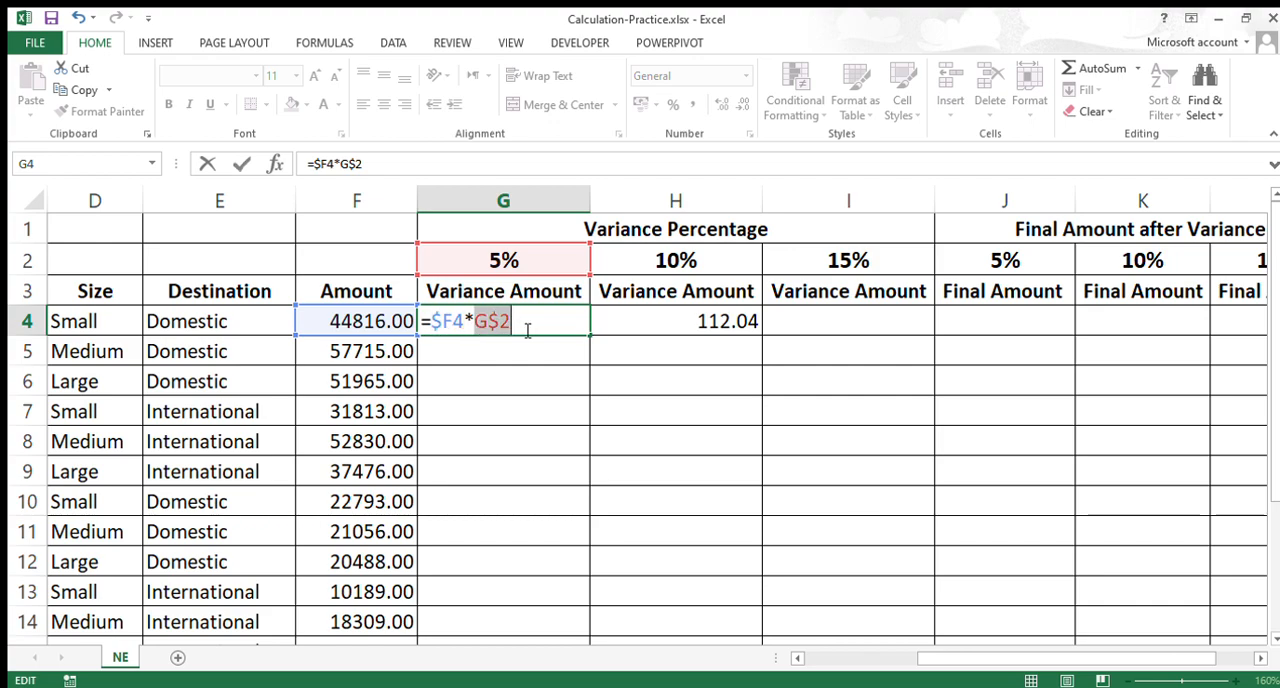
{"action": "key", "text": "Return"}
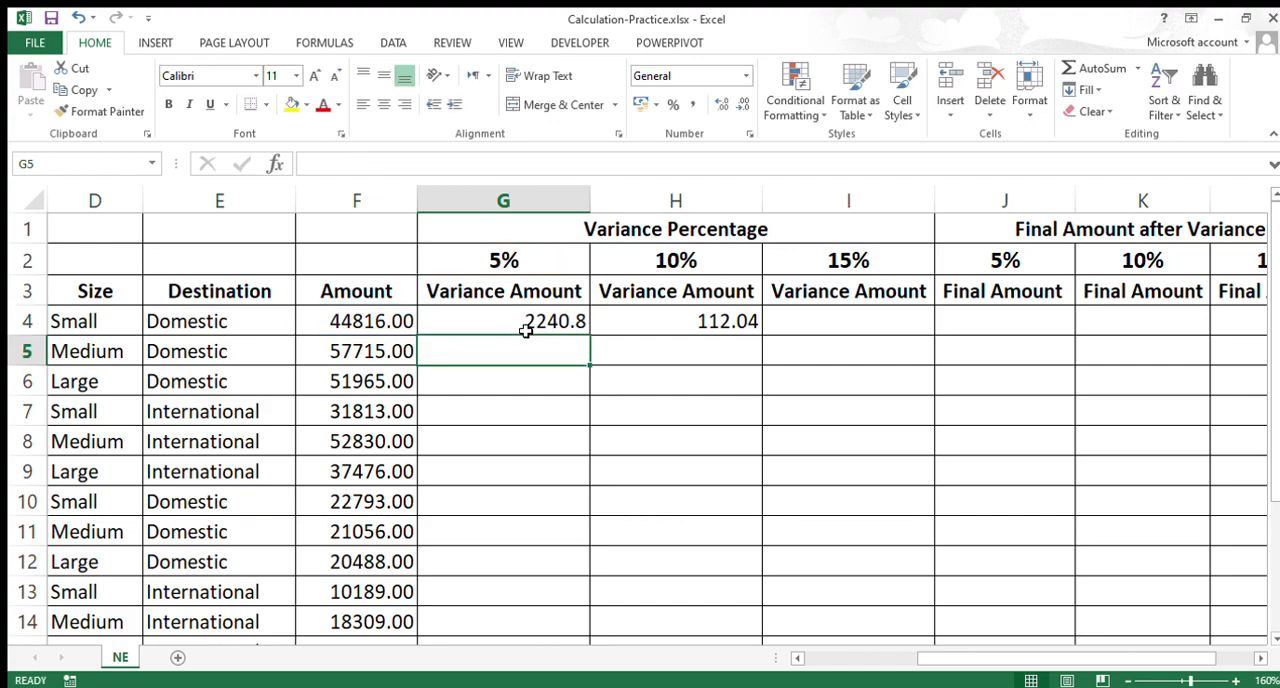
Step: Fill the G4 formula down the 5% variance column through G15
{"action": "left_click", "coordinate": [525, 330]}
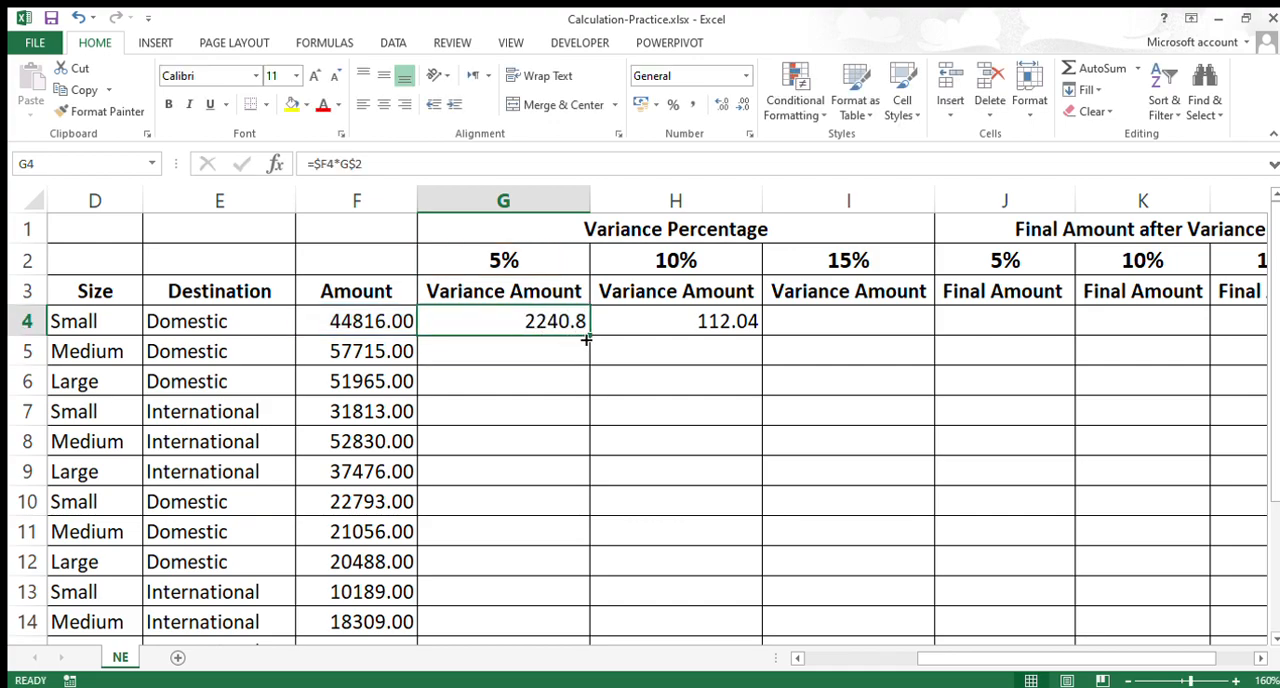
{"action": "left_click_drag", "start_coordinate": [588, 340], "coordinate": [545, 592]}
{"action": "scroll", "coordinate": [548, 588], "scroll_direction": "up", "scroll_amount": 1}
{"action": "scroll", "coordinate": [548, 520], "scroll_direction": "down", "scroll_amount": 1}
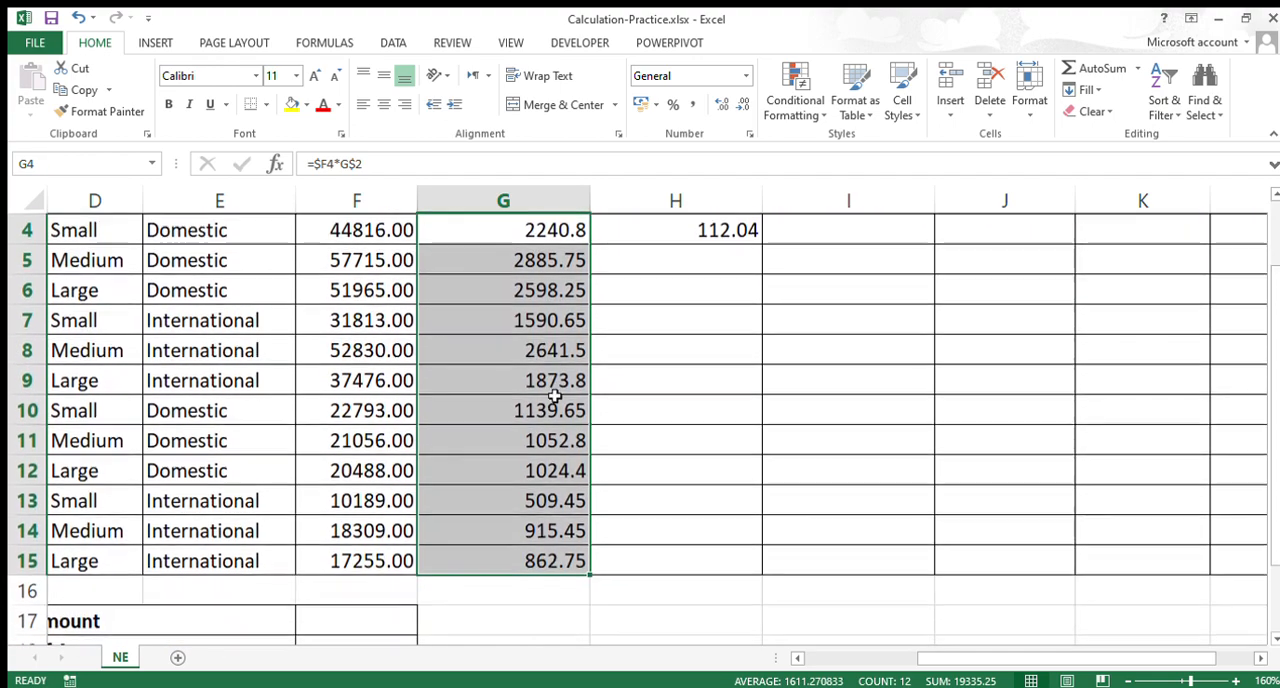
{"action": "scroll", "coordinate": [554, 249], "scroll_direction": "up", "scroll_amount": 1}
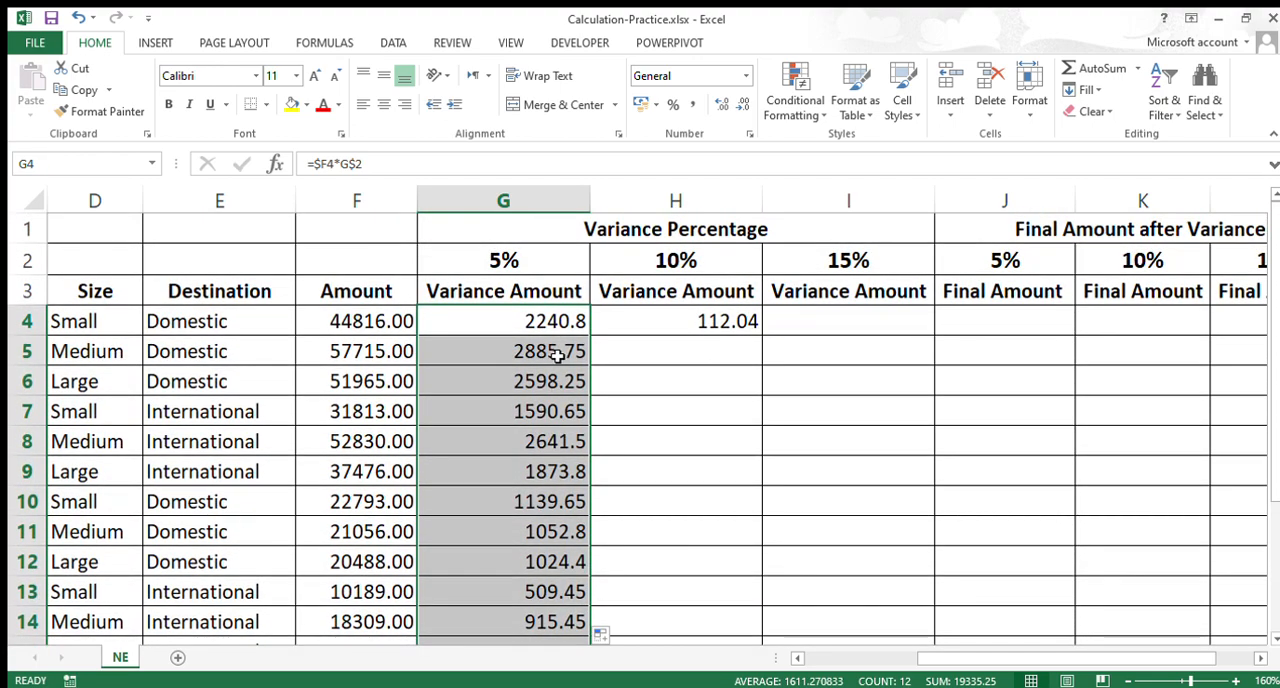
Step: Extend the filled formulas in G4:G15 across the 10% and 15% variance columns, H and I
{"action": "scroll", "coordinate": [557, 402], "scroll_direction": "down", "scroll_amount": 1}
{"action": "left_click_drag", "start_coordinate": [590, 574], "coordinate": [872, 574]}
{"action": "scroll", "coordinate": [780, 470], "scroll_direction": "up", "scroll_amount": 1}
Step: Inspect the copied formulas in H4, I4 and I5 to check which amount and percentage cells they reference
{"action": "left_click", "coordinate": [716, 326]}
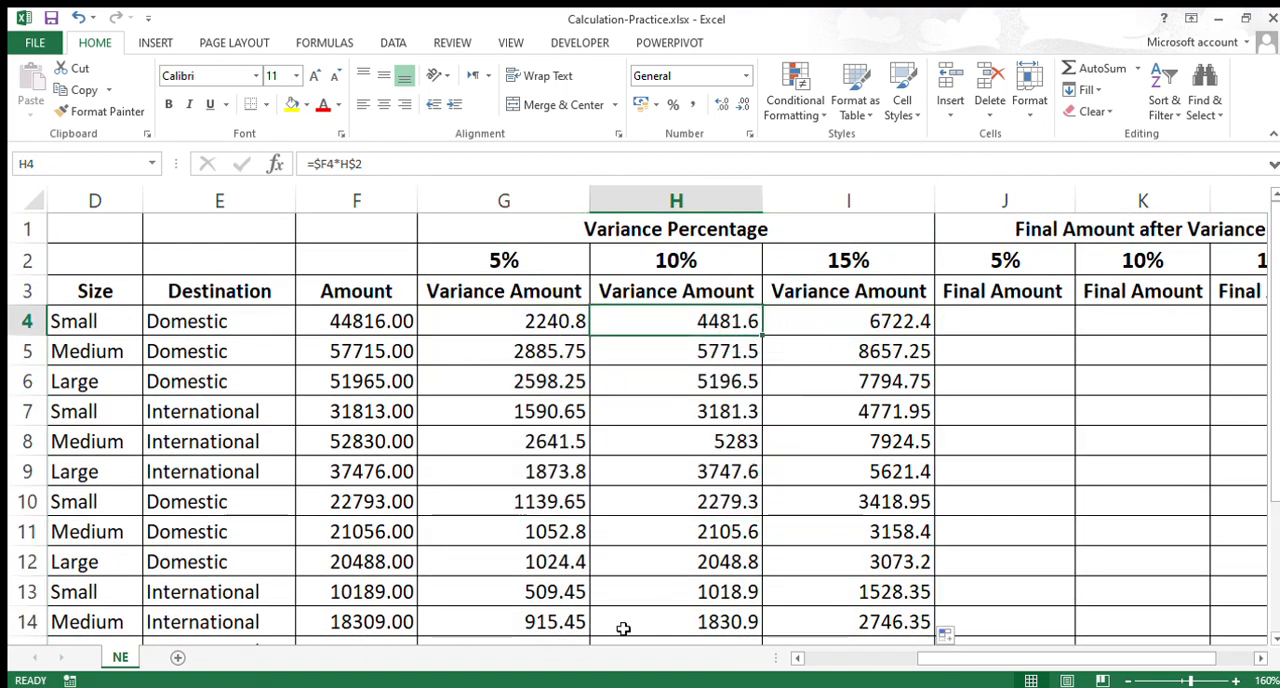
{"action": "double_click", "coordinate": [702, 318]}
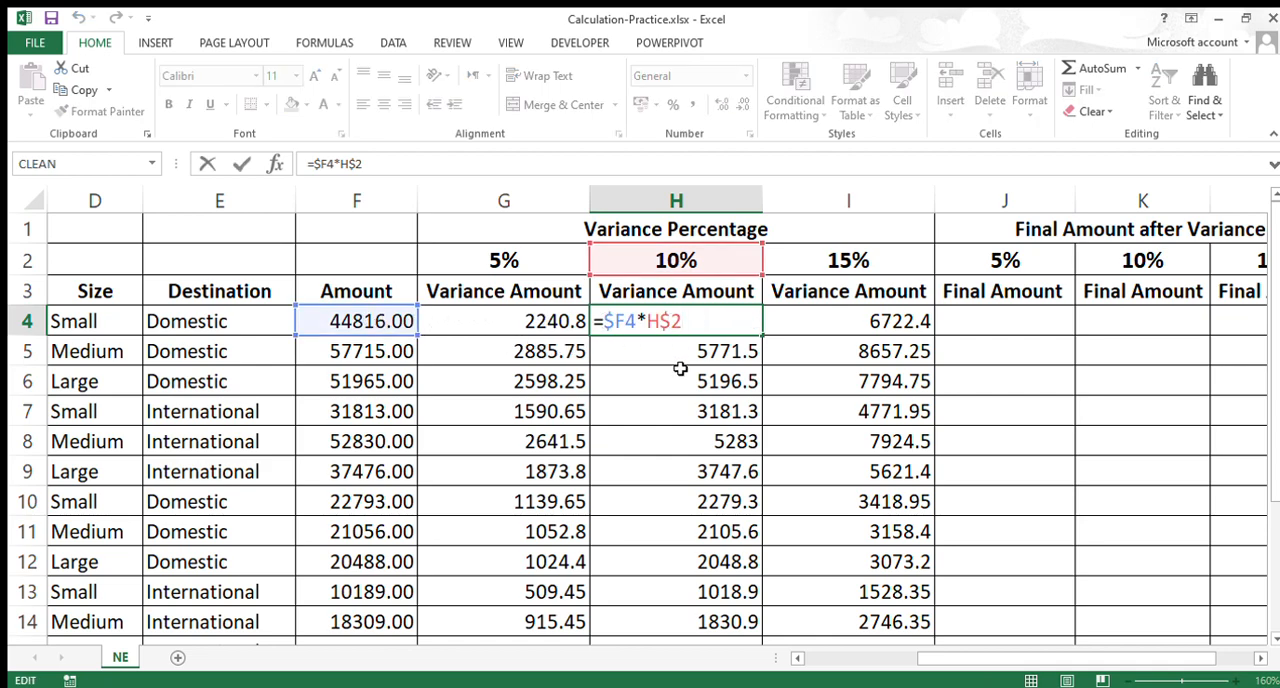
{"action": "key", "text": "Escape"}
{"action": "double_click", "coordinate": [849, 326]}
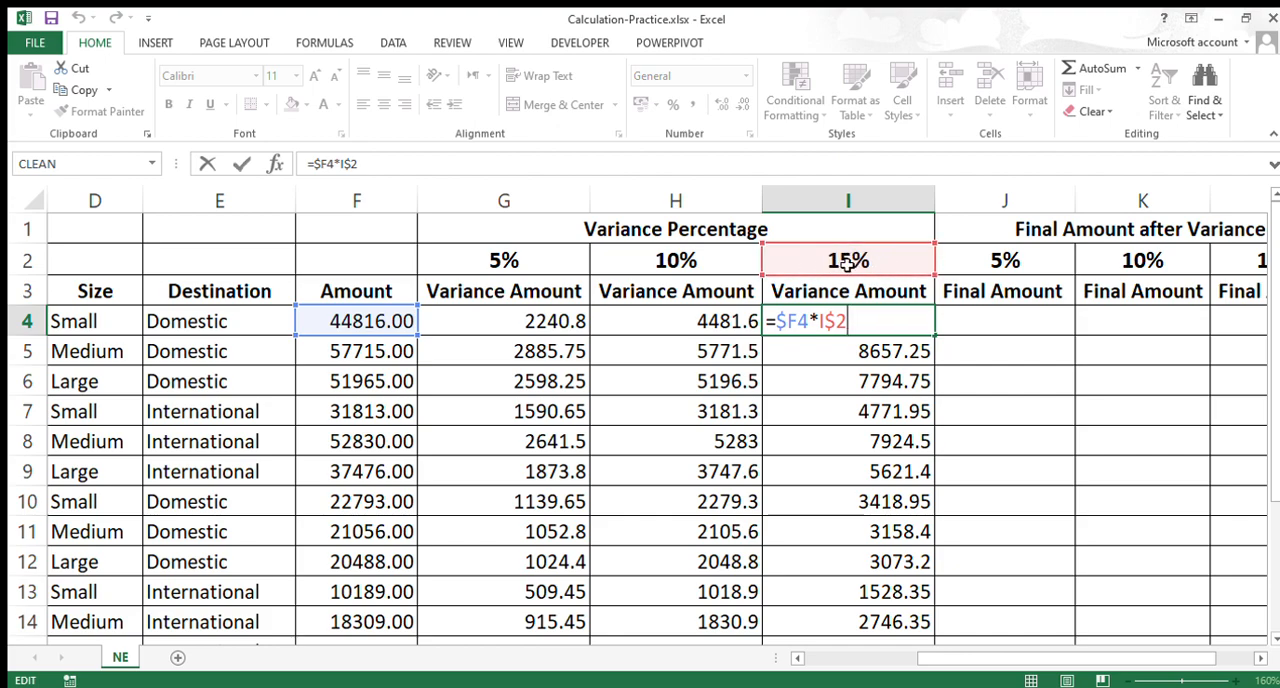
{"action": "key", "text": "Return"}
{"action": "double_click", "coordinate": [882, 358]}
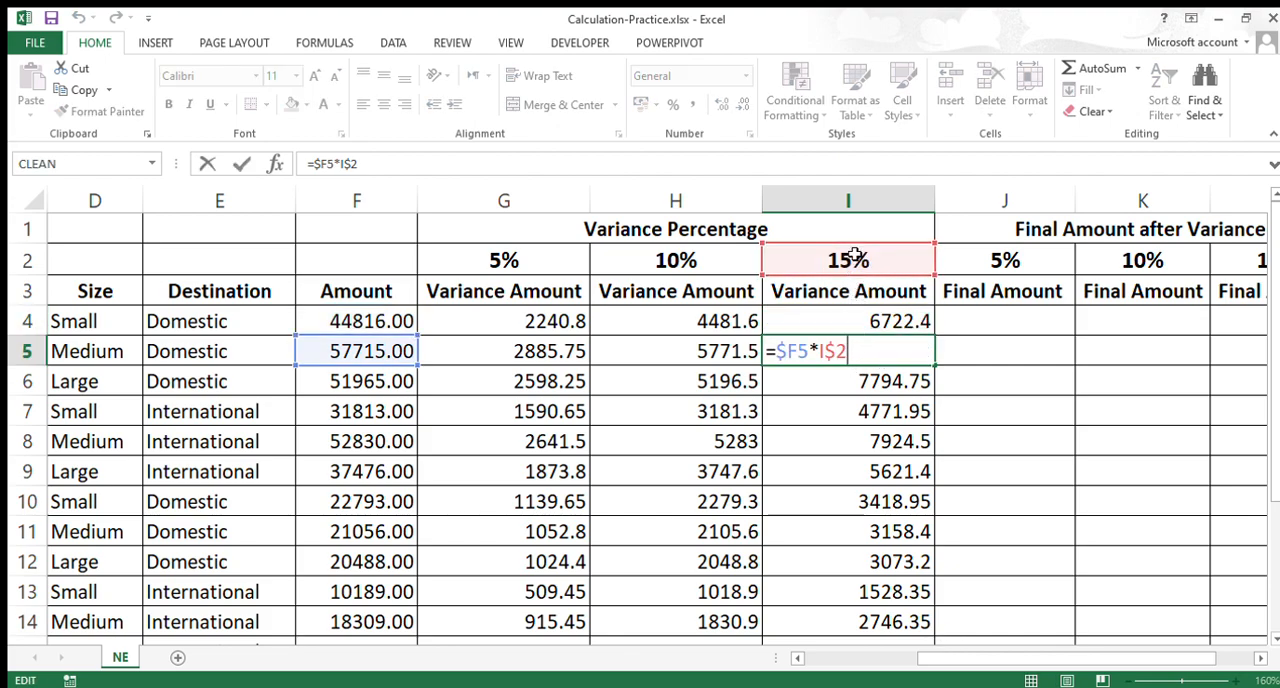
Step: Review the percentage headers in G2:I2 against the original formula in G4, leaving the formula unedited
{"action": "left_click_drag", "start_coordinate": [480, 272], "coordinate": [810, 273]}
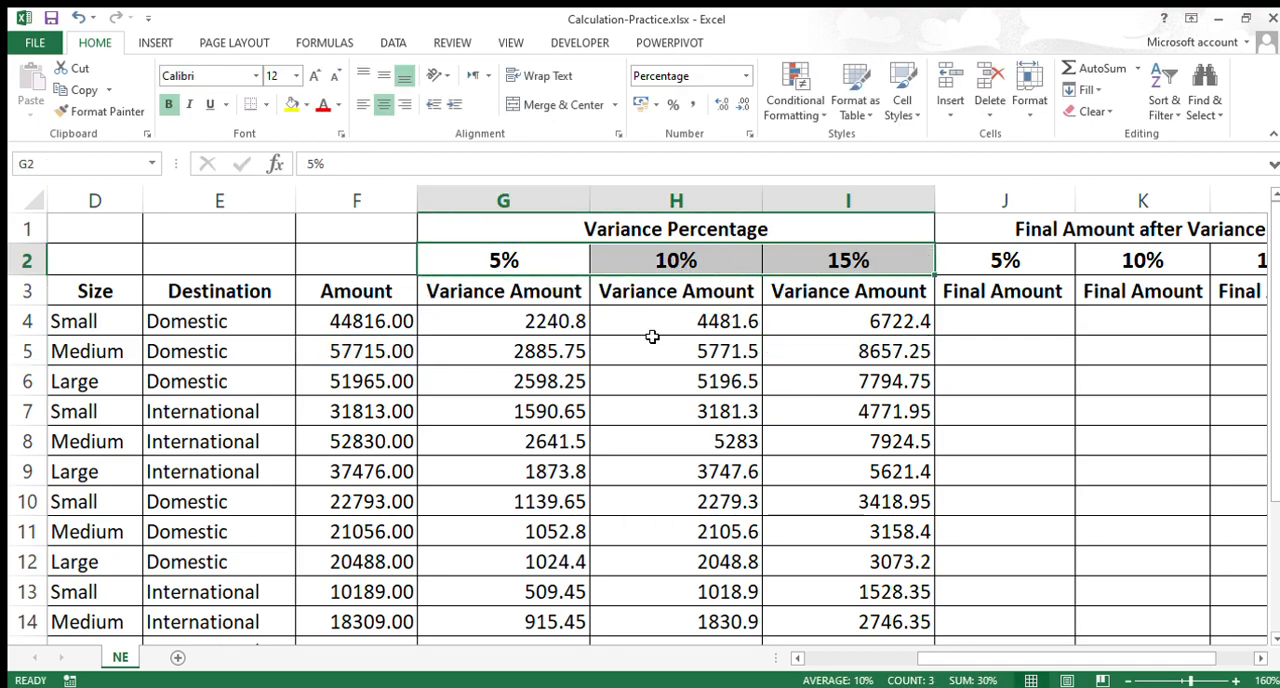
{"action": "left_click", "coordinate": [492, 265]}
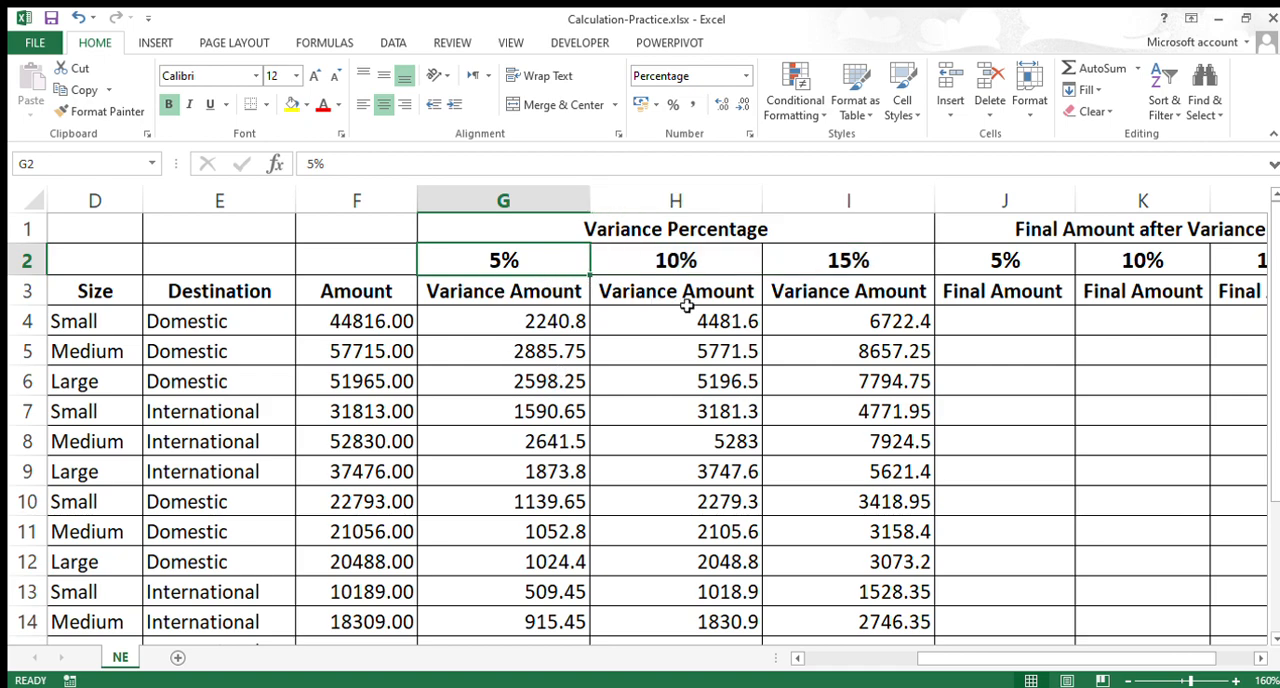
{"action": "left_click", "coordinate": [504, 322]}
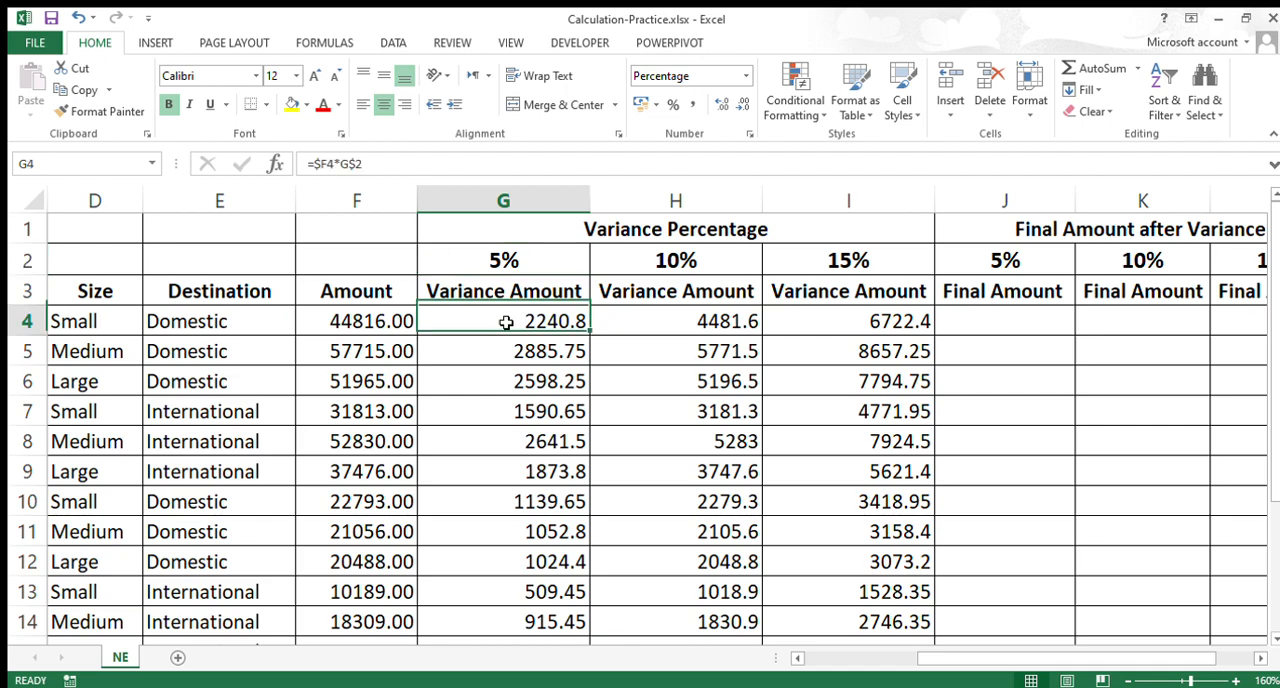
{"action": "double_click", "coordinate": [510, 335]}
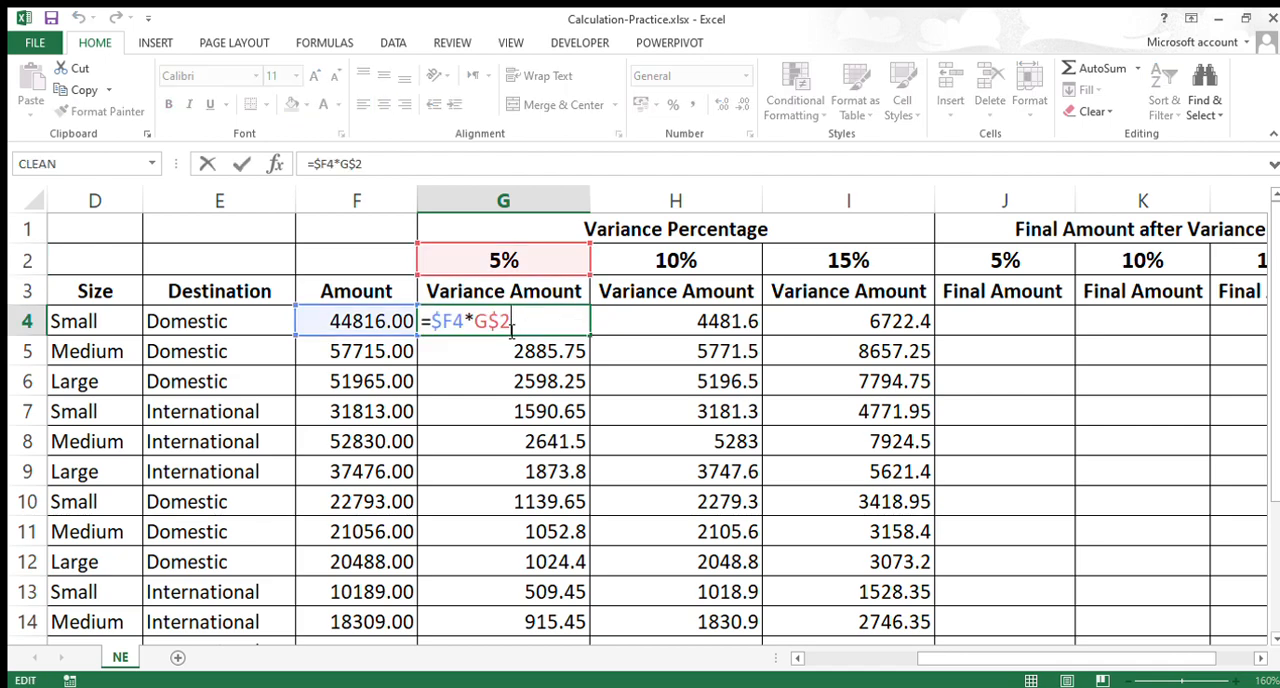
{"action": "key", "text": "Escape"}
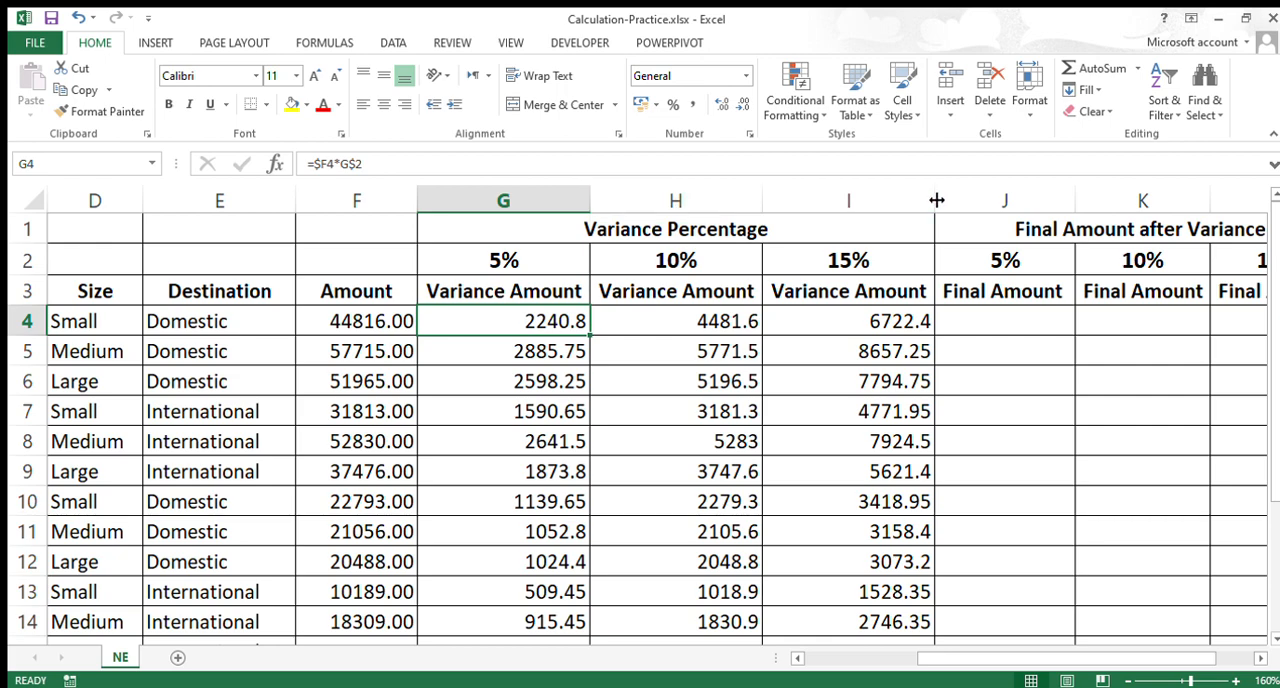
Step: Outline the variance range G2:I14 with a thick outside border
{"action": "left_click_drag", "start_coordinate": [502, 268], "coordinate": [814, 611]}
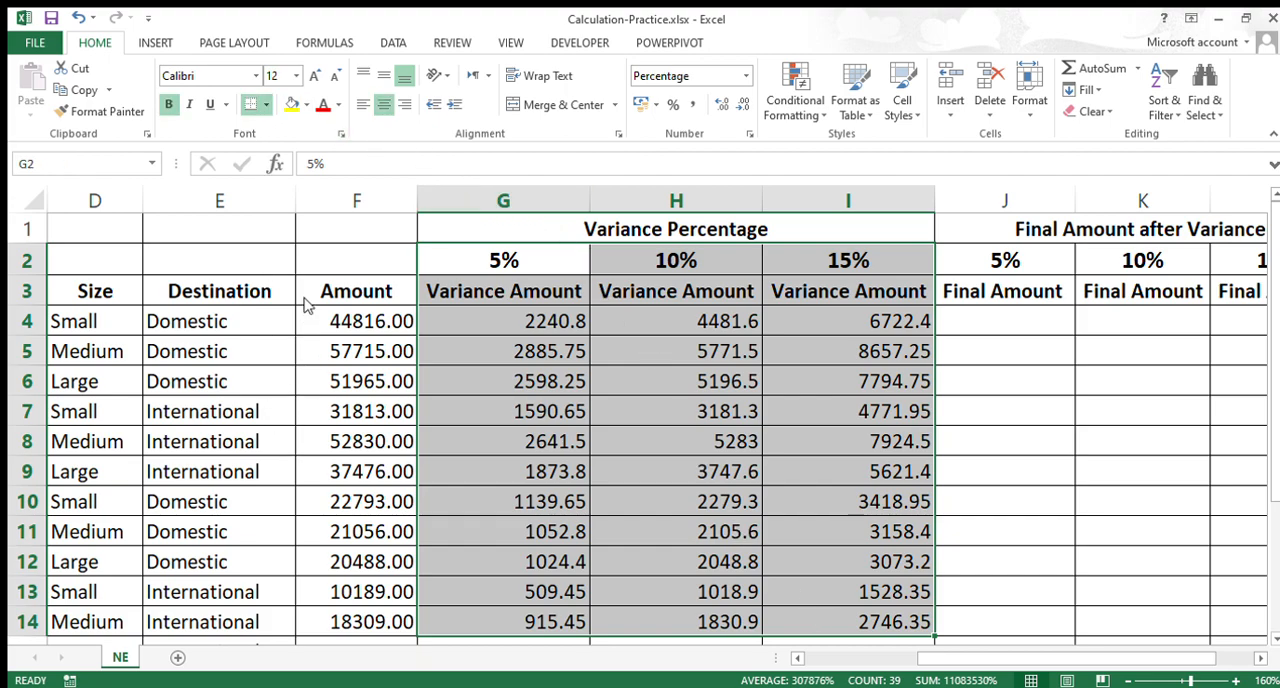
{"action": "left_click", "coordinate": [655, 388]}
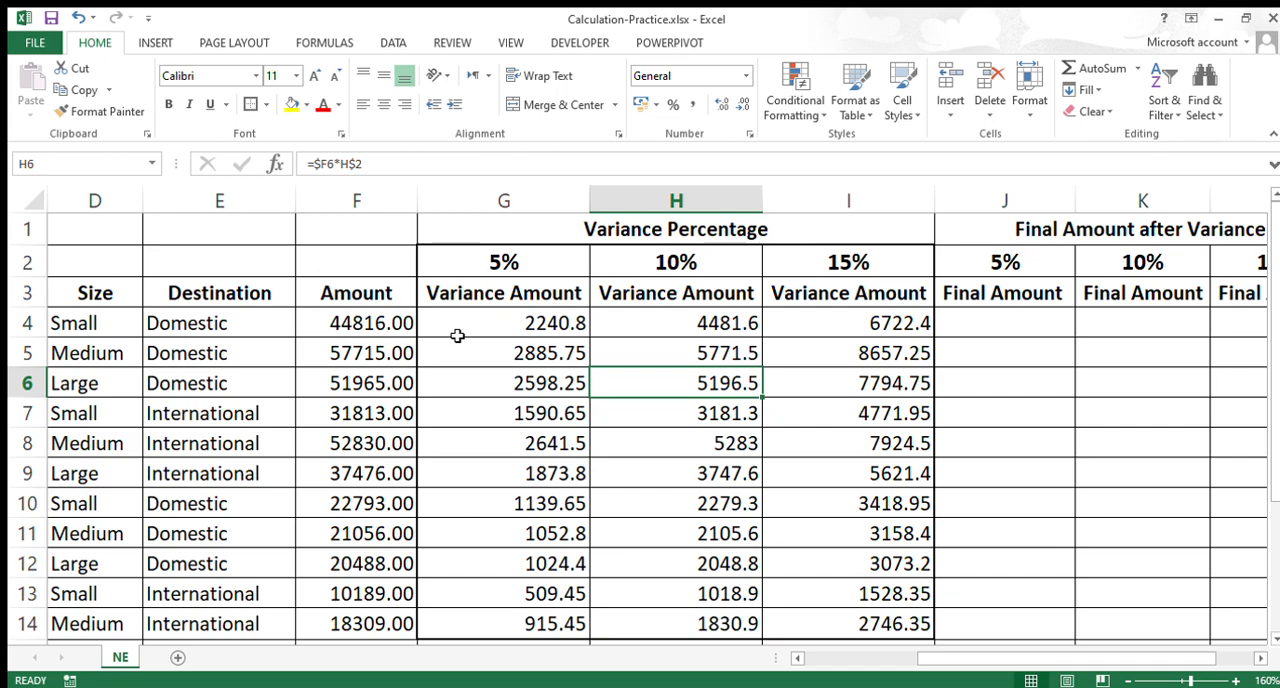
Step: Examine the outlined variance block G2:I14 together with its percentage headers in G2:I2
{"action": "left_click_drag", "start_coordinate": [500, 263], "coordinate": [914, 625]}
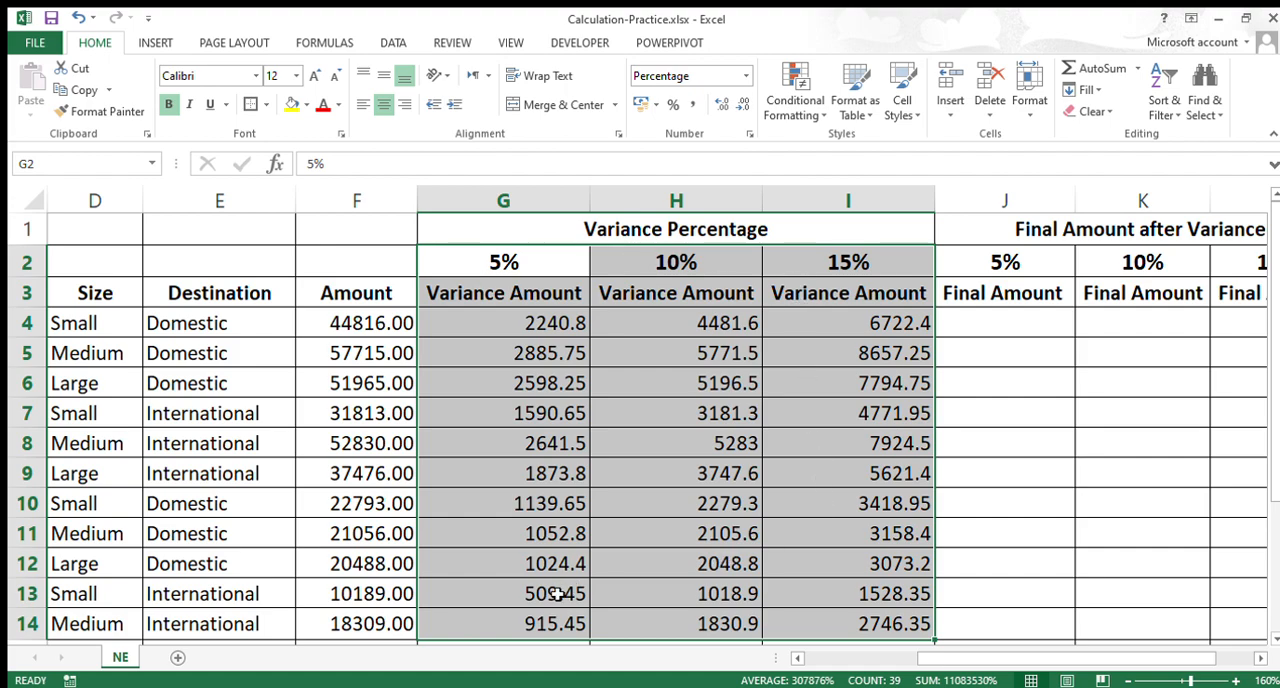
{"action": "left_click_drag", "start_coordinate": [860, 277], "coordinate": [471, 557]}
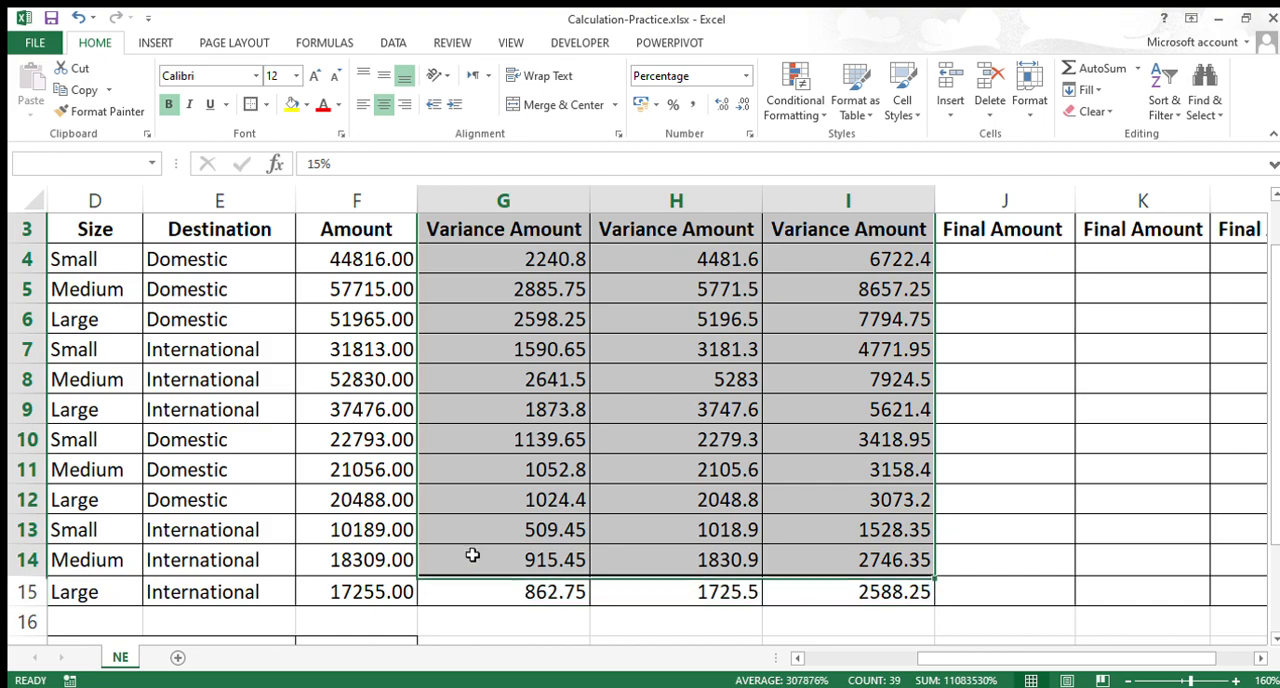
{"action": "scroll", "coordinate": [583, 552], "scroll_direction": "up", "scroll_amount": 1}
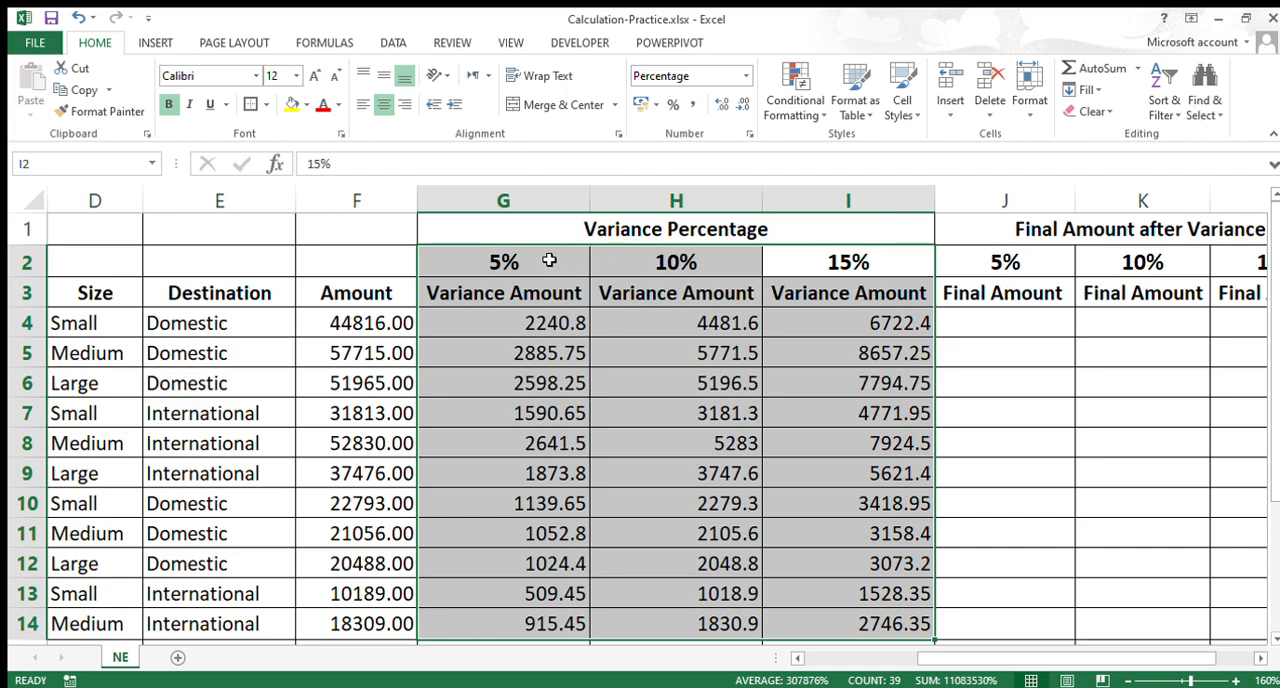
{"action": "left_click_drag", "start_coordinate": [586, 257], "coordinate": [826, 257]}
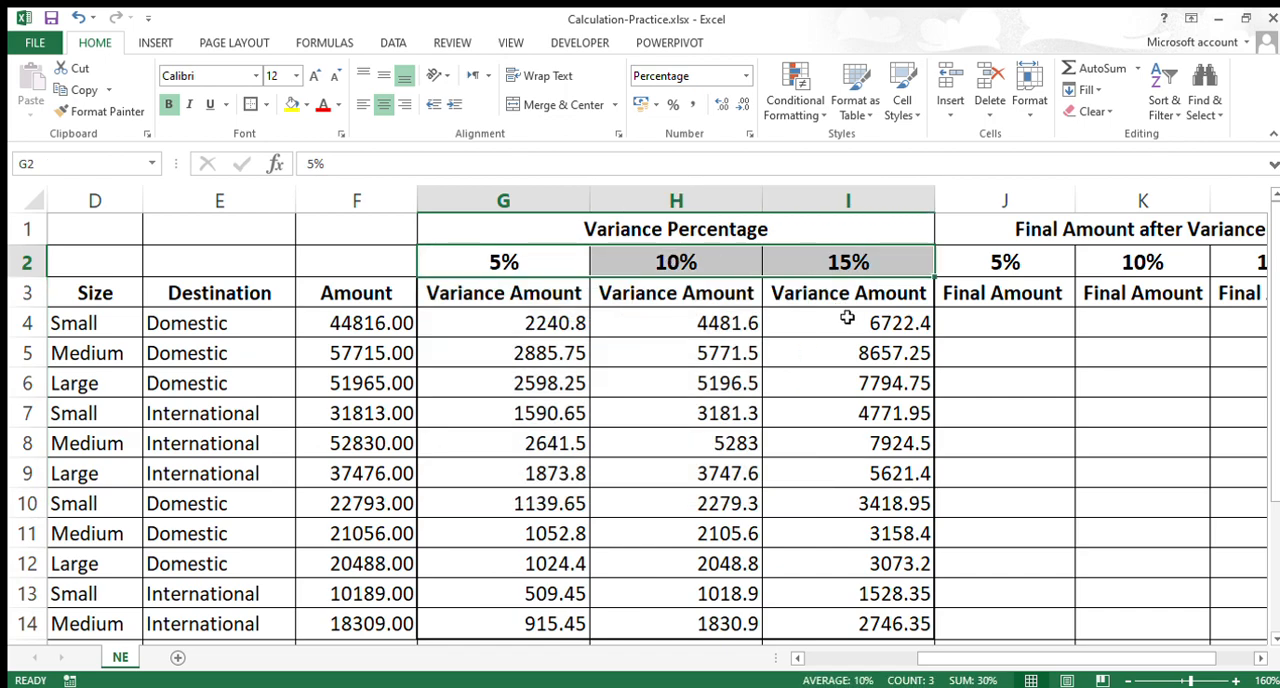